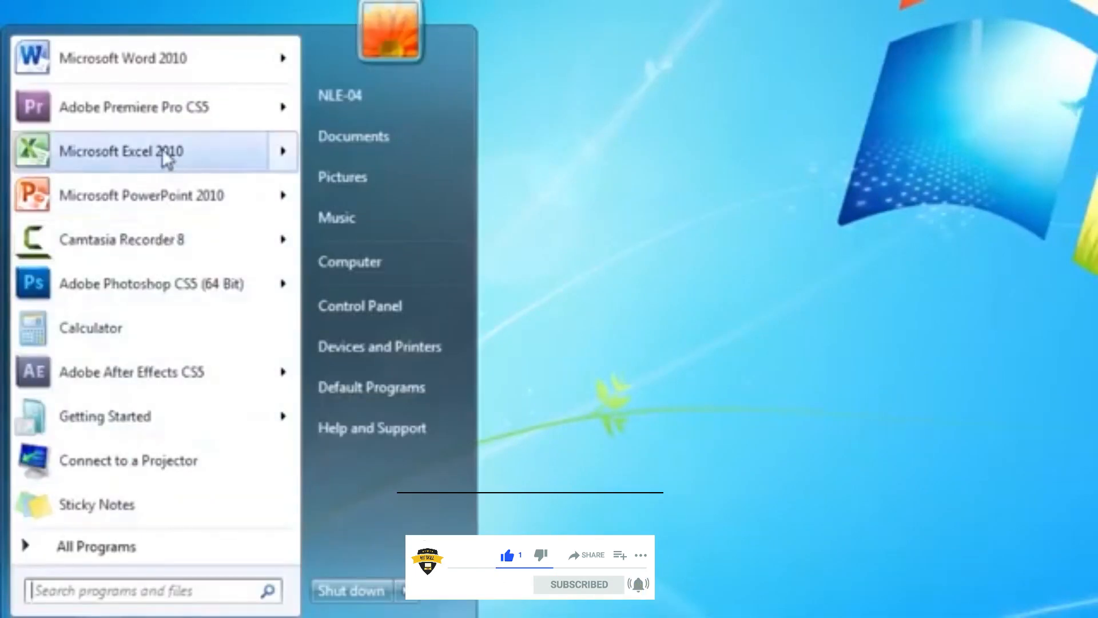
# - Launch Microsoft Excel 2010 with a blank workbook and maximize its window
pyautogui.moveTo(166, 159)
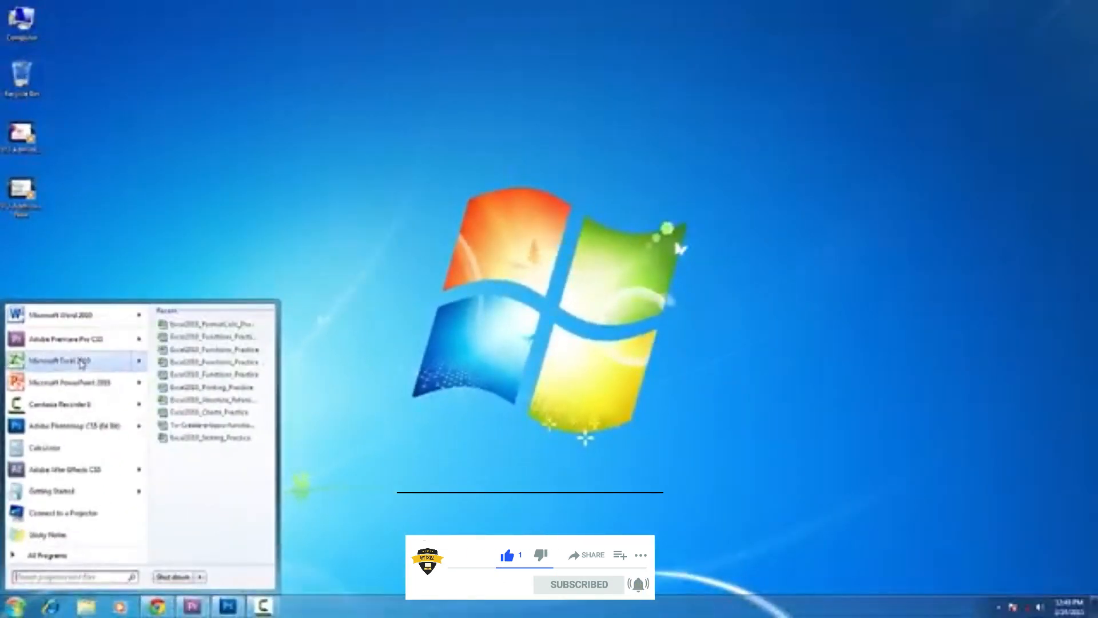
pyautogui.click(82, 361)
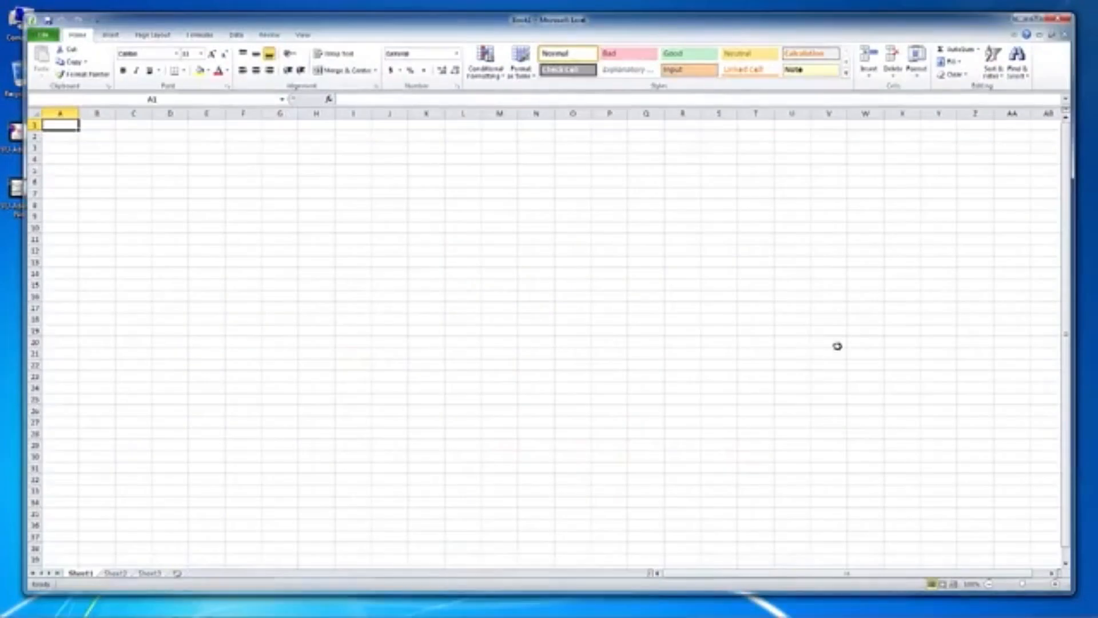
pyautogui.click(1044, 20)
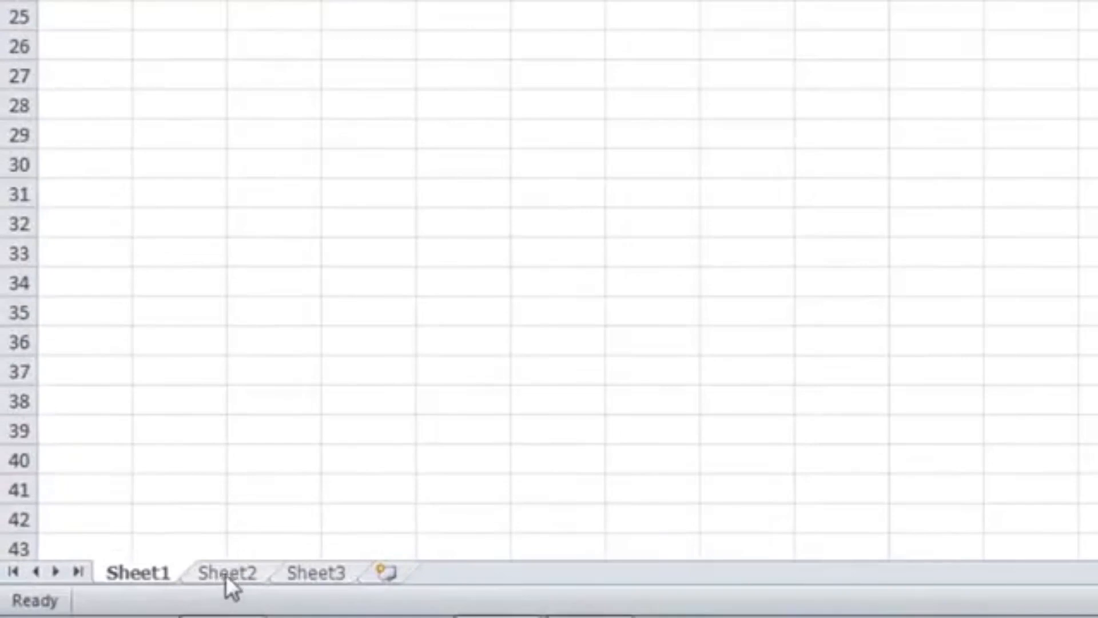
# - Open Sheet3 and look through the File page and the Home, Insert, Page Layout, Formulas, Data, Review and View commands
pyautogui.click(311, 573)
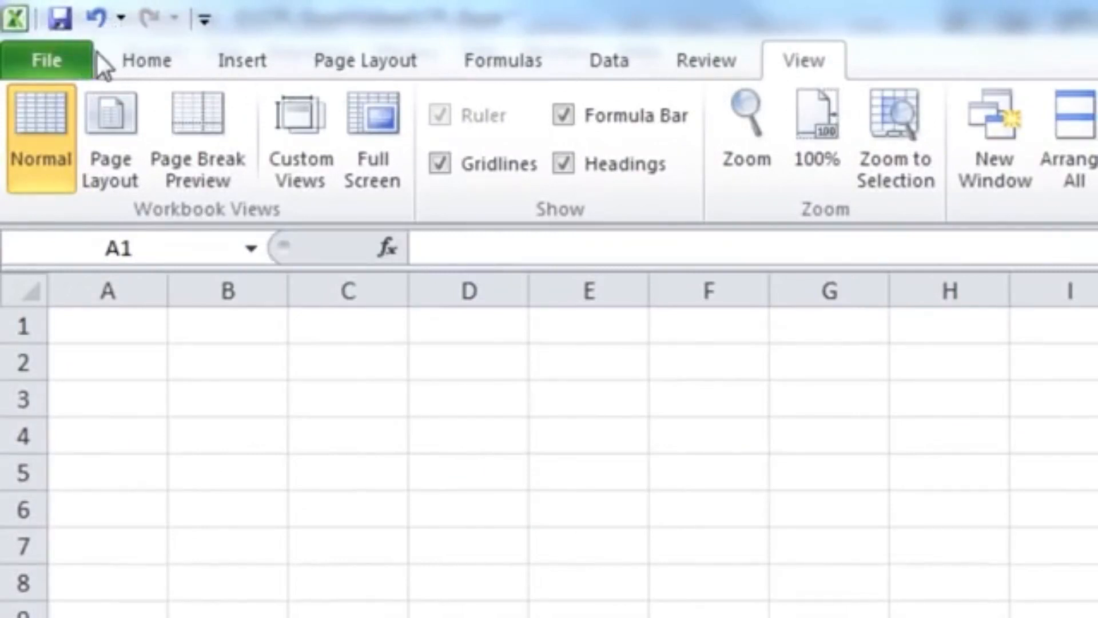
pyautogui.click(130, 61)
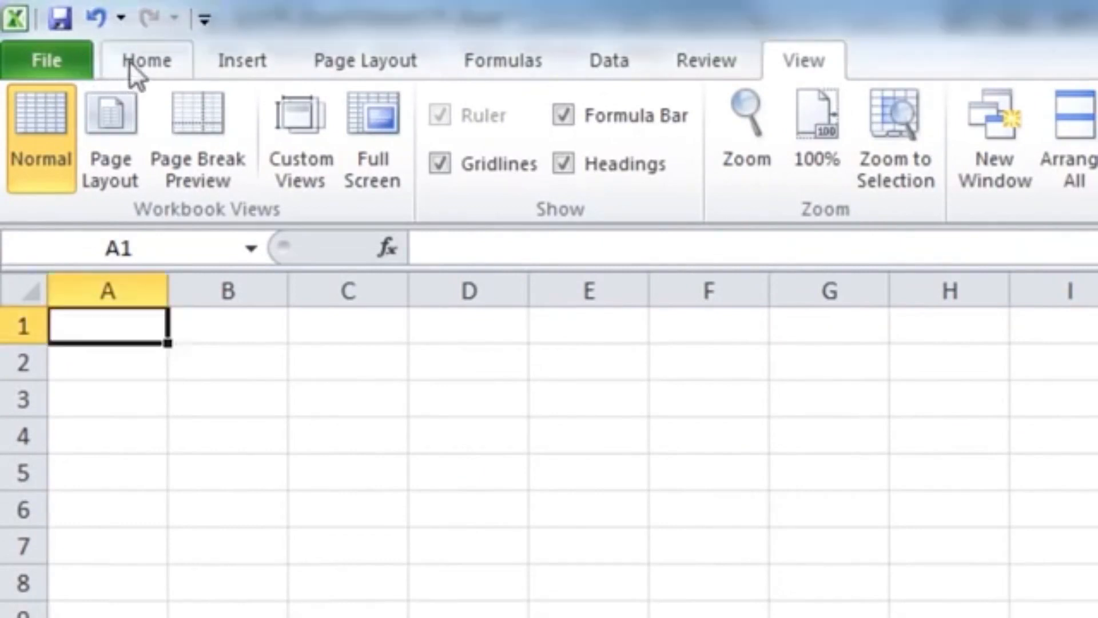
pyautogui.click(147, 61)
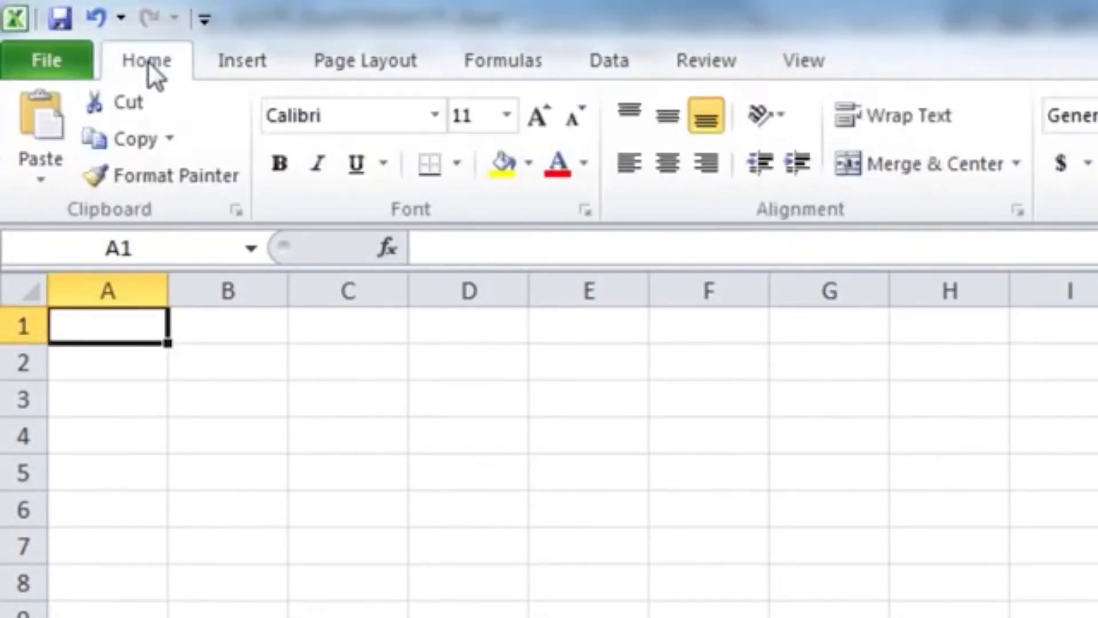
pyautogui.click(43, 60)
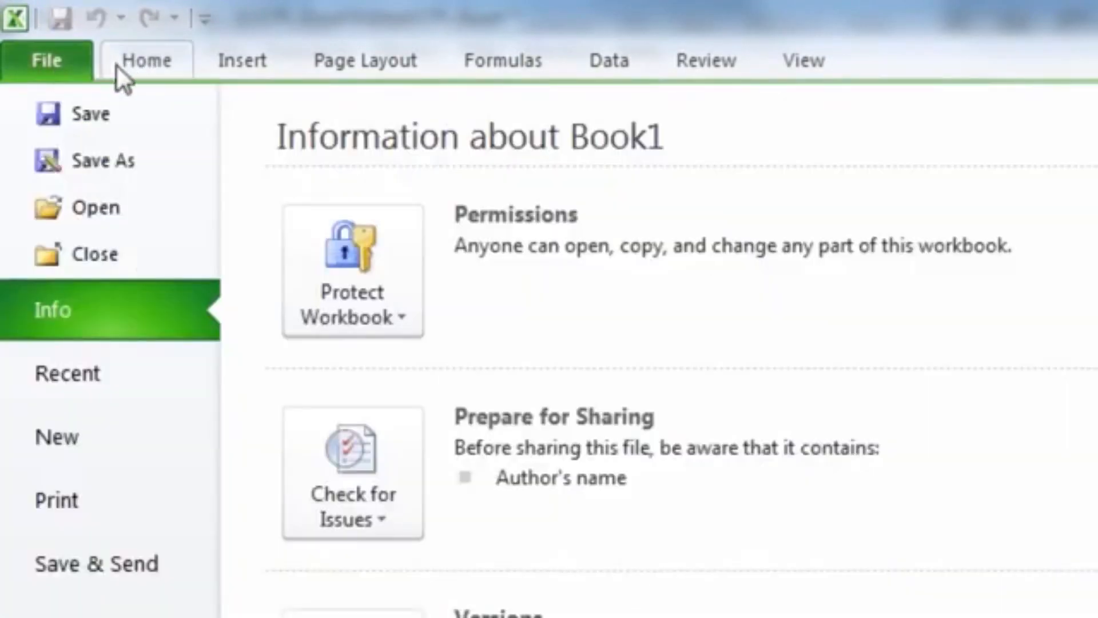
pyautogui.click(135, 64)
pyautogui.click(241, 64)
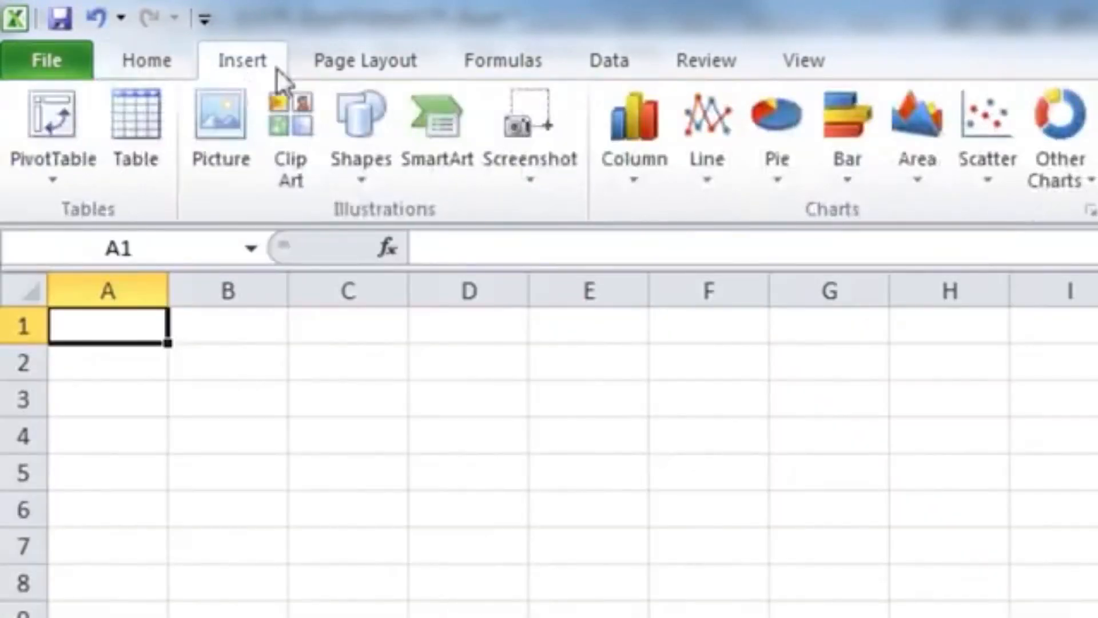
pyautogui.click(327, 68)
pyautogui.click(509, 75)
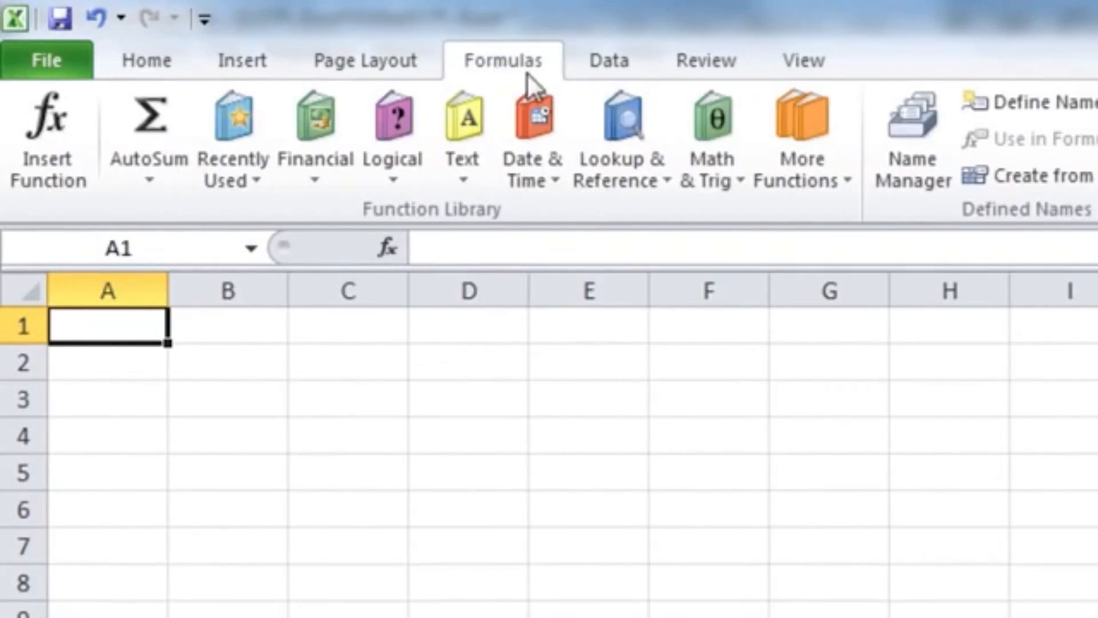
pyautogui.click(594, 71)
pyautogui.click(696, 68)
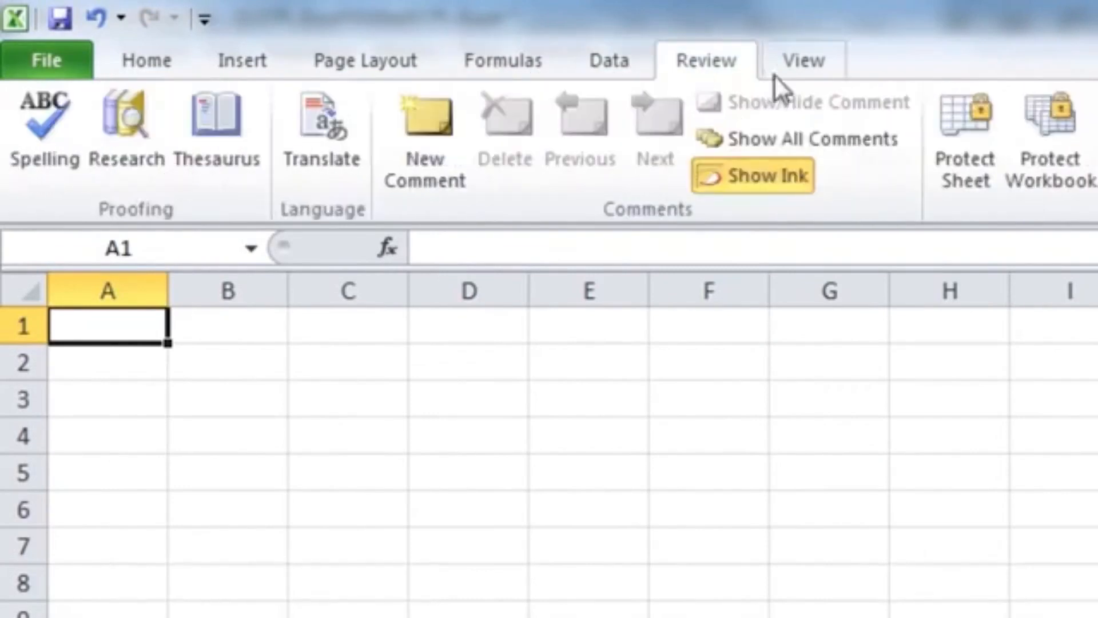
pyautogui.click(792, 71)
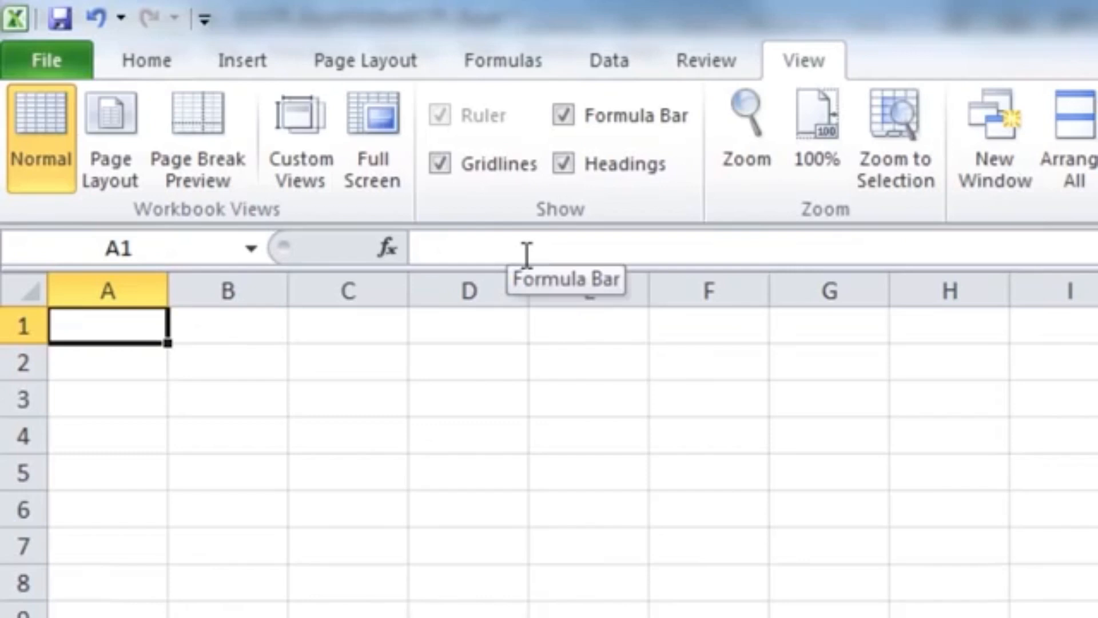
pyautogui.moveTo(110, 225); pyautogui.dragTo(795, 220)
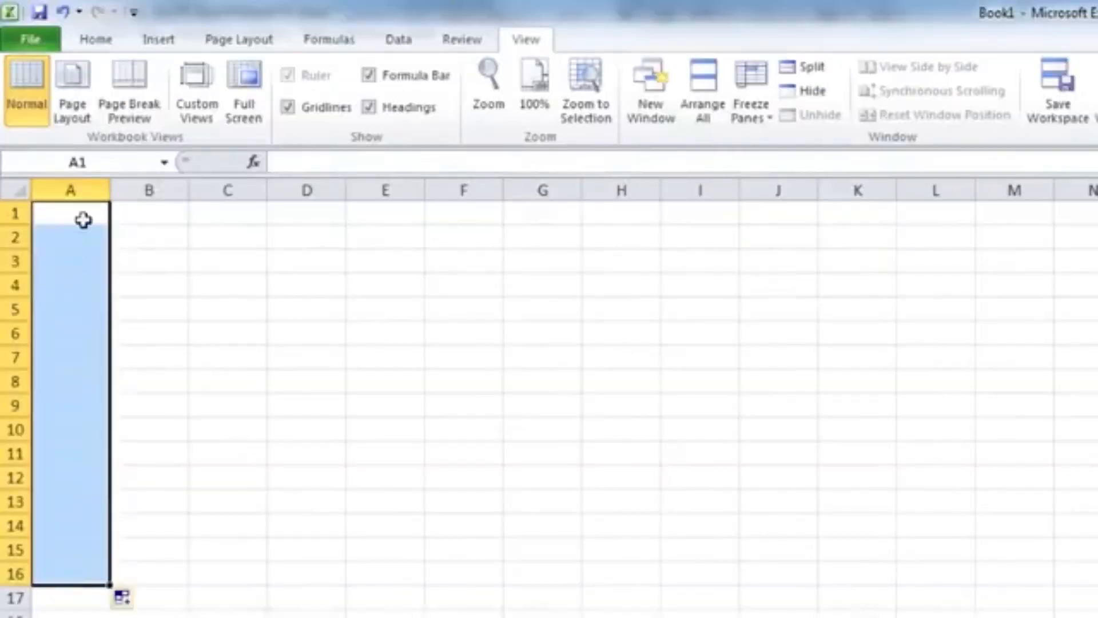
pyautogui.click(84, 220)
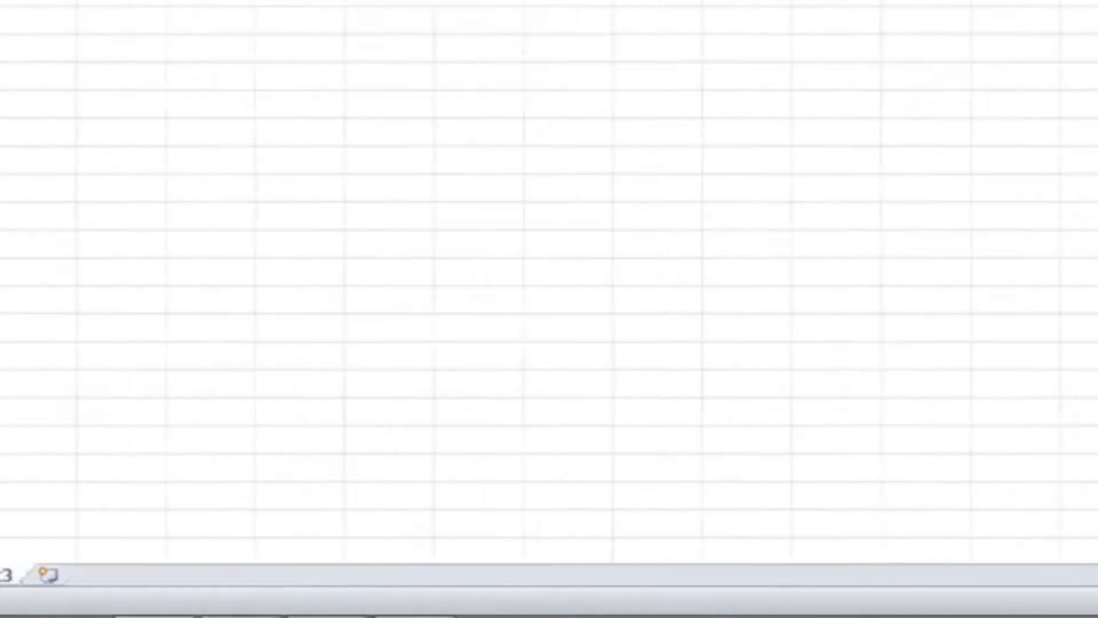
pyautogui.moveTo(188, 572); pyautogui.dragTo(286, 589)
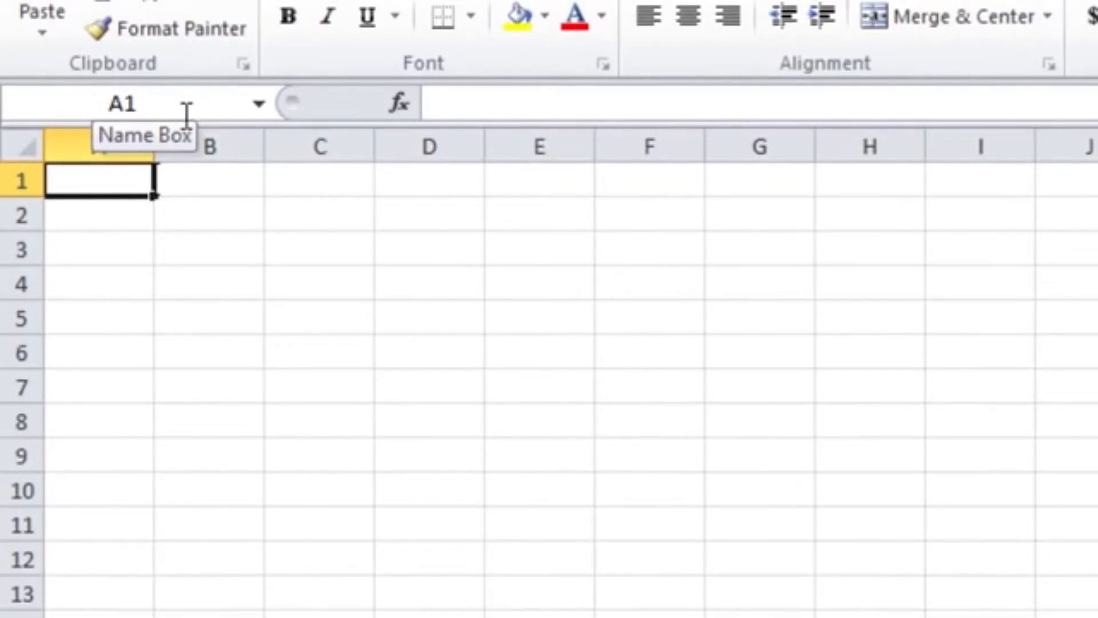
# - Select cell C3, check its reference in the Name Box, and return to the worksheet grid
pyautogui.click(338, 260)
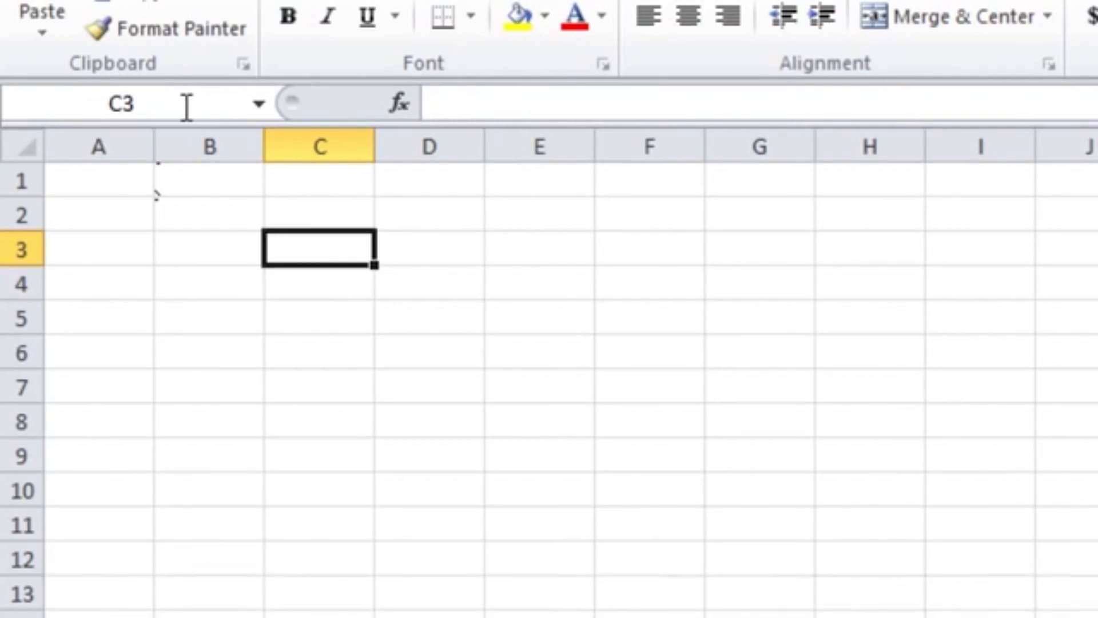
pyautogui.click(218, 113)
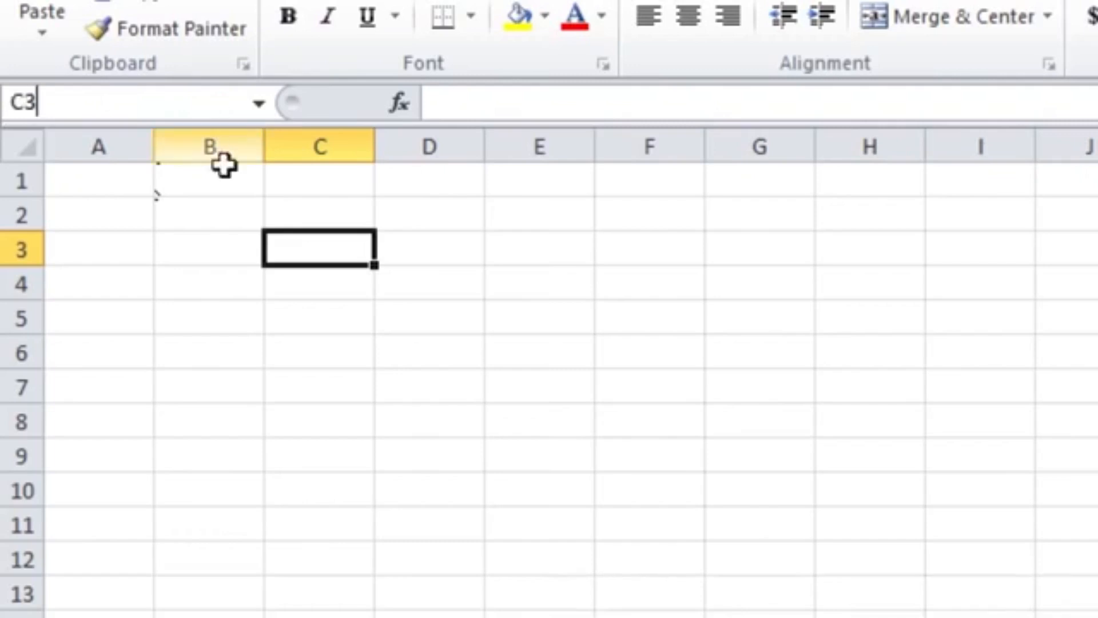
pyautogui.click(228, 289)
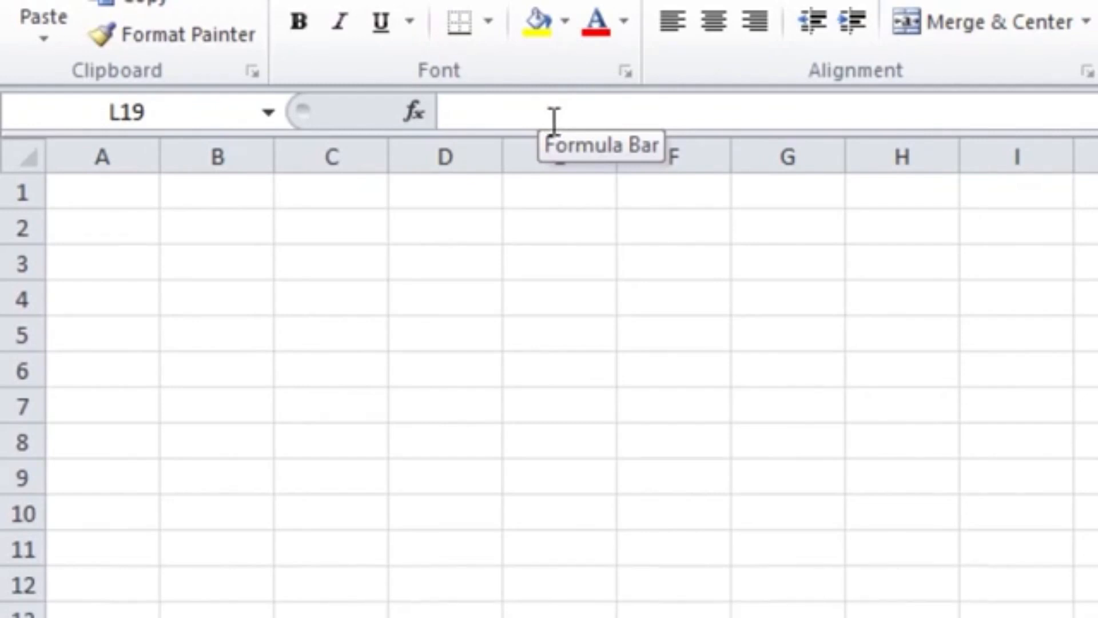
# - Enter Pakistan in cell C1 through the formula bar and Lahore` directly in cell D2
pyautogui.click(337, 189)
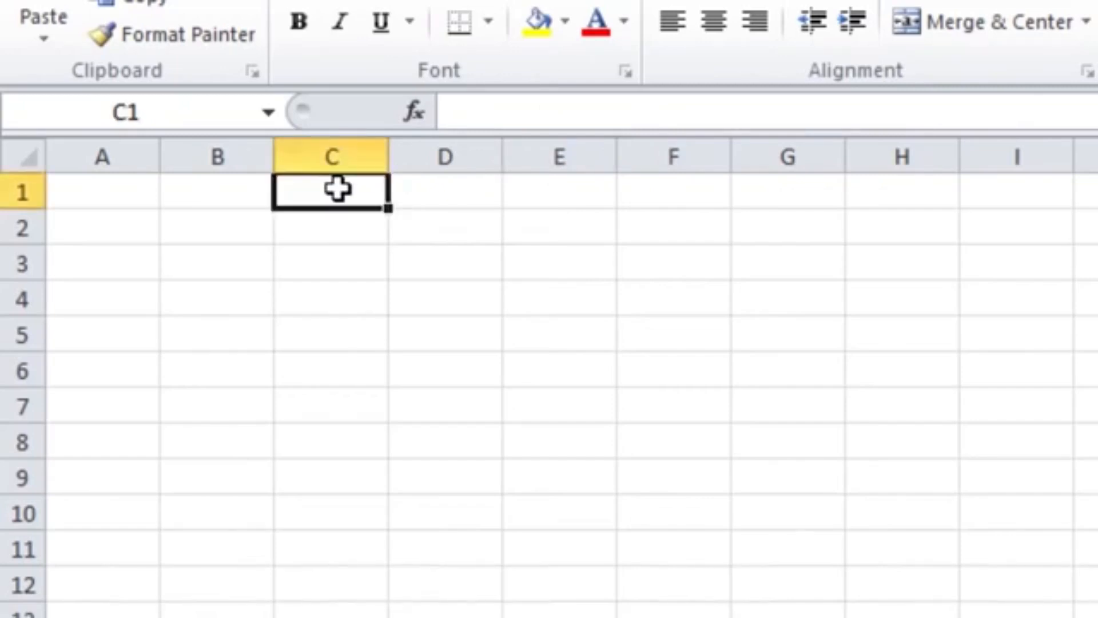
pyautogui.click(523, 110)
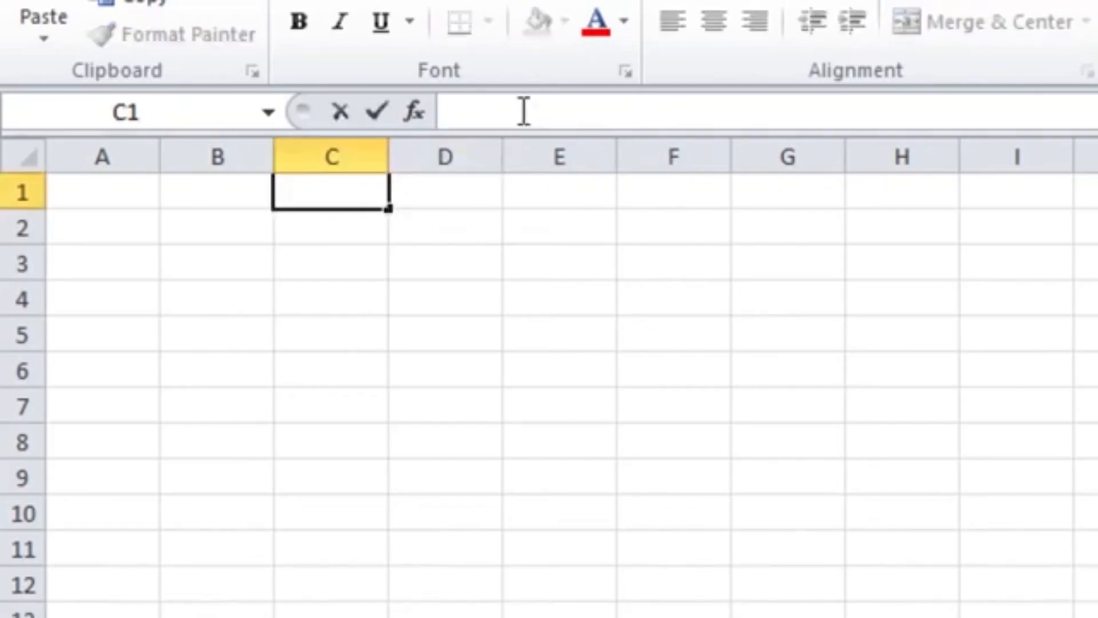
pyautogui.write('Paki')
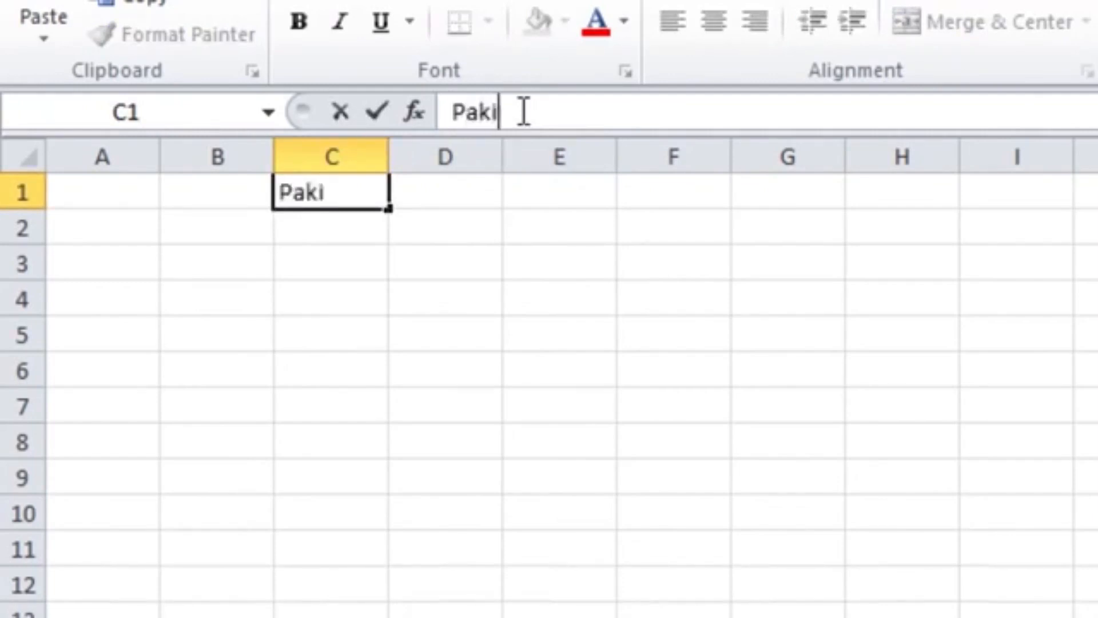
pyautogui.write('stan')
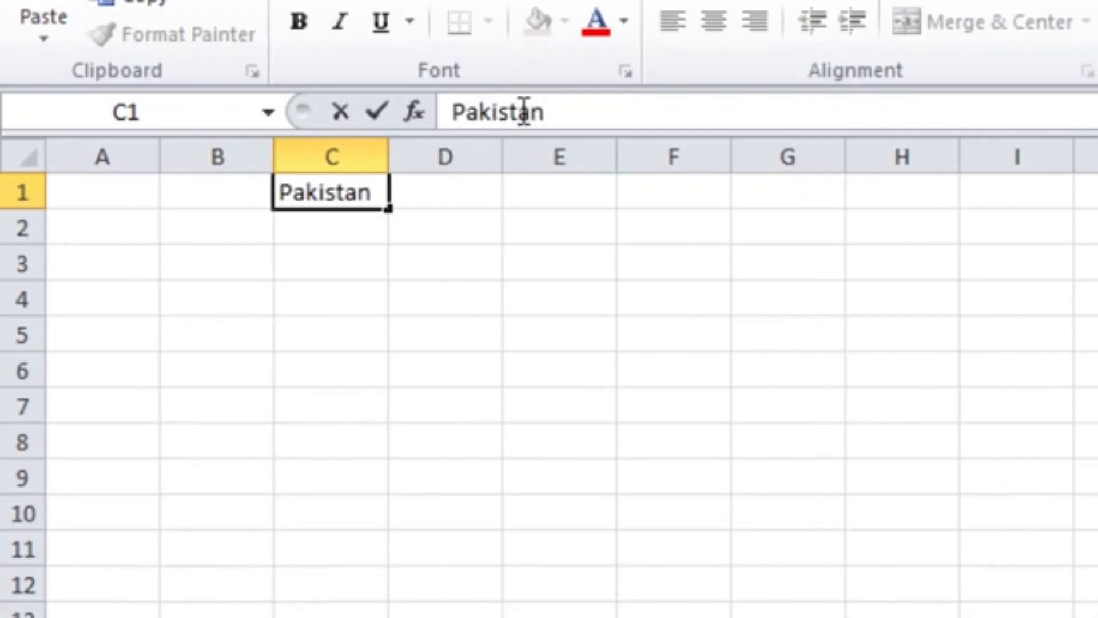
pyautogui.click(435, 228)
pyautogui.write('La')
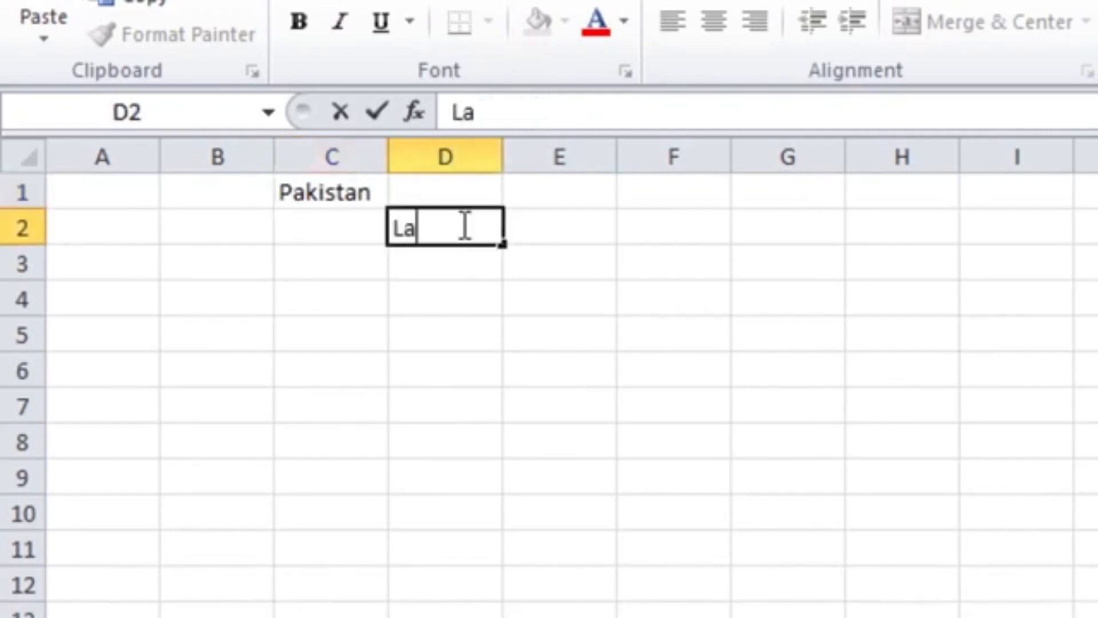
pyautogui.write('hore')
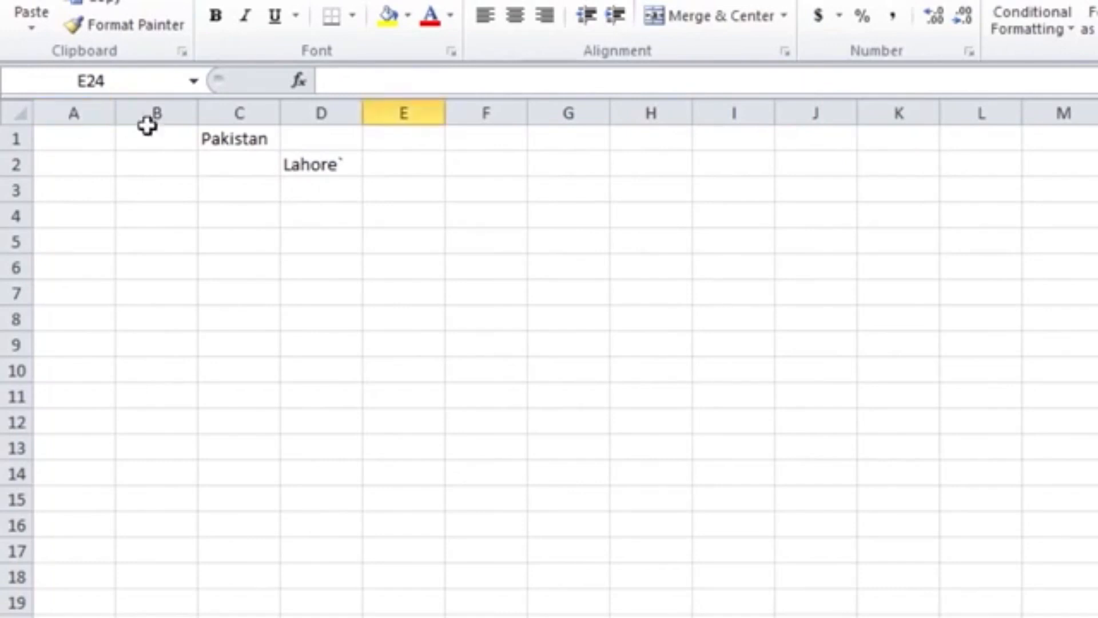
# - Practise selecting parts of the sheet: column A, column B, row 4 and the cell range C7:I7
pyautogui.click(81, 102)
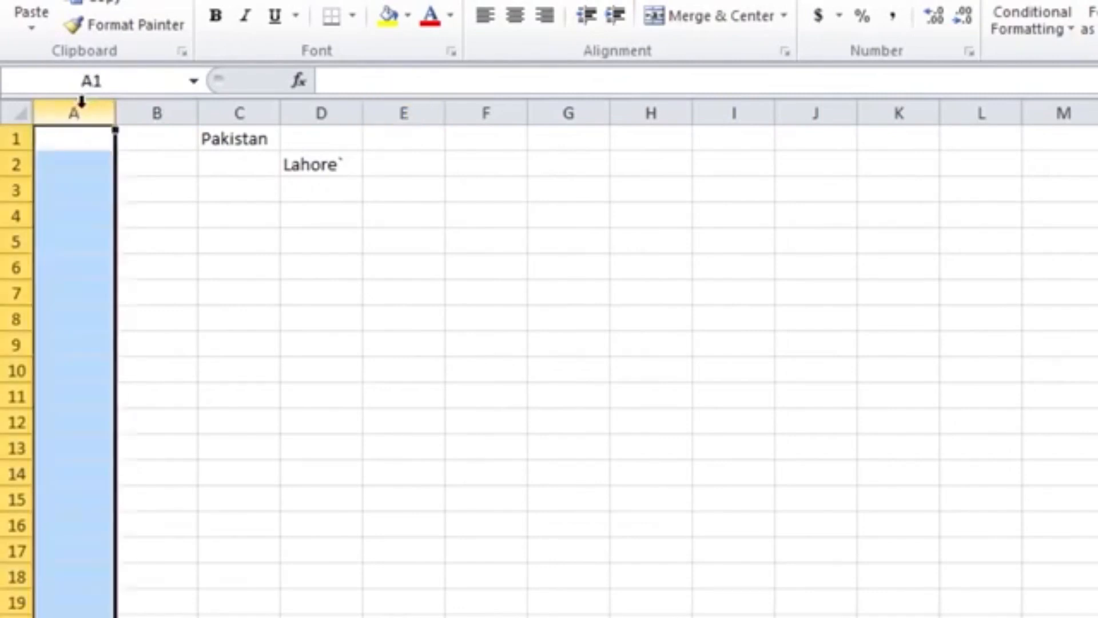
pyautogui.click(159, 110)
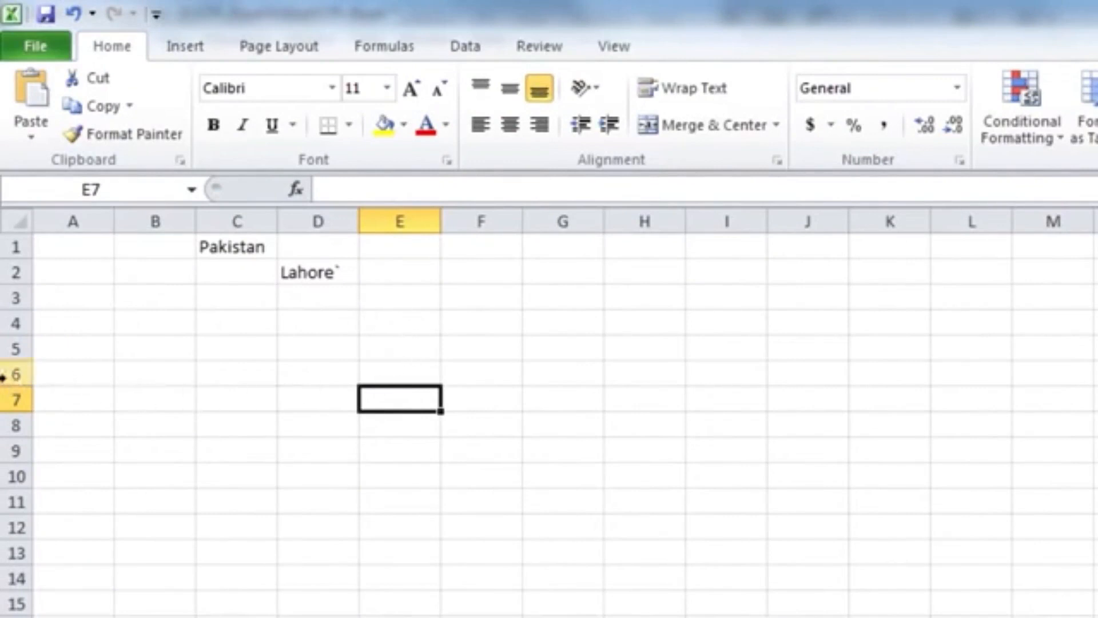
pyautogui.click(14, 324)
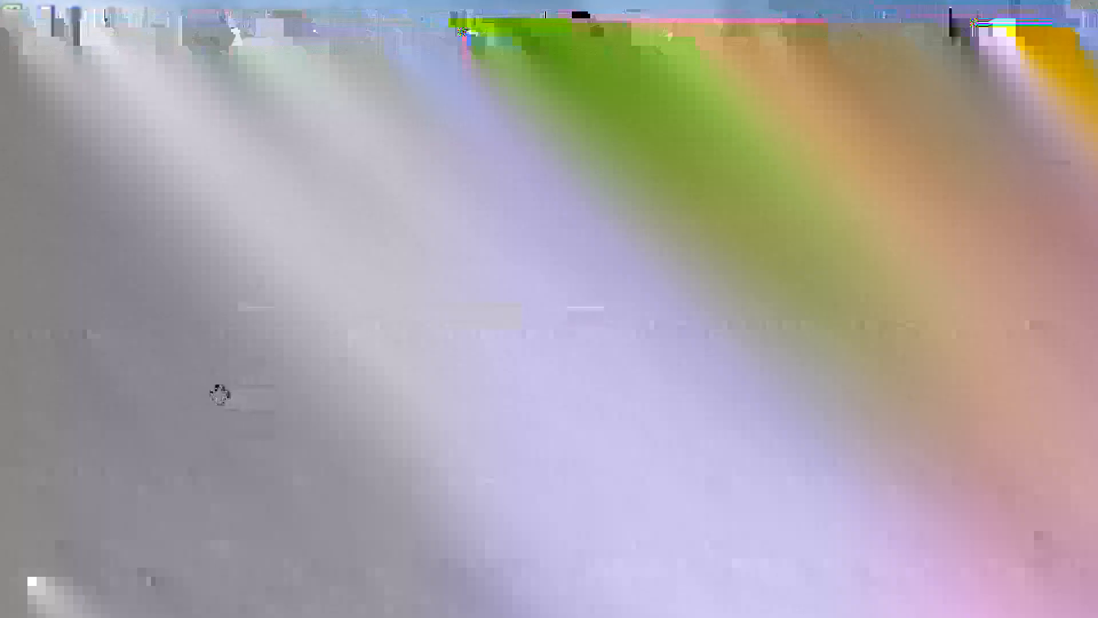
pyautogui.moveTo(219, 395); pyautogui.dragTo(713, 407)
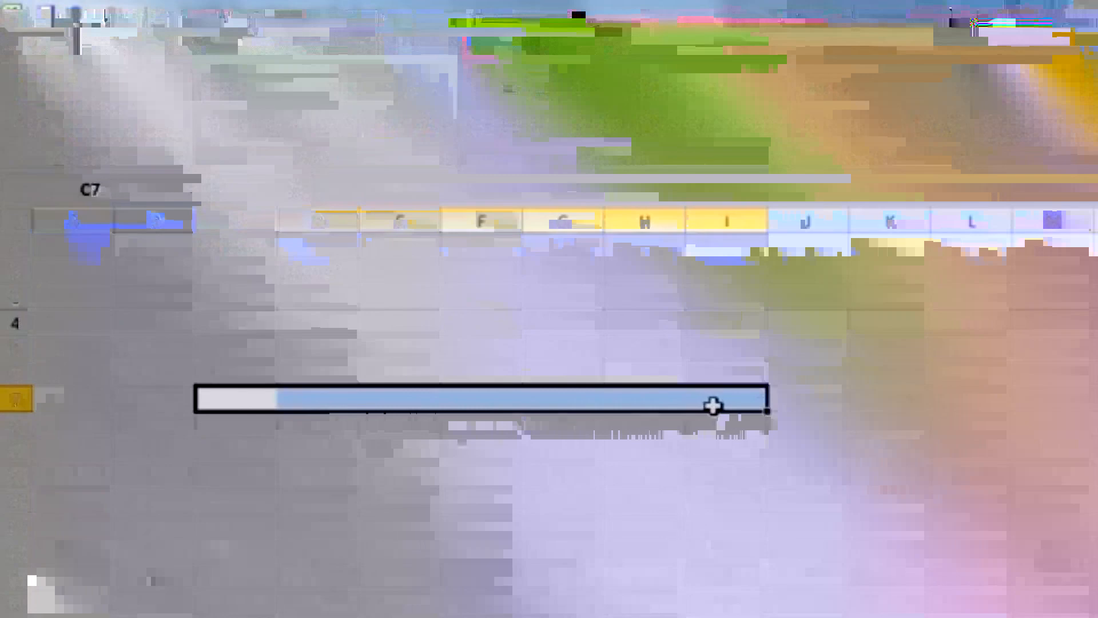
pyautogui.moveTo(908, 476); pyautogui.dragTo(338, 481)
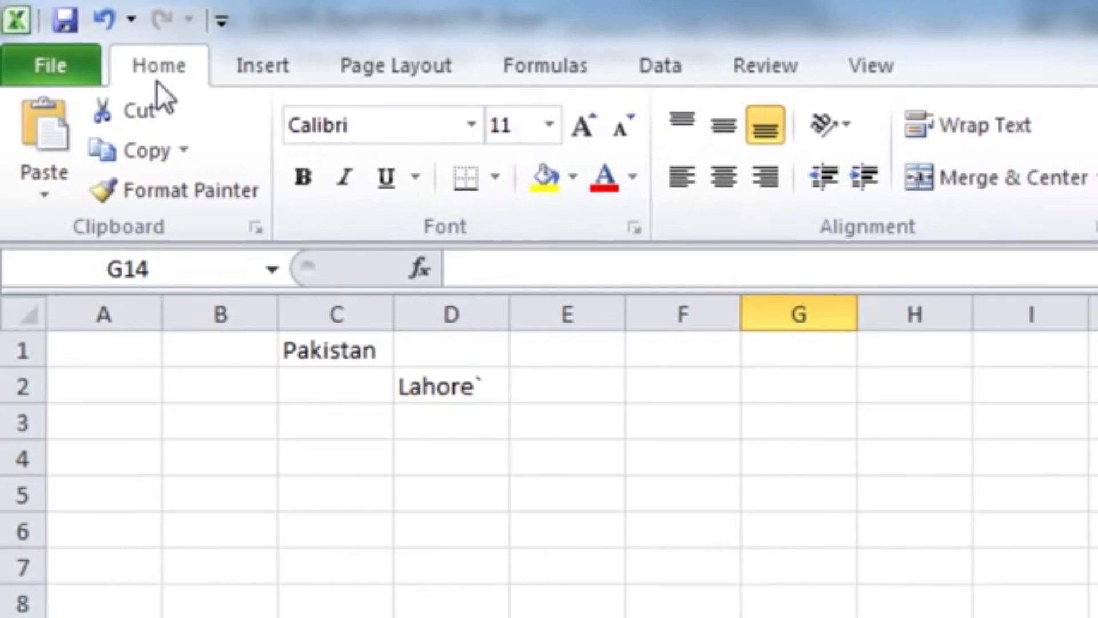
# - Review the Insert, Page Layout, Formulas, Data, Review and View command sets and return to the Home commands
pyautogui.click(253, 74)
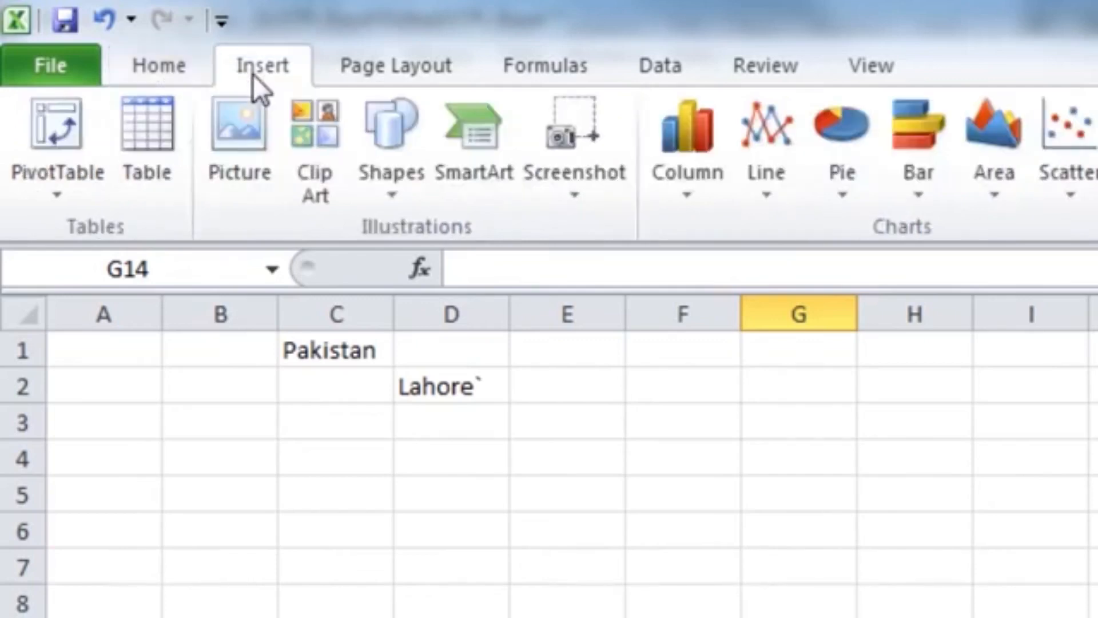
pyautogui.click(399, 72)
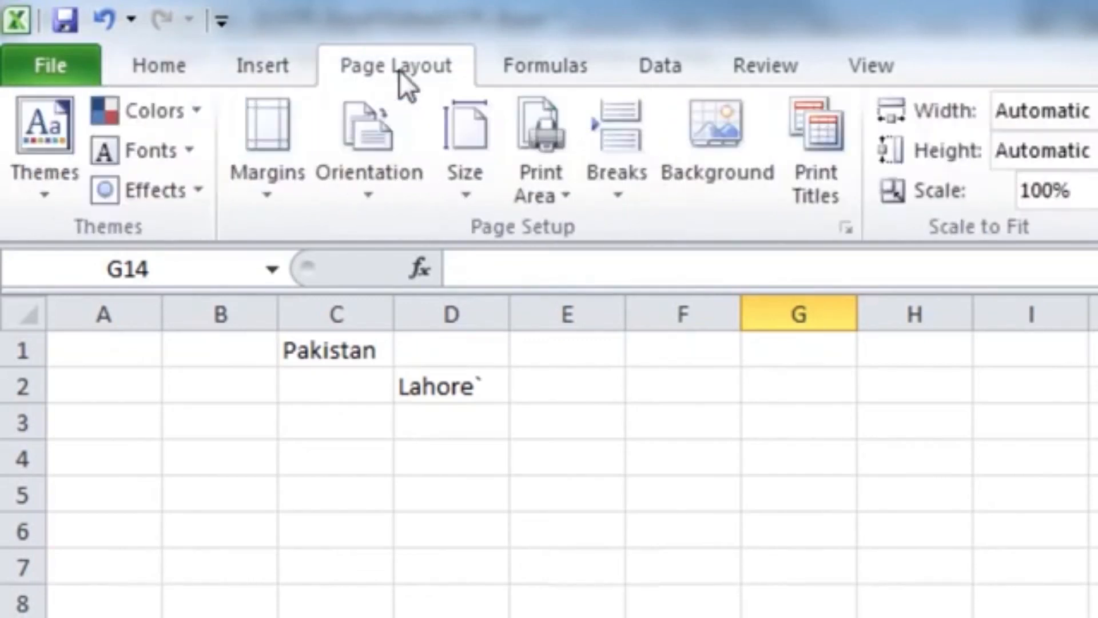
pyautogui.click(524, 71)
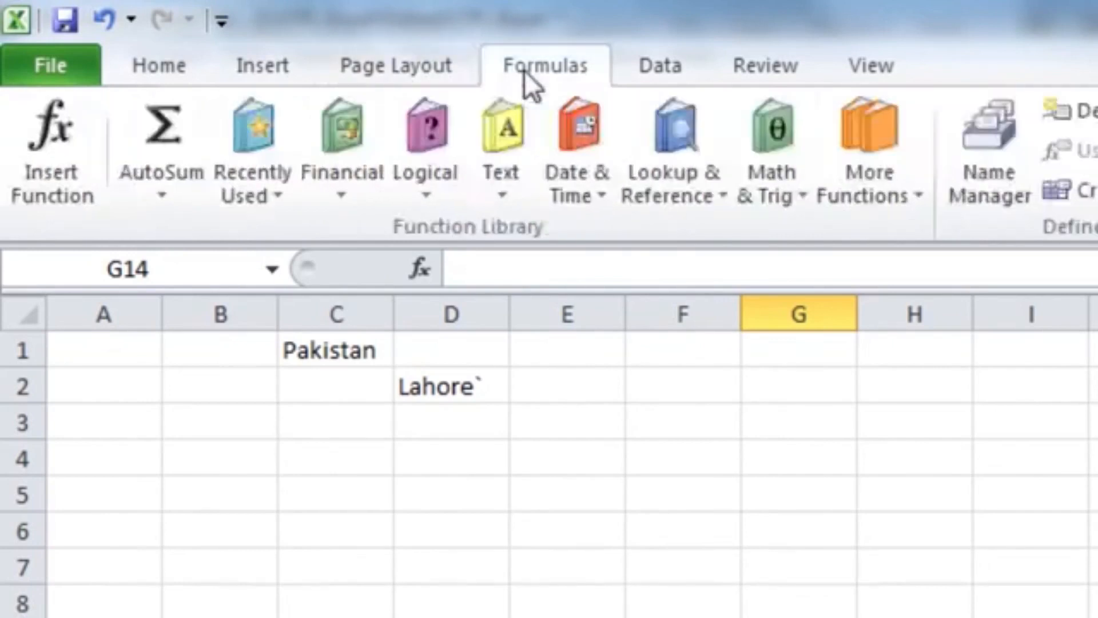
pyautogui.click(639, 73)
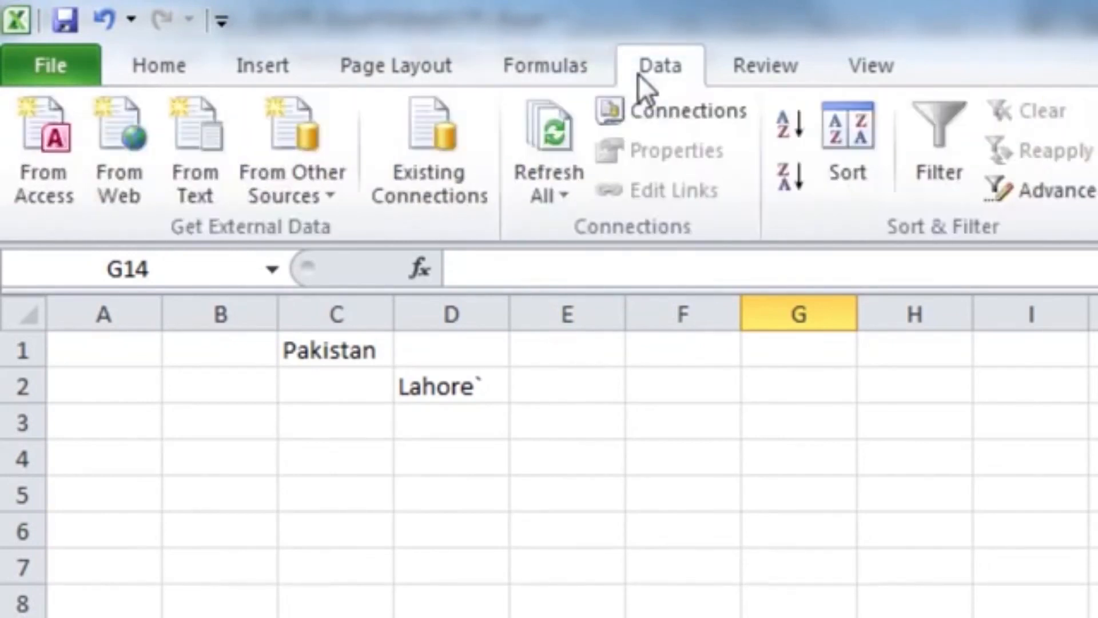
pyautogui.click(743, 73)
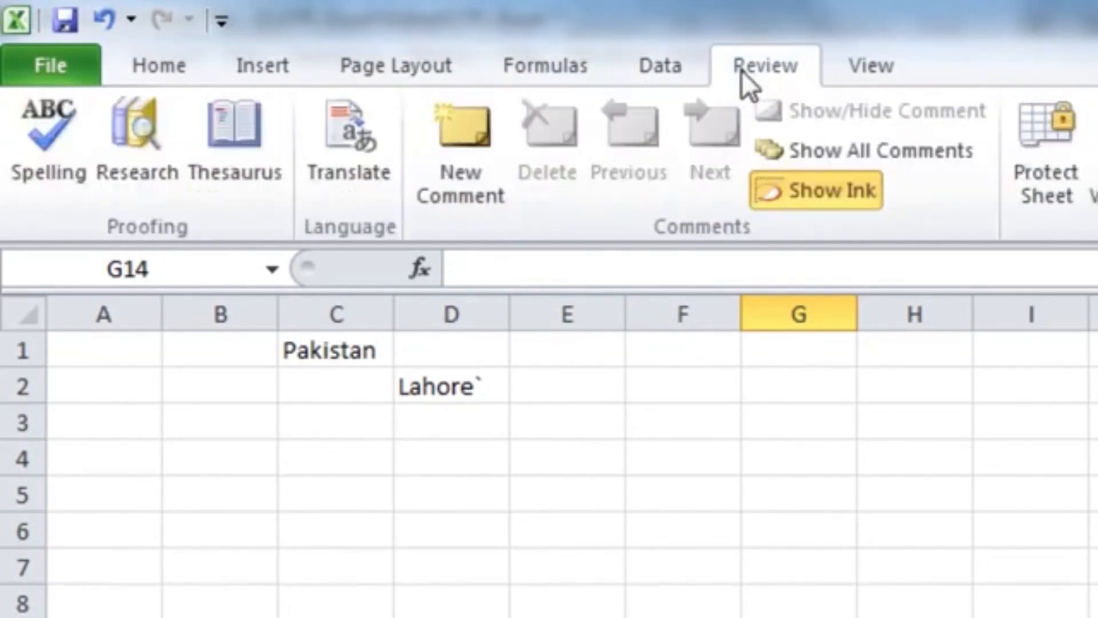
pyautogui.click(858, 80)
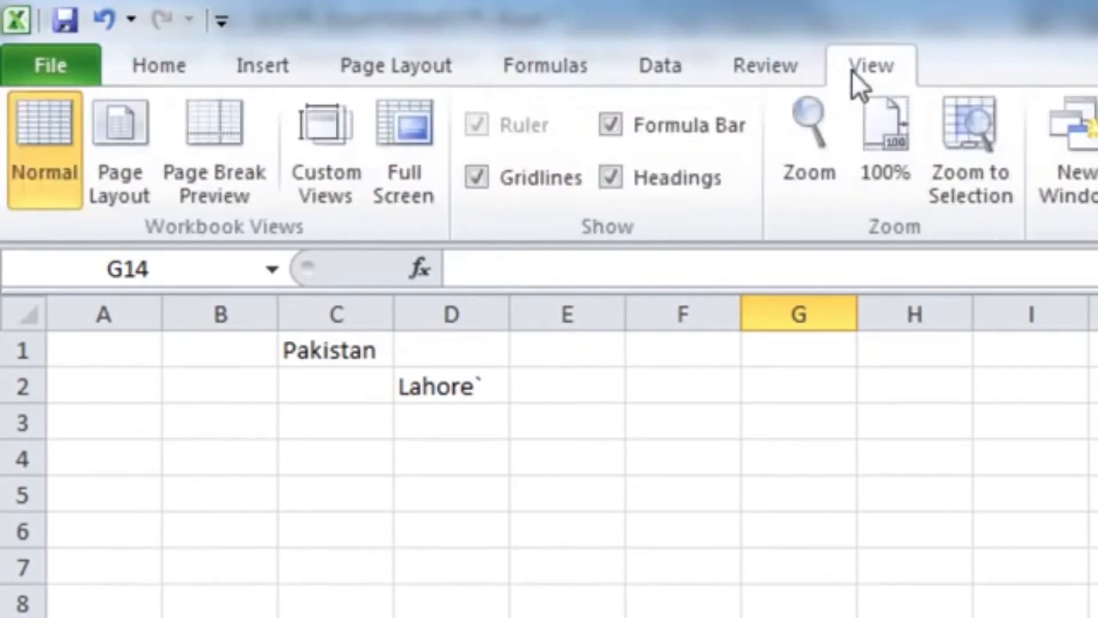
pyautogui.click(141, 70)
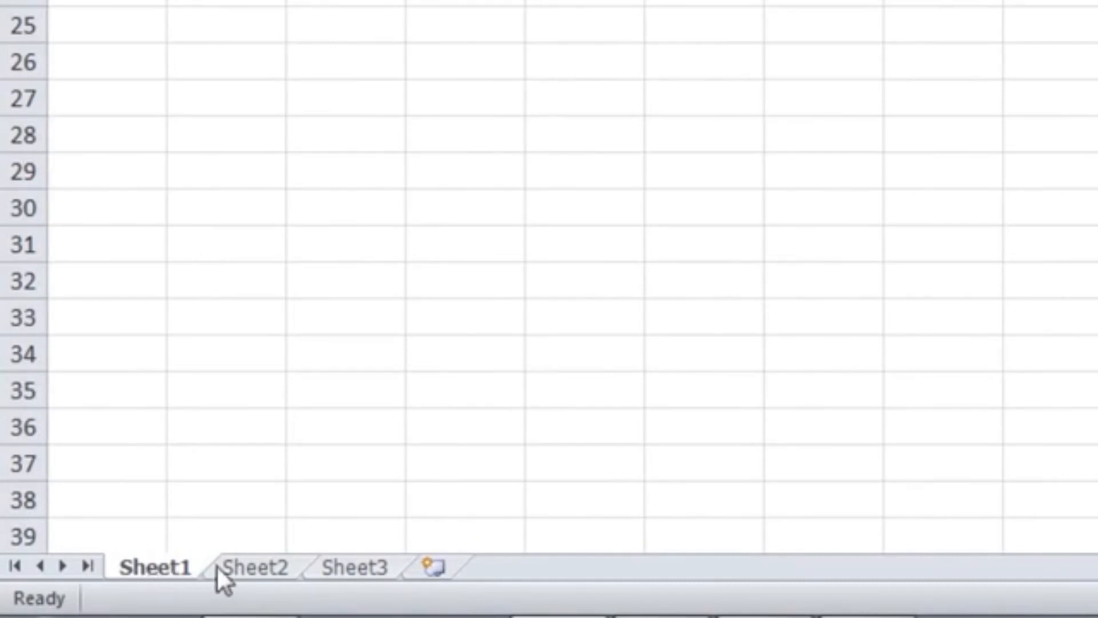
# - Switch to Sheet2 and Sheet3, and look at the sheet options available for Sheet3
pyautogui.click(238, 568)
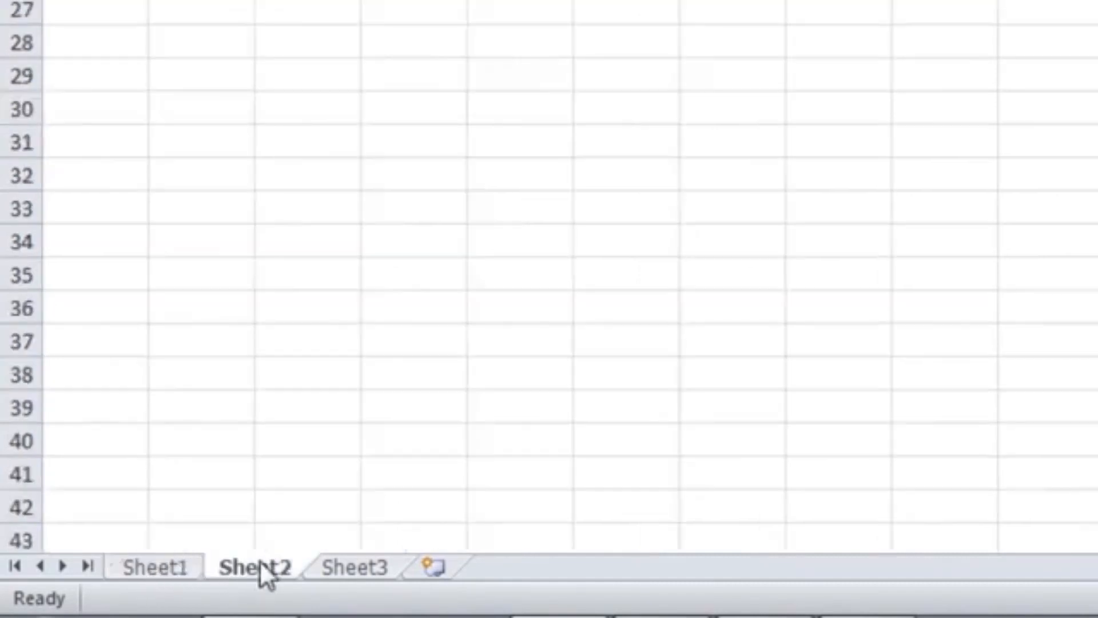
pyautogui.click(353, 569)
pyautogui.rightClick(372, 568)
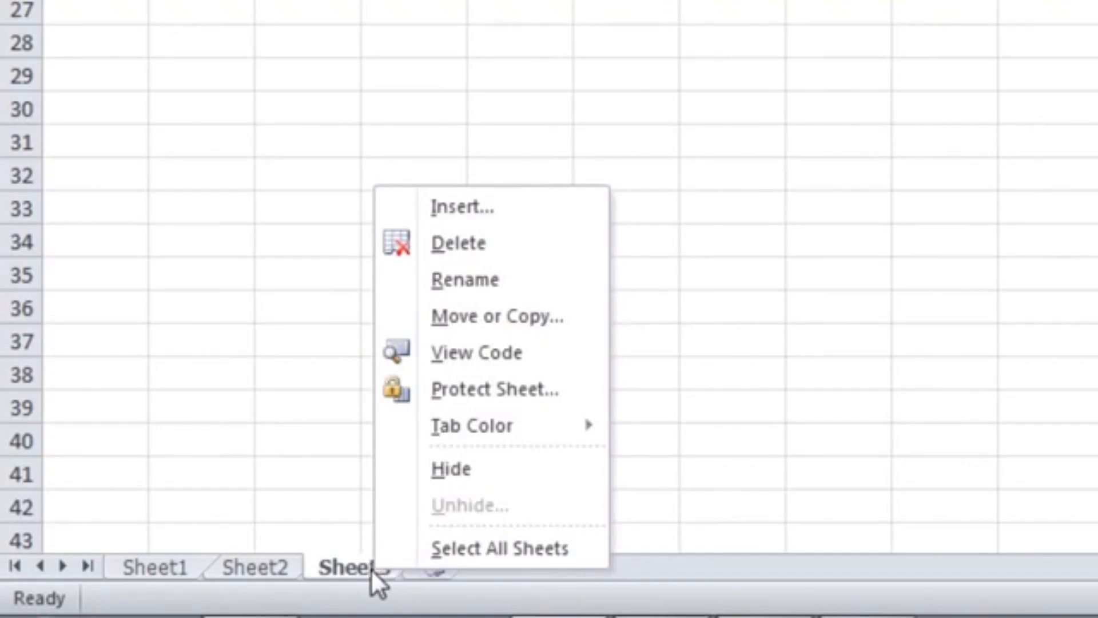
pyautogui.click(371, 569)
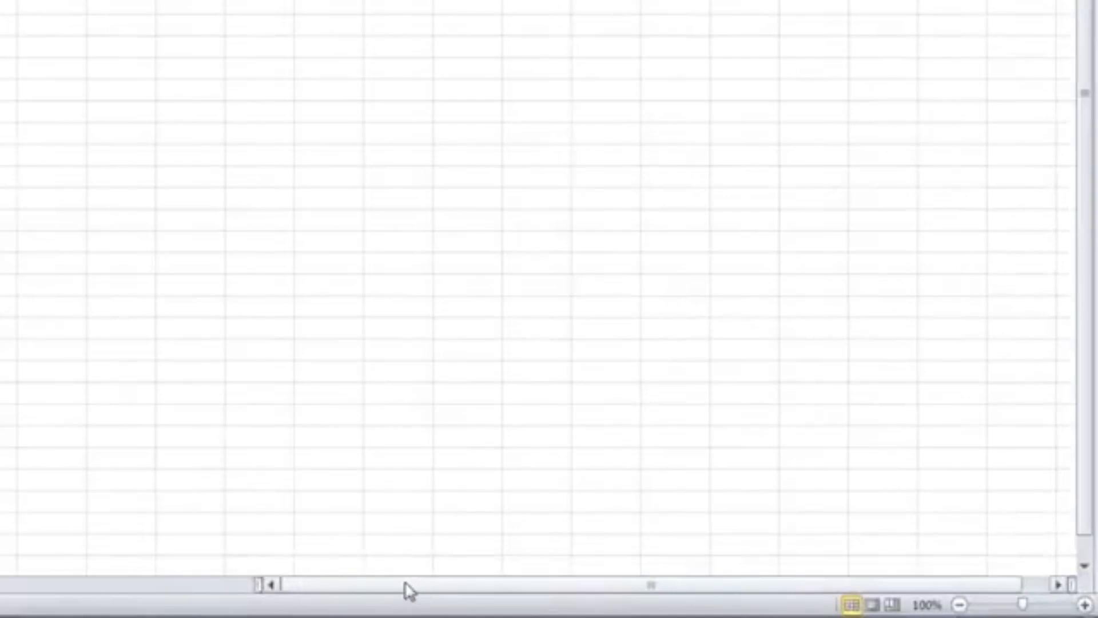
# - Look across the sheet's further columns and view the sheet in Page Layout and Page Break Preview
pyautogui.moveTo(385, 582); pyautogui.dragTo(426, 585)
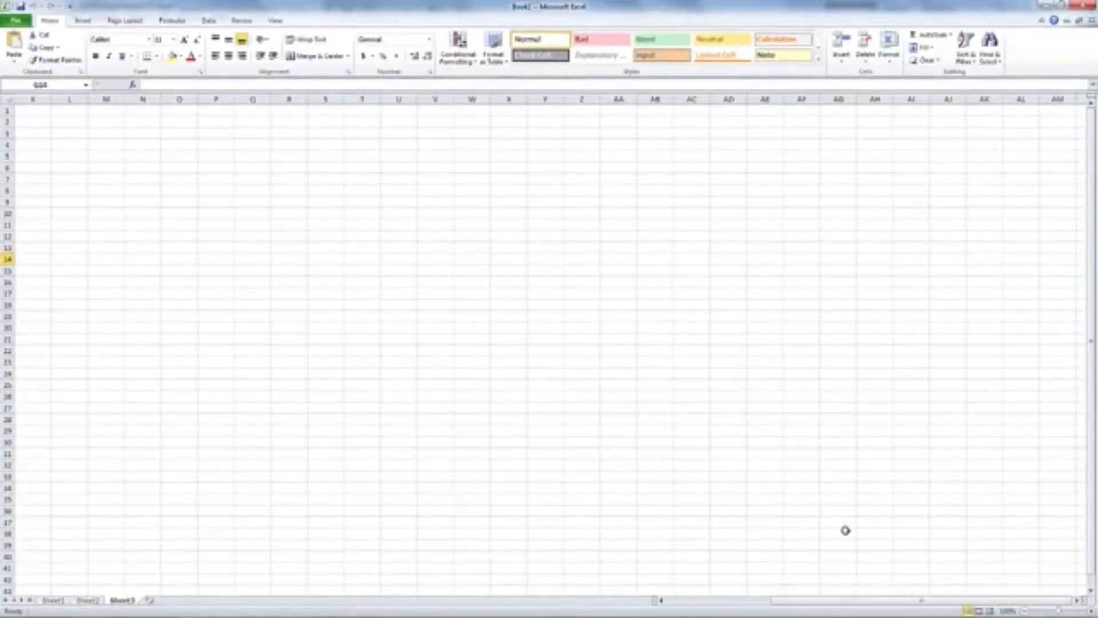
pyautogui.moveTo(967, 613)
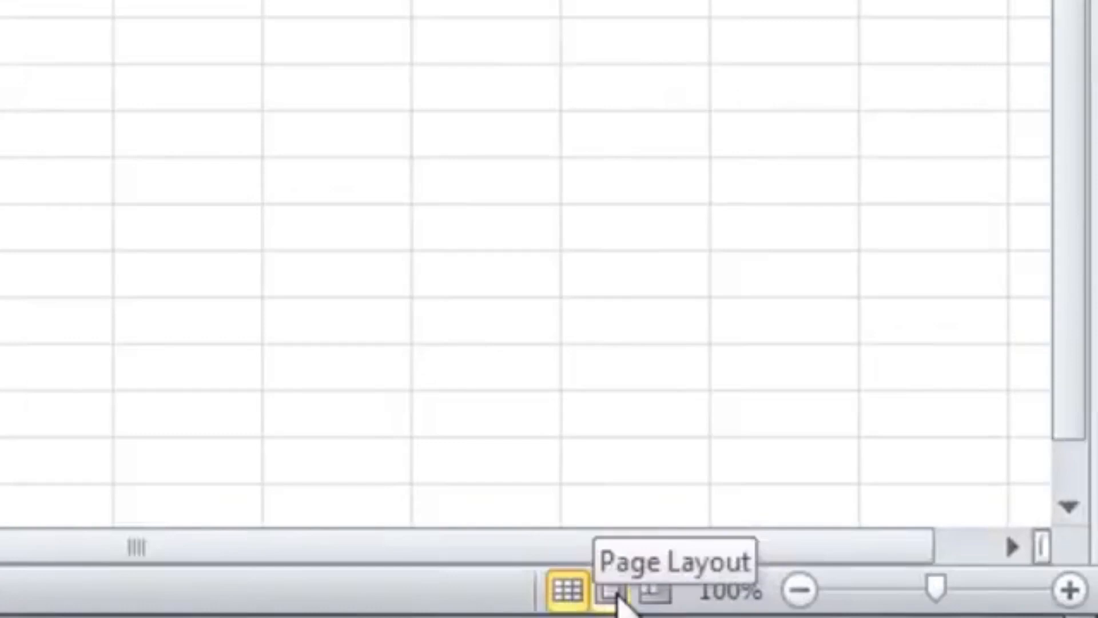
pyautogui.click(613, 592)
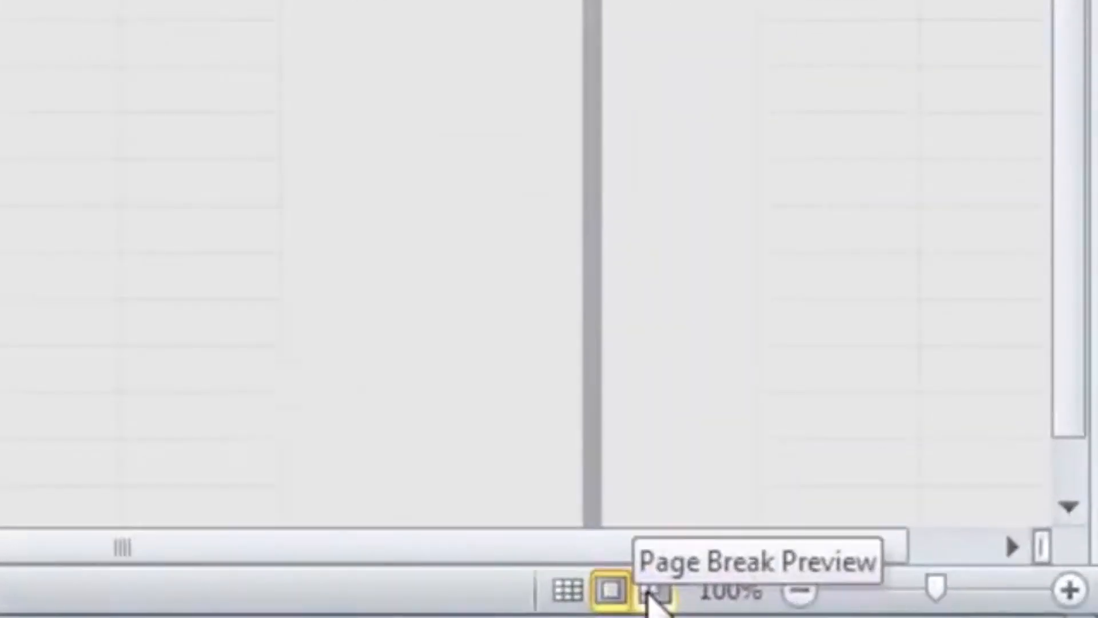
pyautogui.click(653, 591)
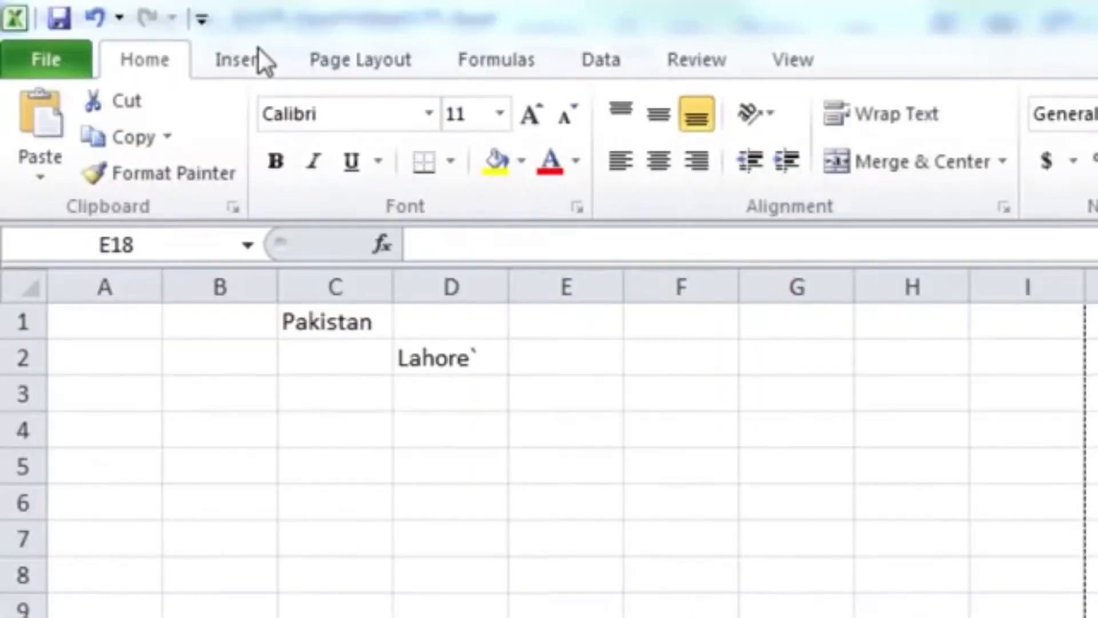
# - Look through the Home, Insert, Page Layout and Formulas command sets
pyautogui.click(143, 70)
pyautogui.click(229, 66)
pyautogui.click(350, 69)
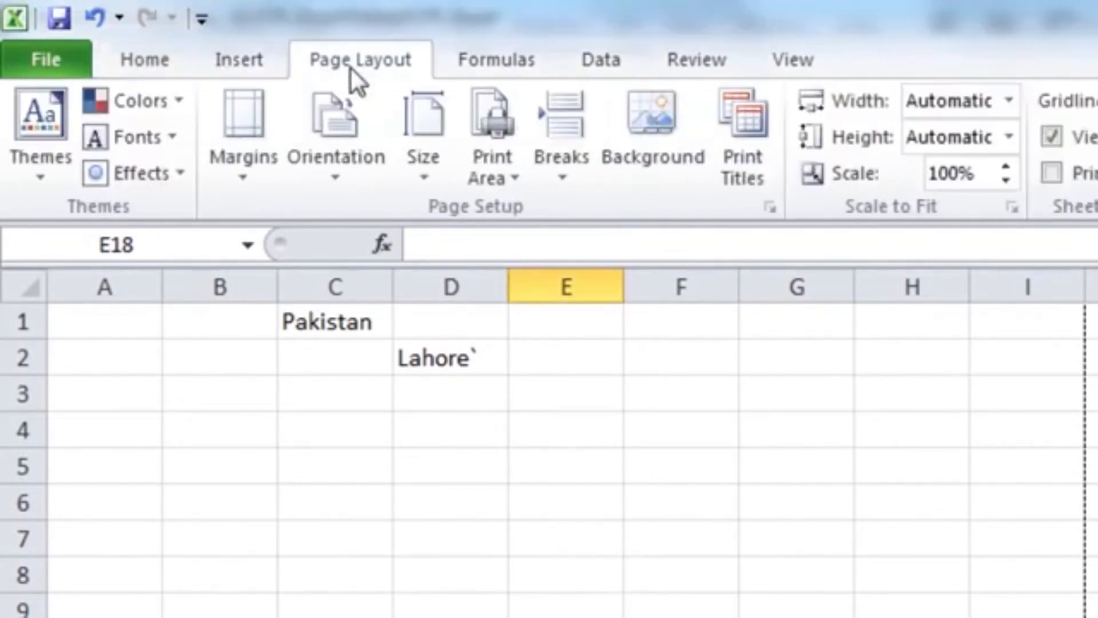
pyautogui.click(458, 67)
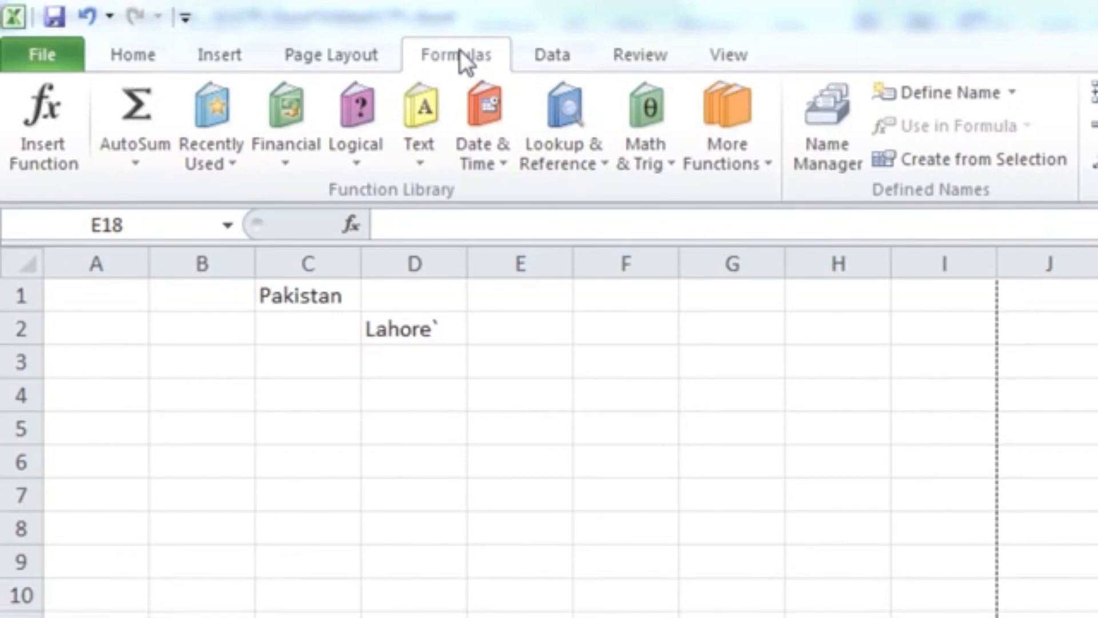
# - Start customizing the ribbon and add a new custom tab with a new group after Formulas, selecting that group
pyautogui.rightClick(461, 53)
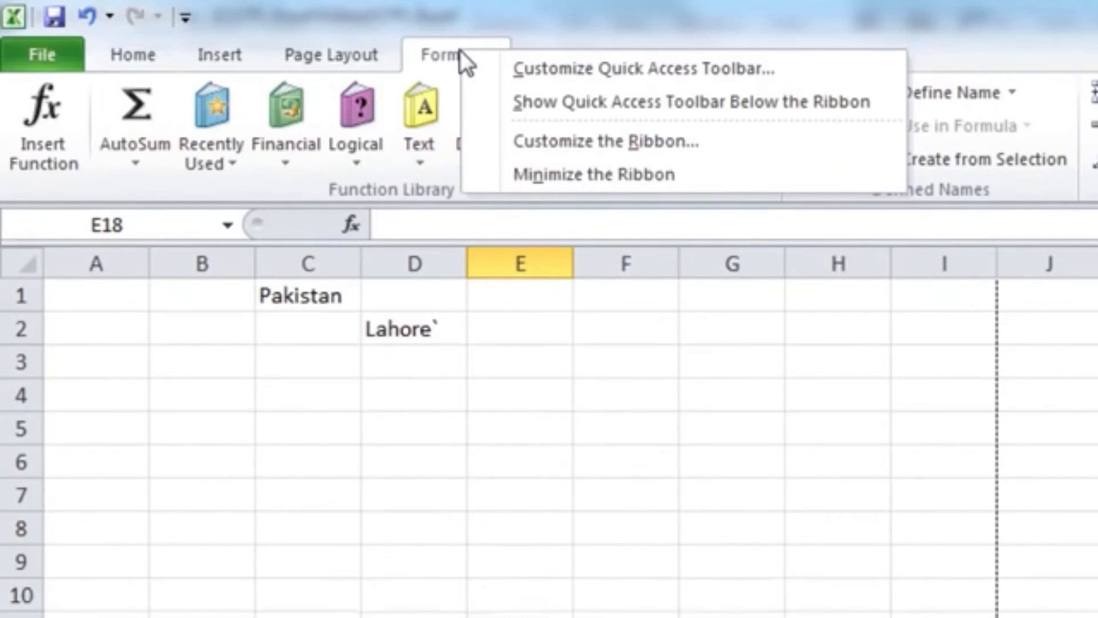
pyautogui.click(551, 143)
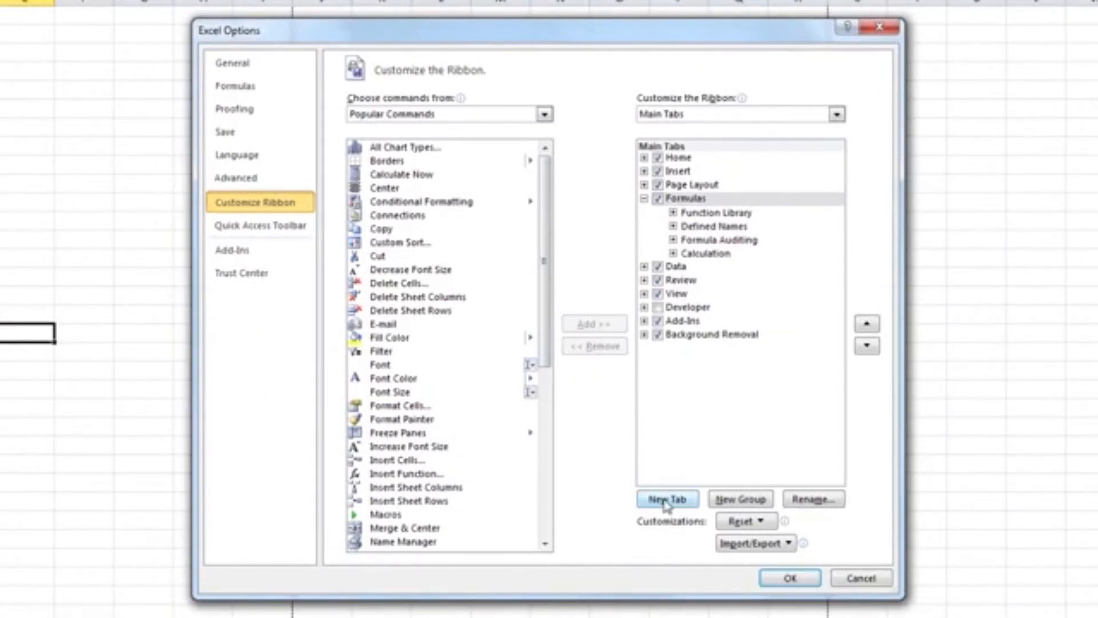
pyautogui.click(667, 501)
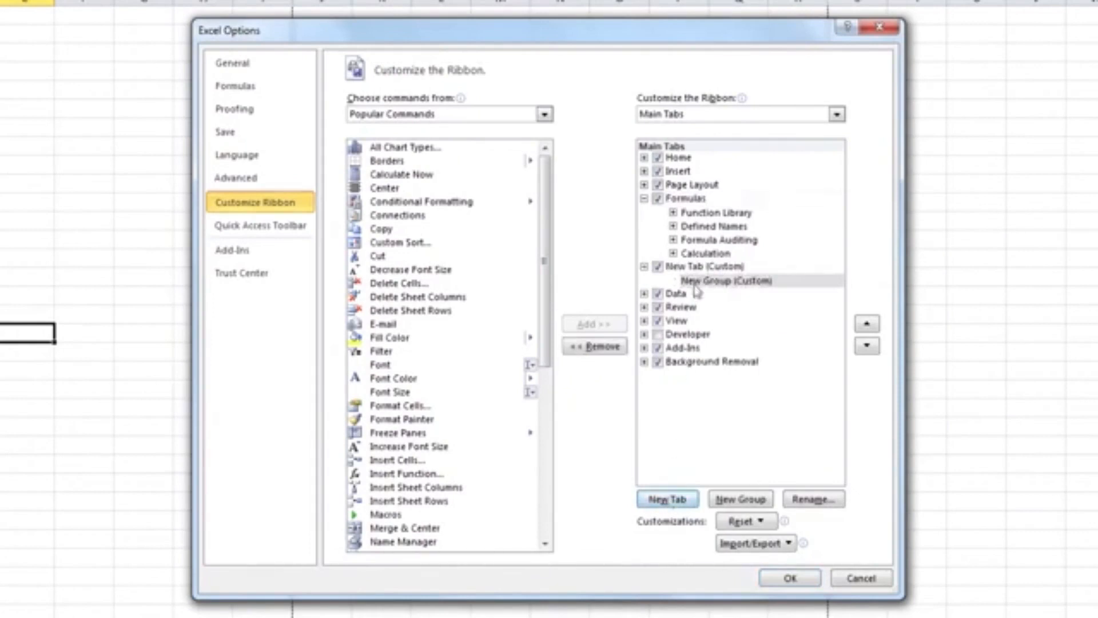
pyautogui.click(695, 269)
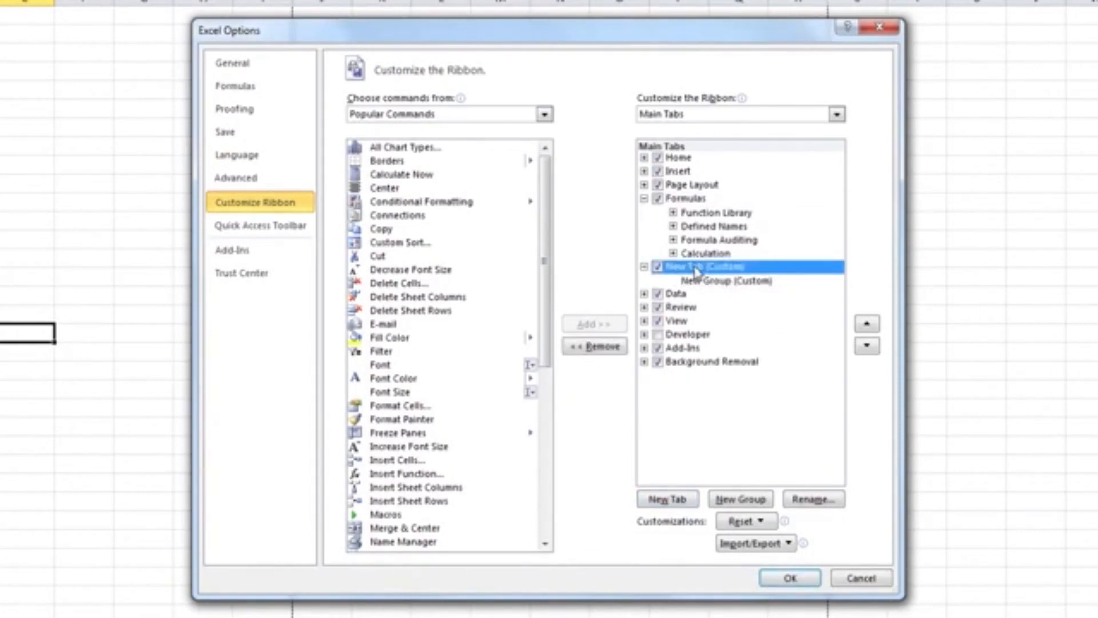
pyautogui.click(709, 285)
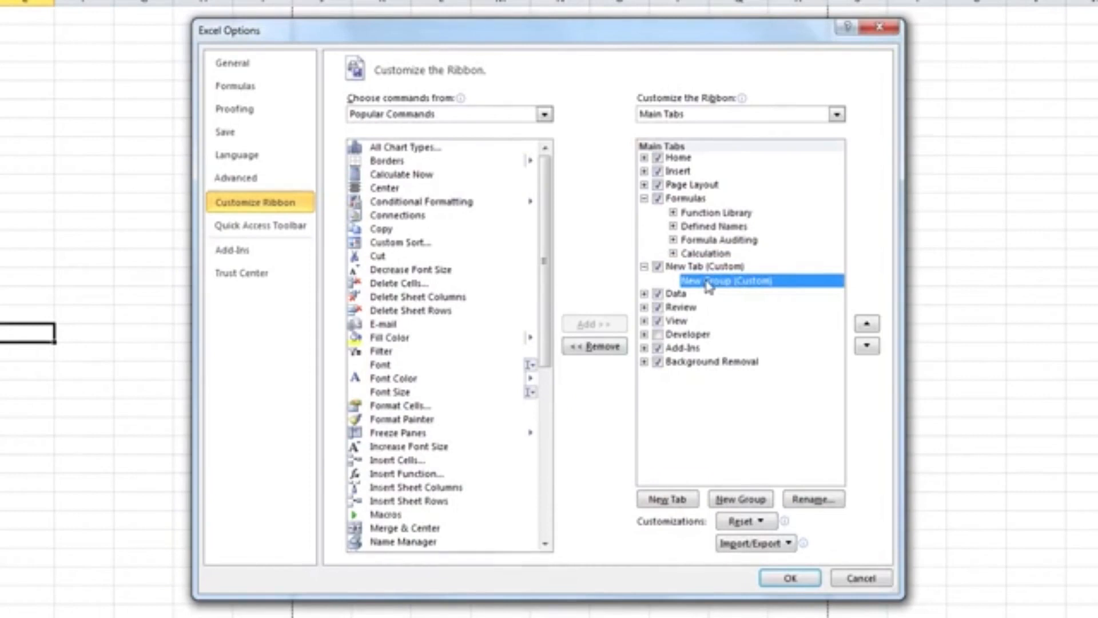
# - Add the Copy, Cut and Font Color commands to the new custom group and set the command source to All Commands
pyautogui.click(377, 229)
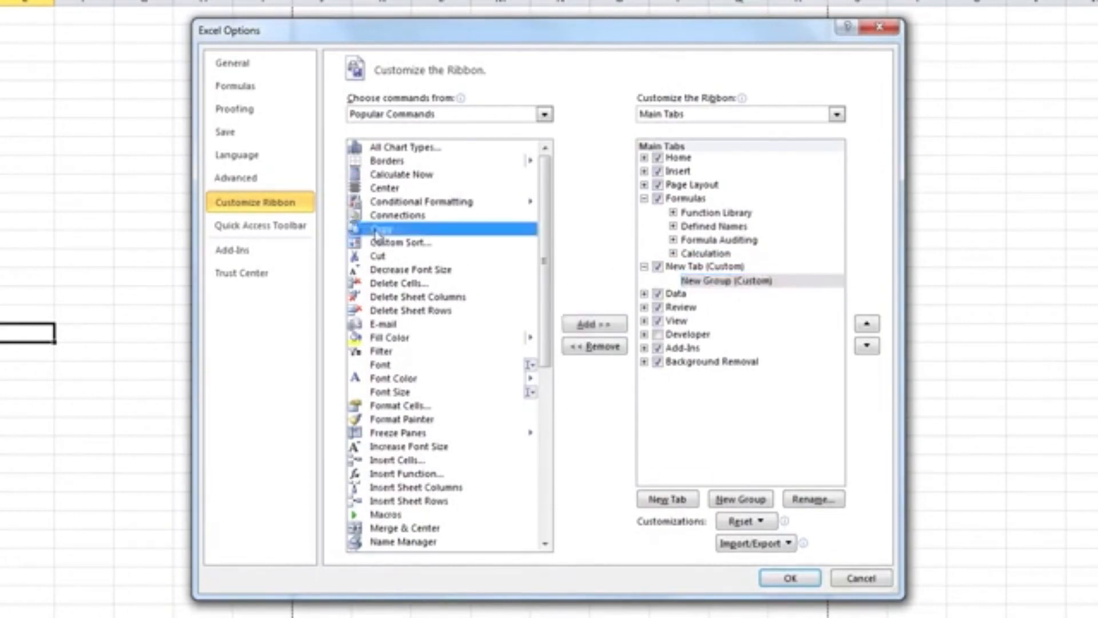
pyautogui.click(591, 324)
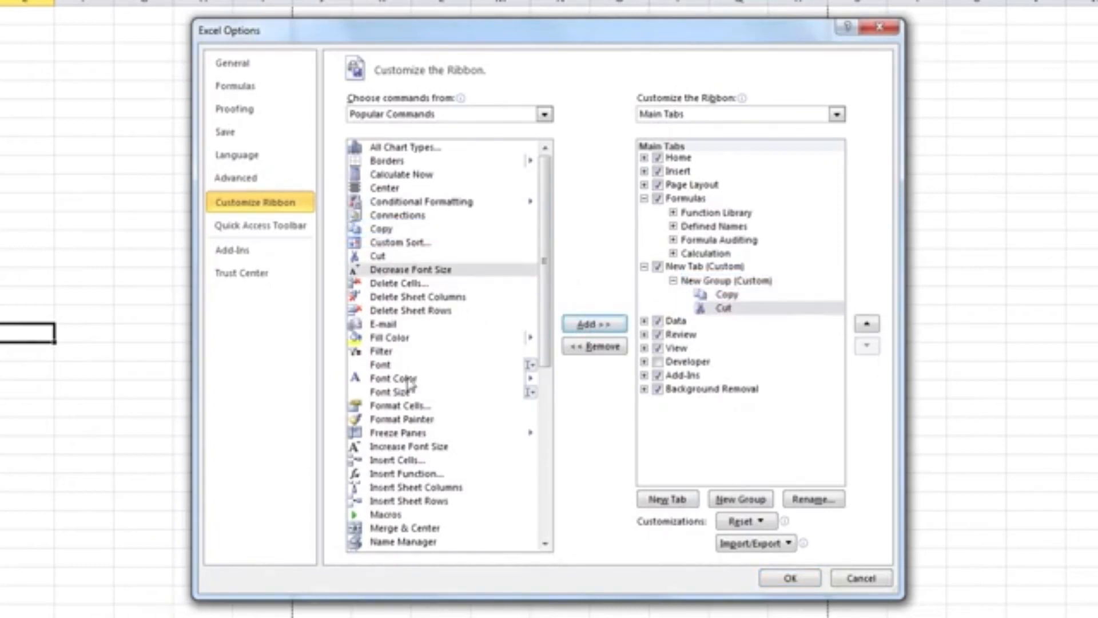
pyautogui.moveTo(407, 378); pyautogui.dragTo(704, 288)
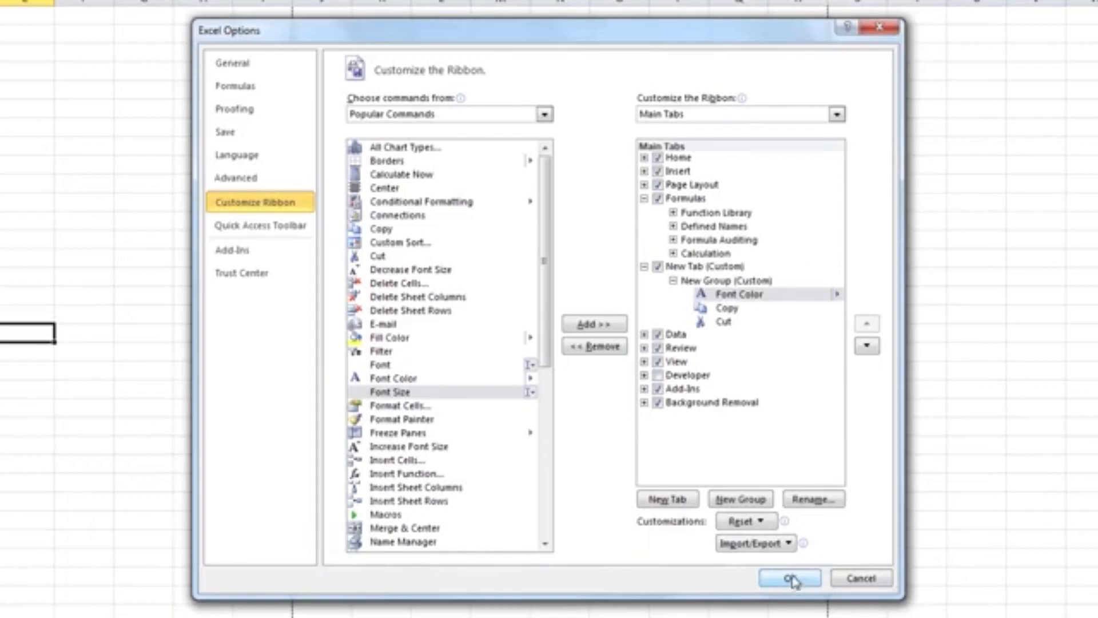
pyautogui.click(545, 115)
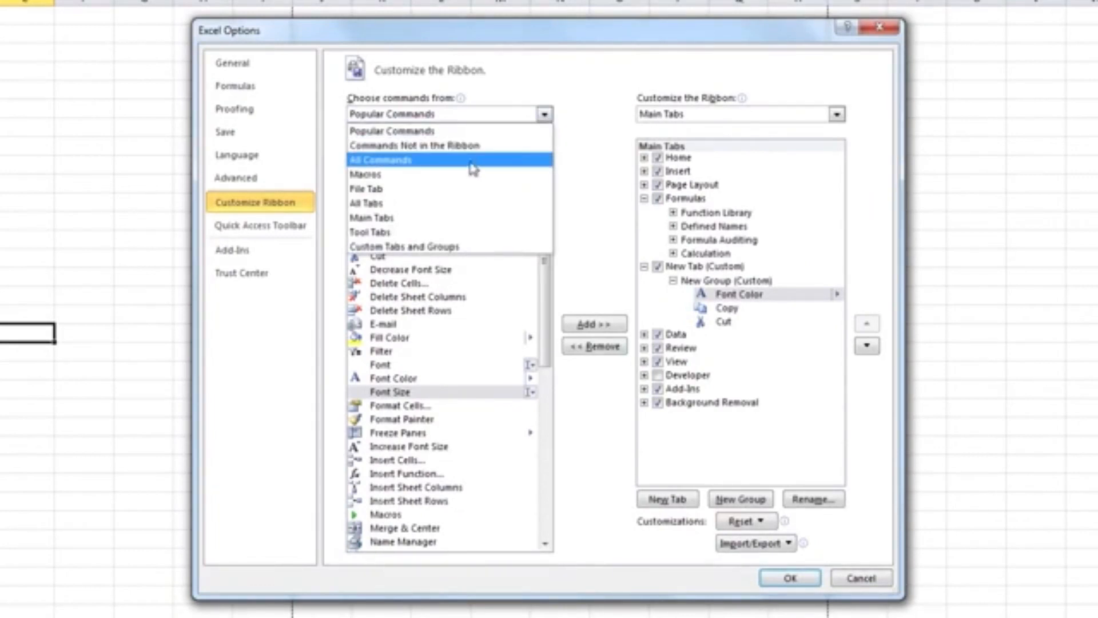
pyautogui.click(472, 167)
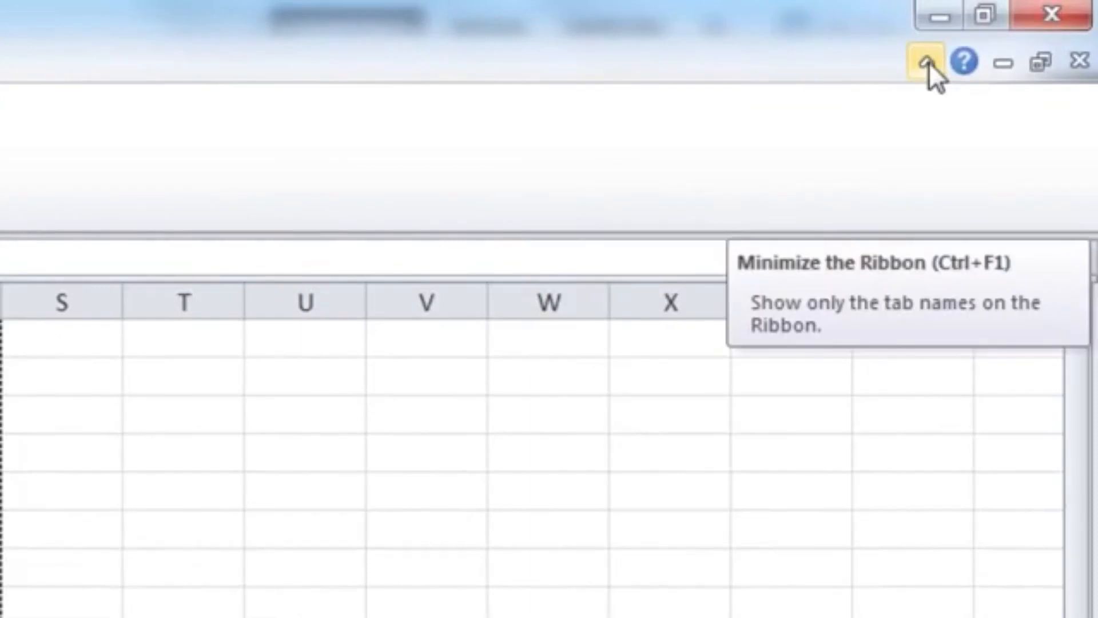
# - Practise minimizing and restoring the ribbon, leave it minimized, and temporarily show the Formulas and Review commands
pyautogui.click(927, 60)
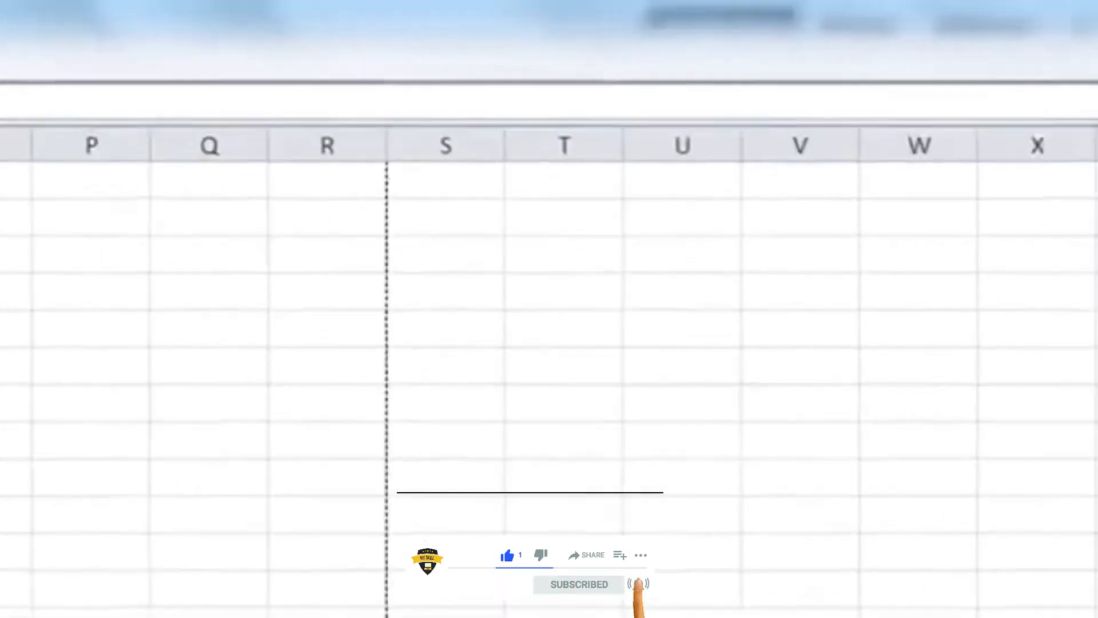
pyautogui.click(926, 67)
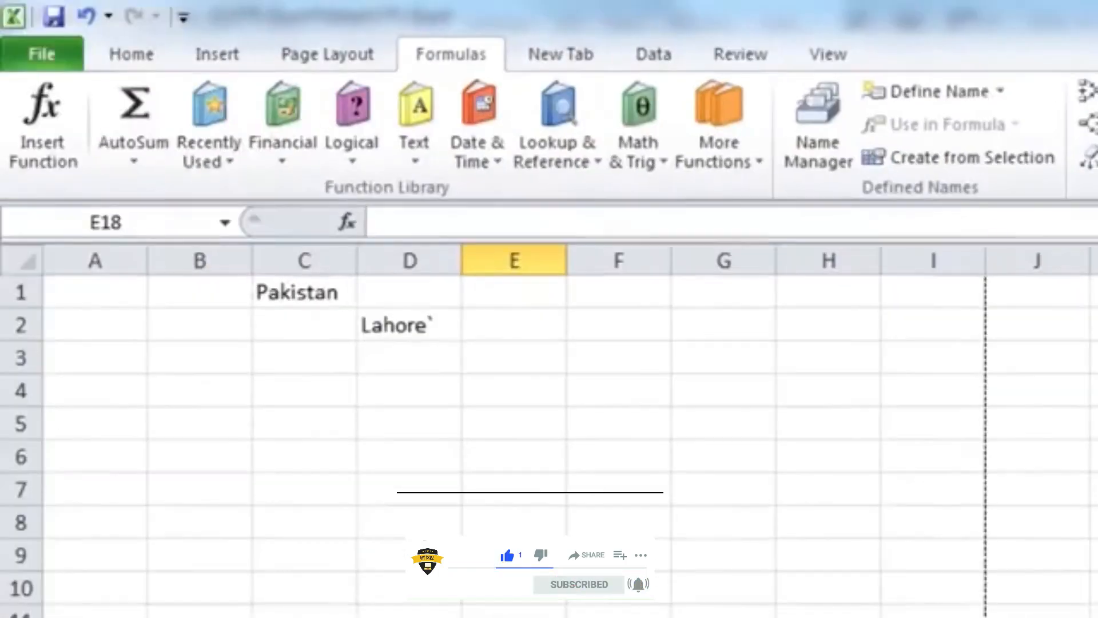
pyautogui.hotkey('ctrl', 'F1')
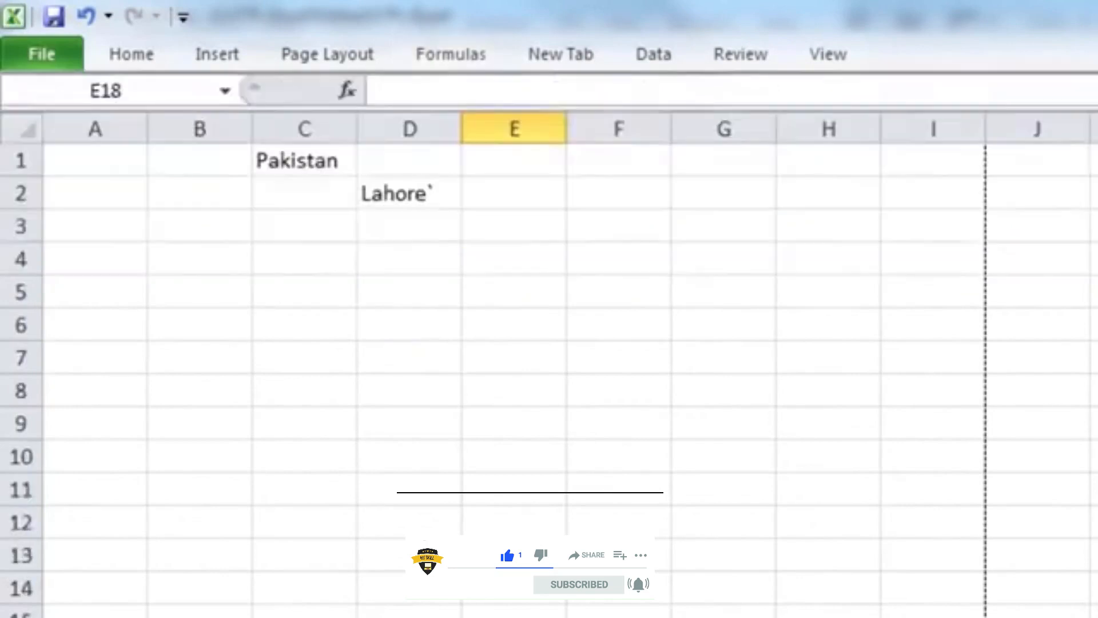
pyautogui.click(437, 53)
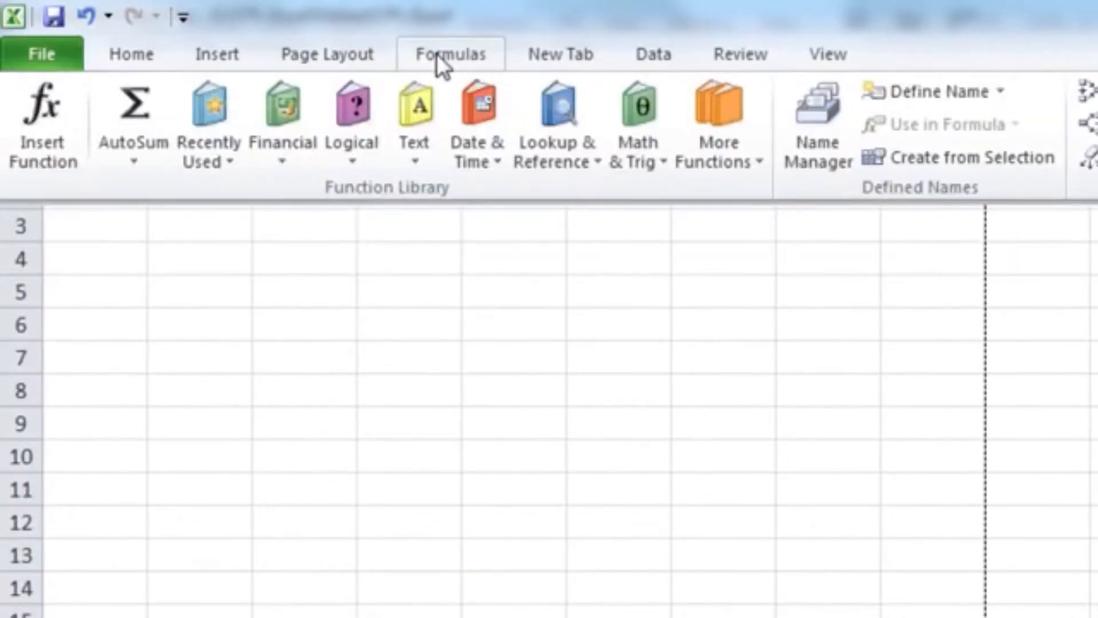
pyautogui.click(729, 54)
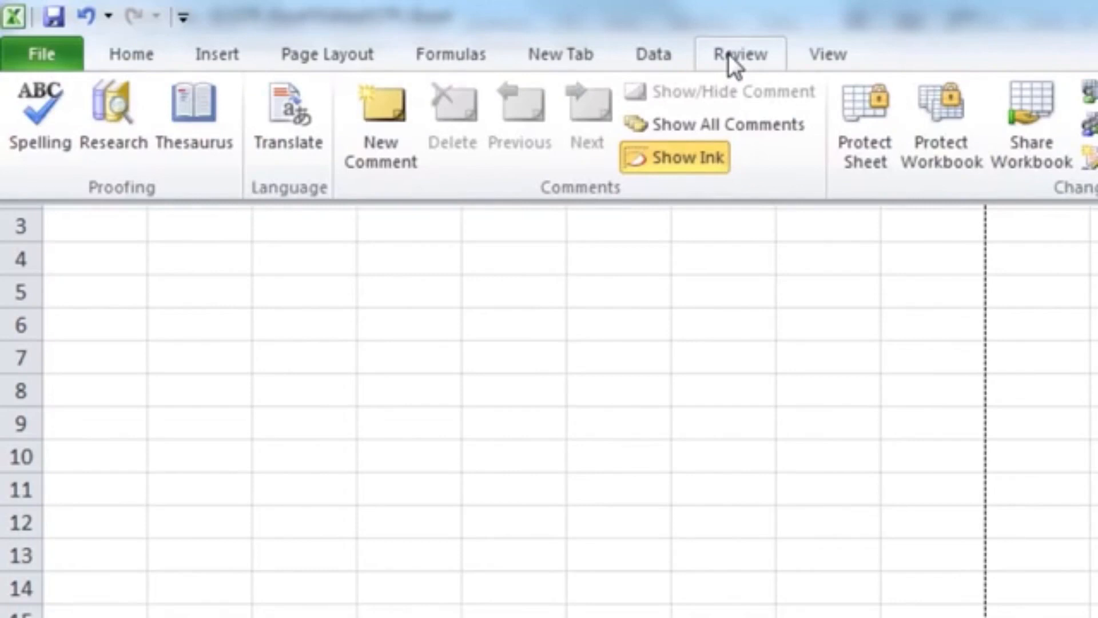
pyautogui.click(729, 54)
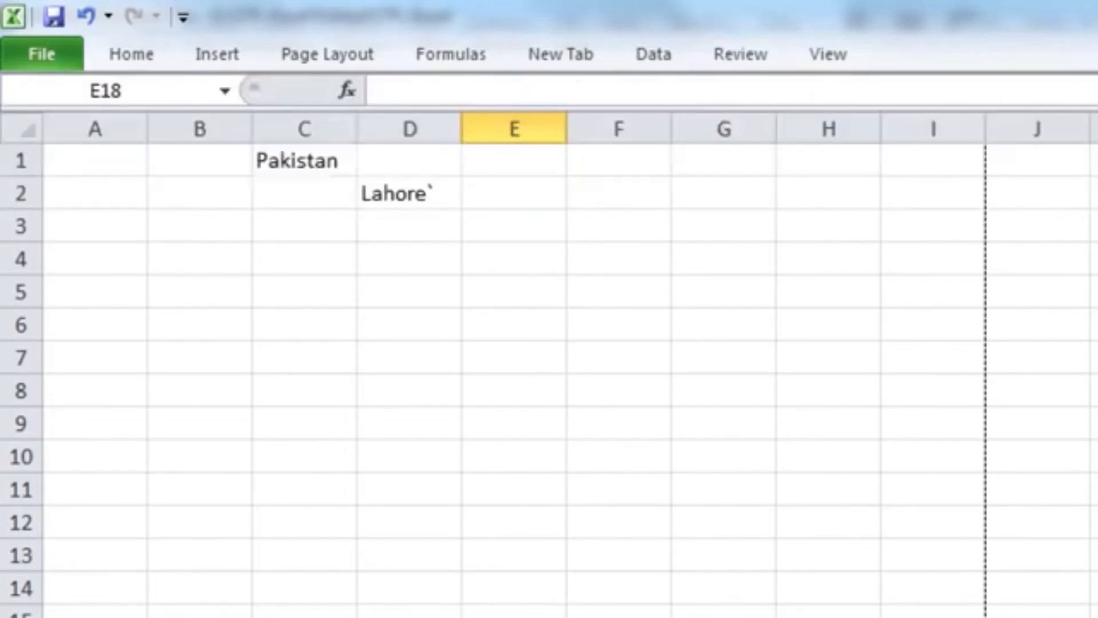
# - Look at the ribbon's customization options and the Quick Access Toolbar customization list
pyautogui.rightClick(417, 55)
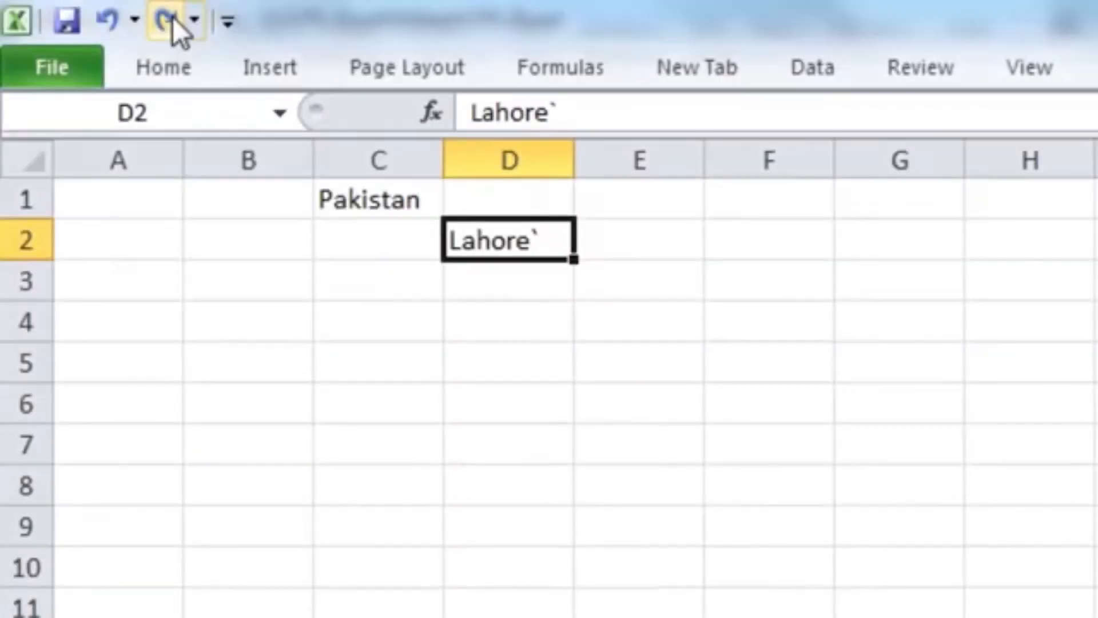
pyautogui.click(227, 22)
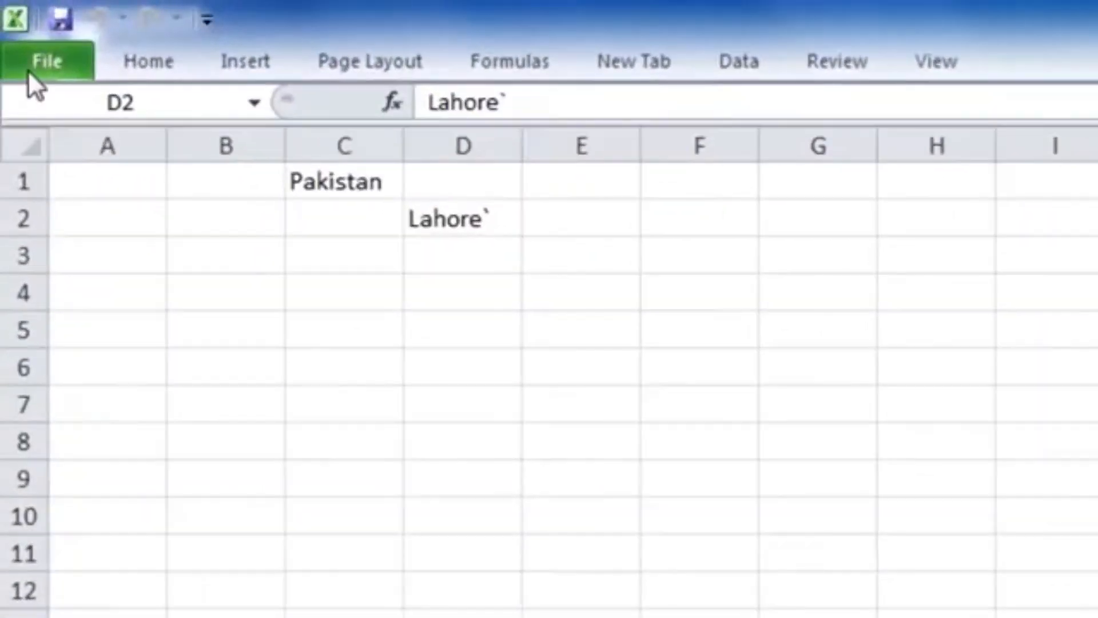
# - Review the file management pages: Info, Recent, New, Print, Save & Send and Help
pyautogui.click(51, 67)
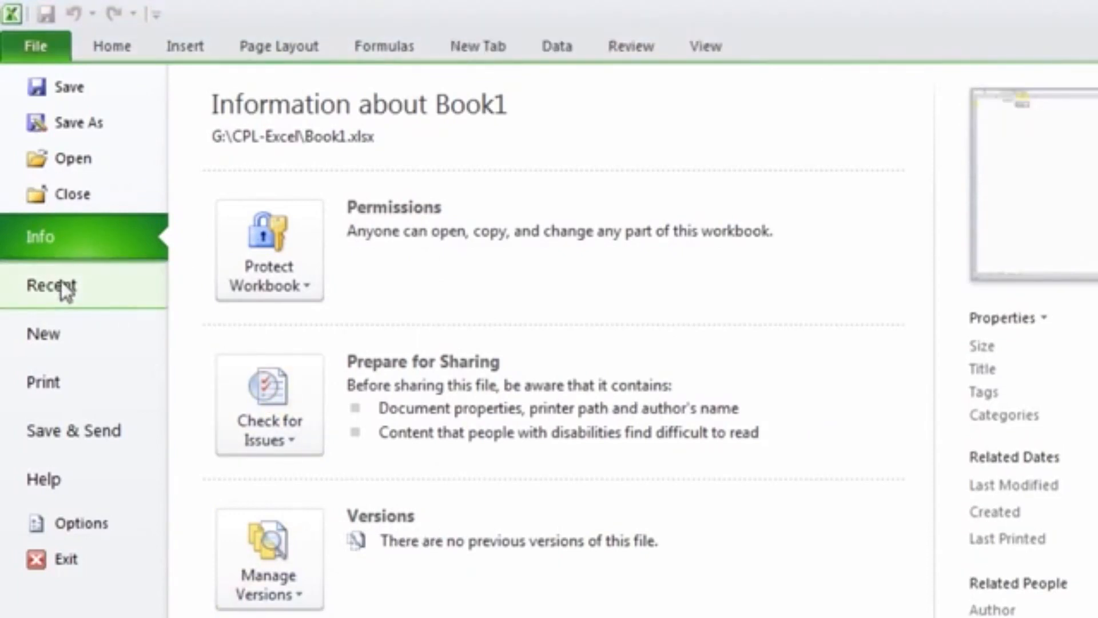
pyautogui.click(64, 289)
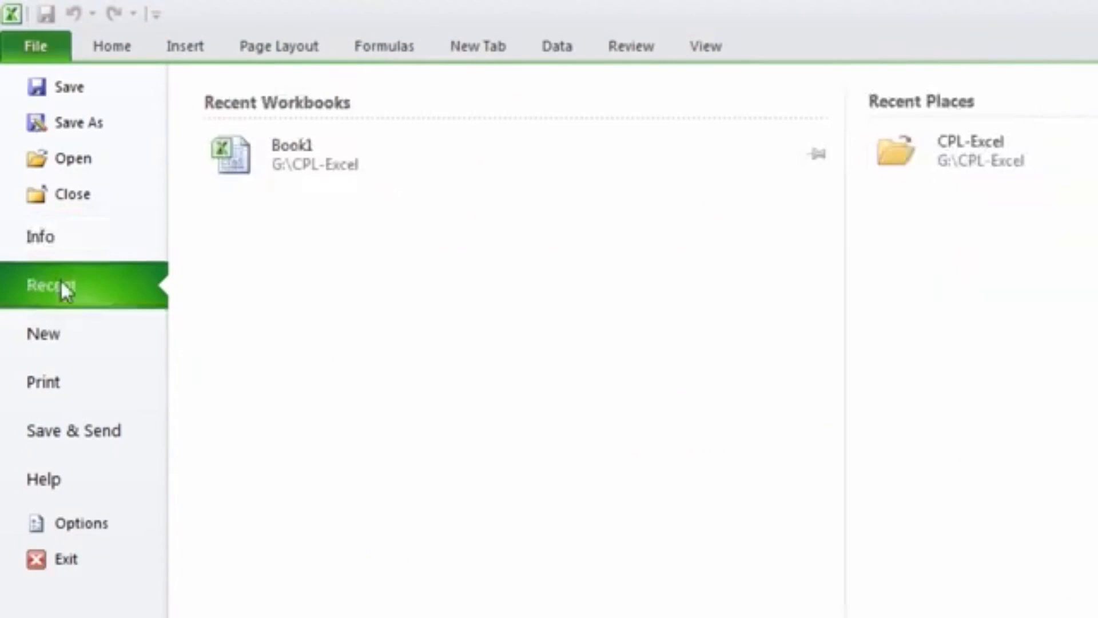
pyautogui.click(58, 339)
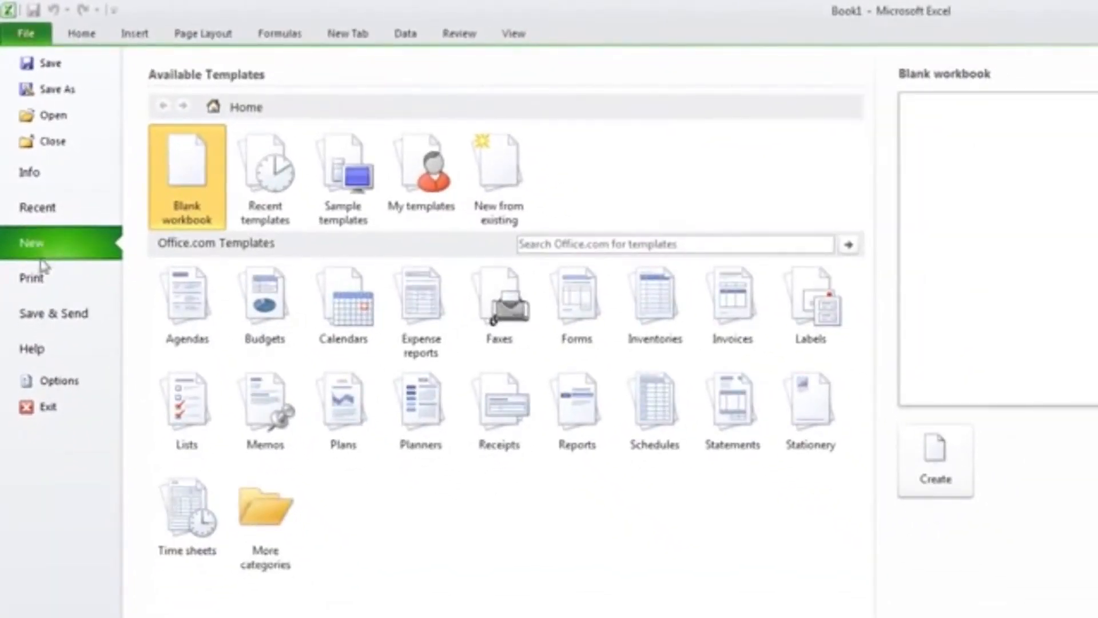
pyautogui.click(46, 278)
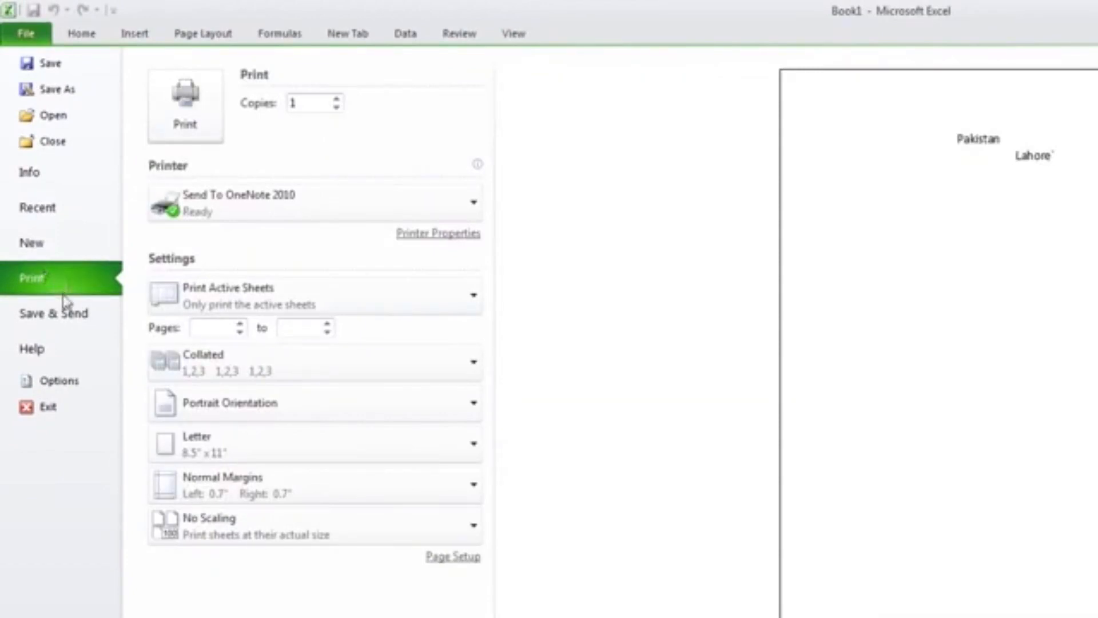
pyautogui.click(69, 321)
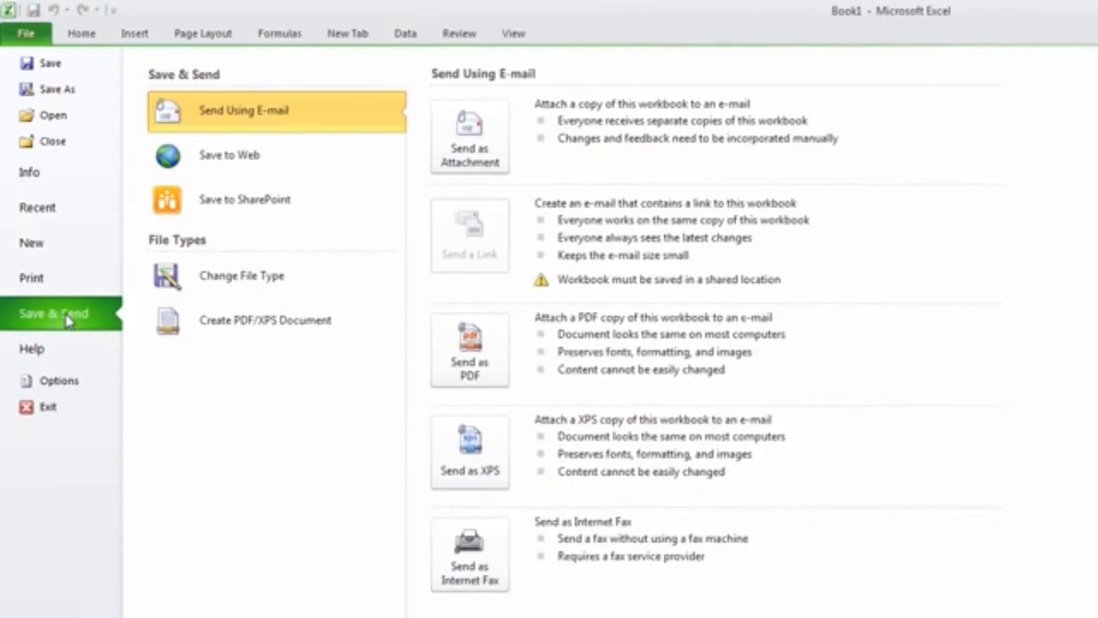
pyautogui.click(51, 349)
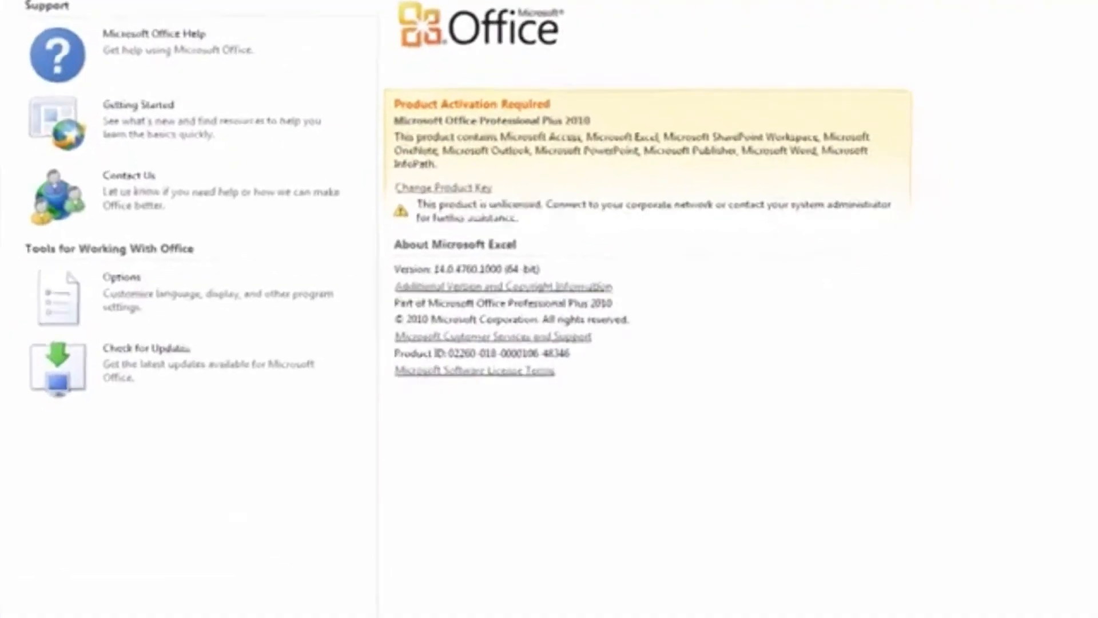
# - Look at the General settings in Excel Options, cancel without changes, and return to the workbook's Info page
pyautogui.click(1, 292)
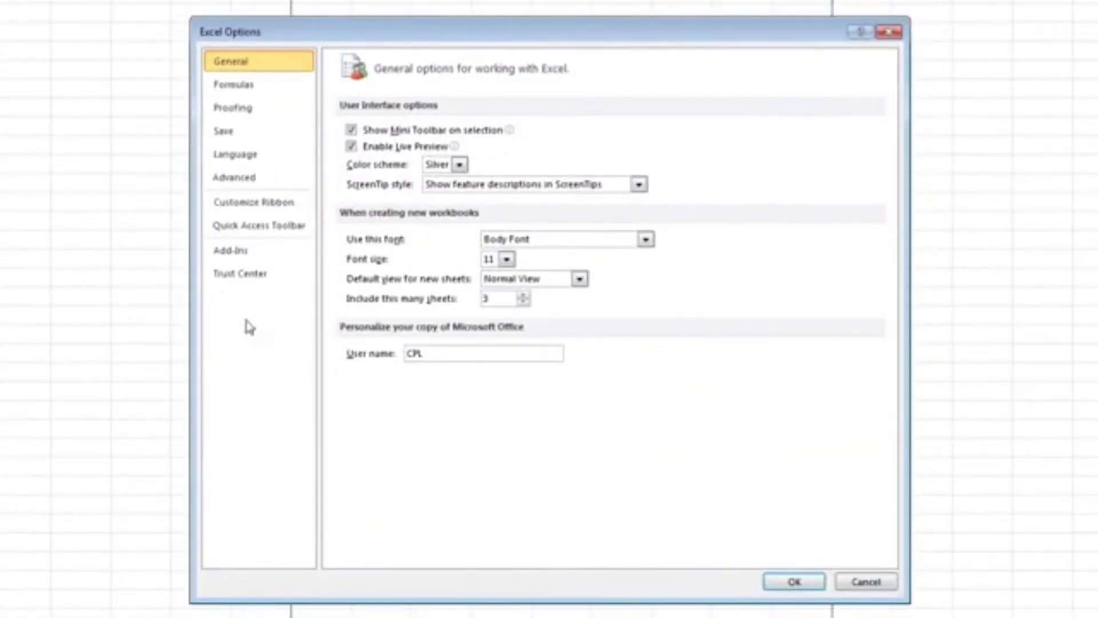
pyautogui.click(864, 581)
pyautogui.click(25, 33)
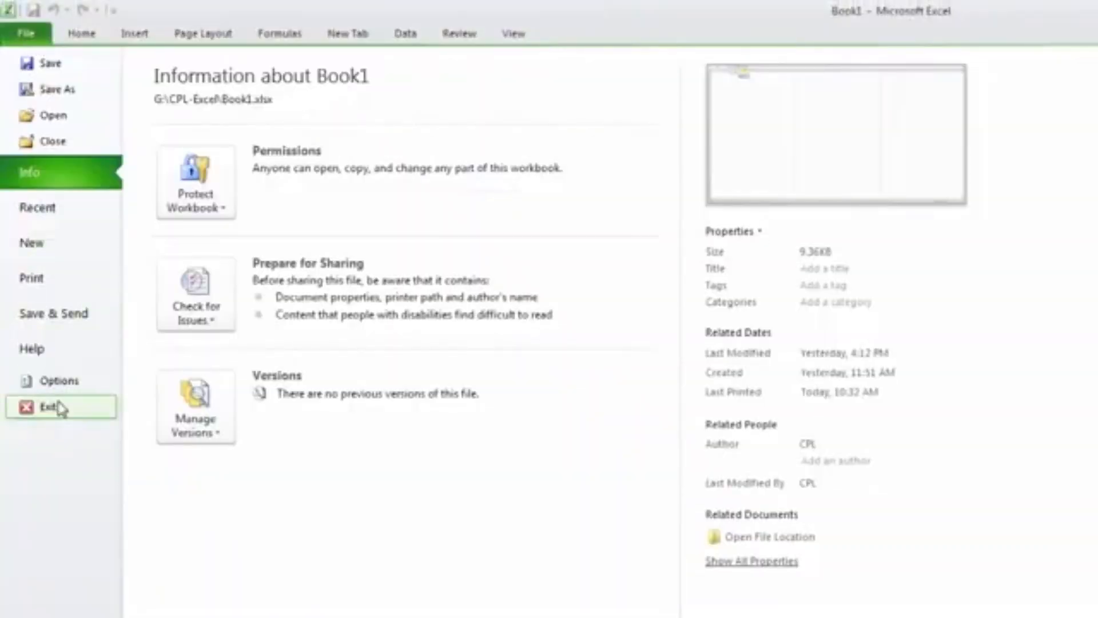
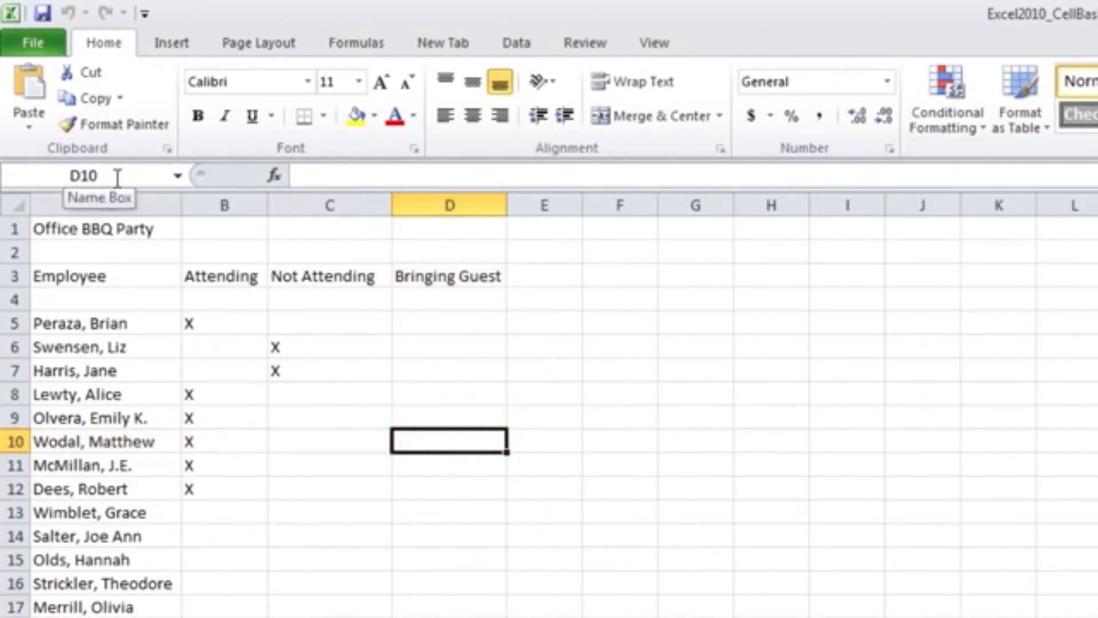
# - Select the Not Attending cells C5:C13, and select the range A1:A5 by entering its reference
pyautogui.click(318, 327)
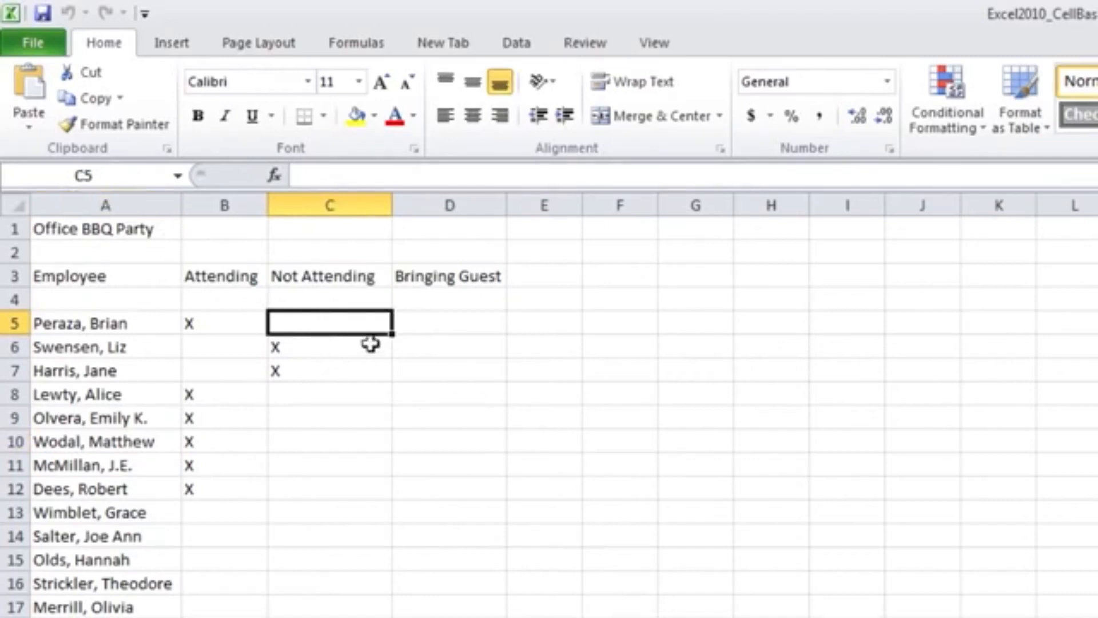
pyautogui.moveTo(363, 325); pyautogui.dragTo(365, 500)
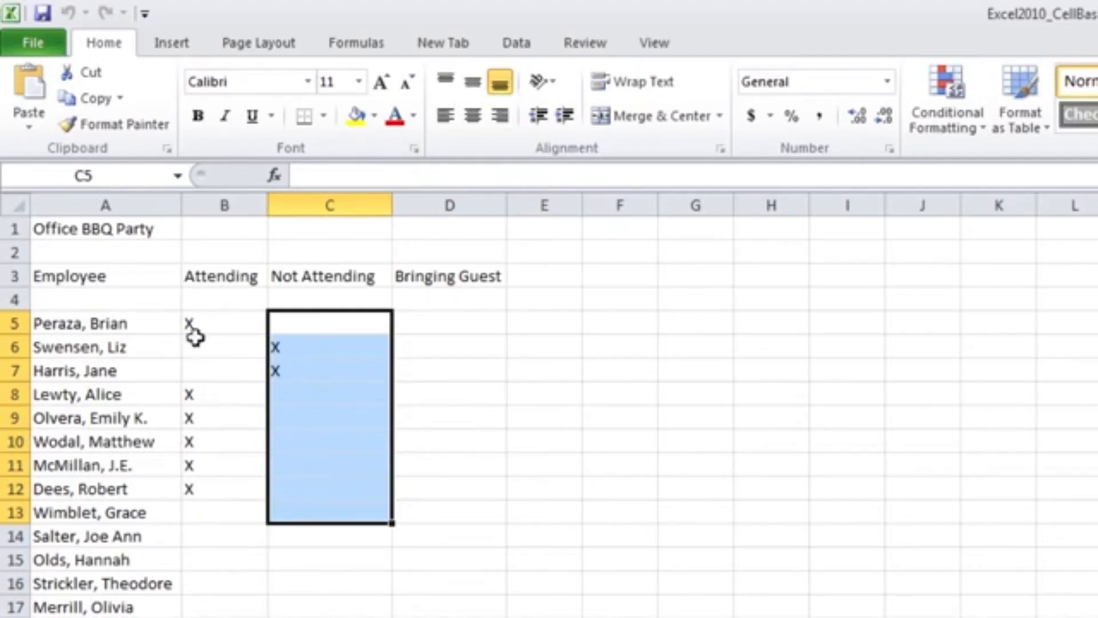
pyautogui.click(127, 183)
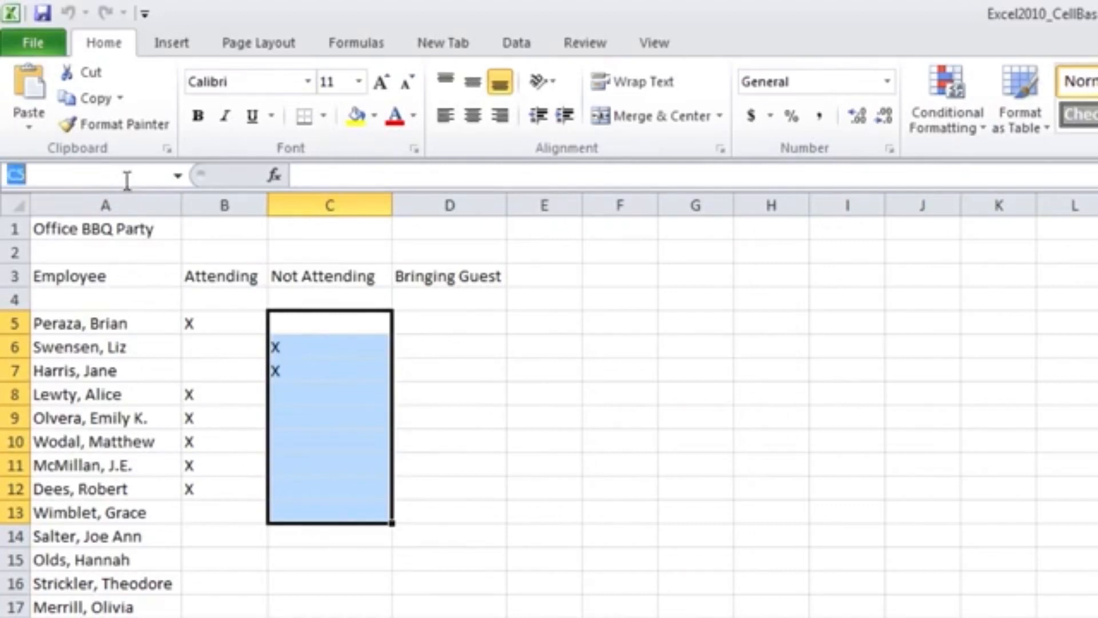
pyautogui.write('A1:A5')
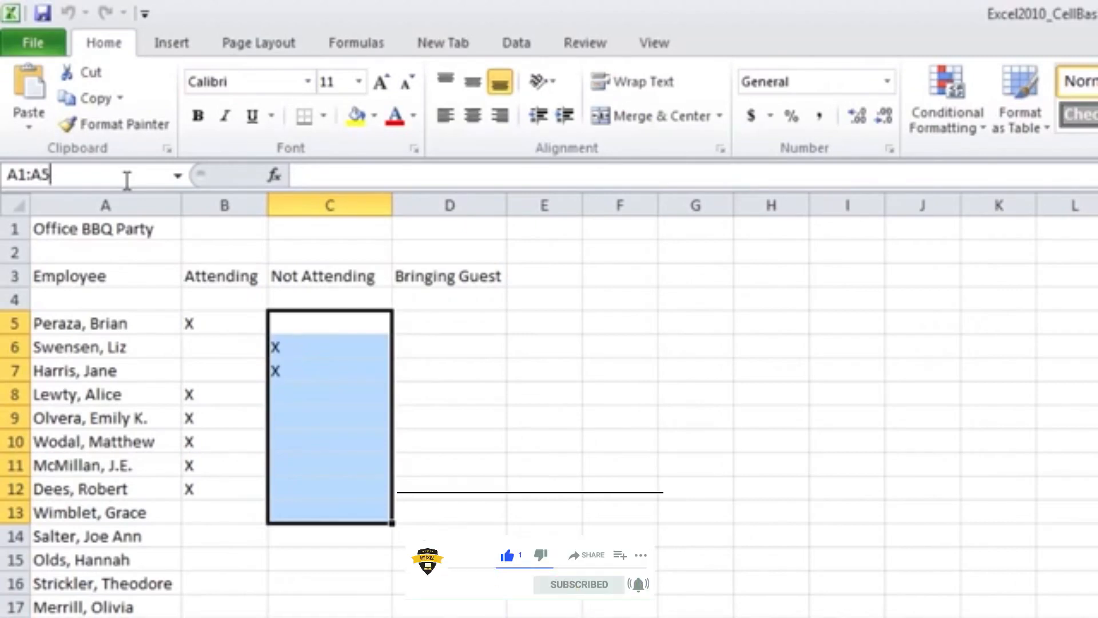
pyautogui.press('Return')
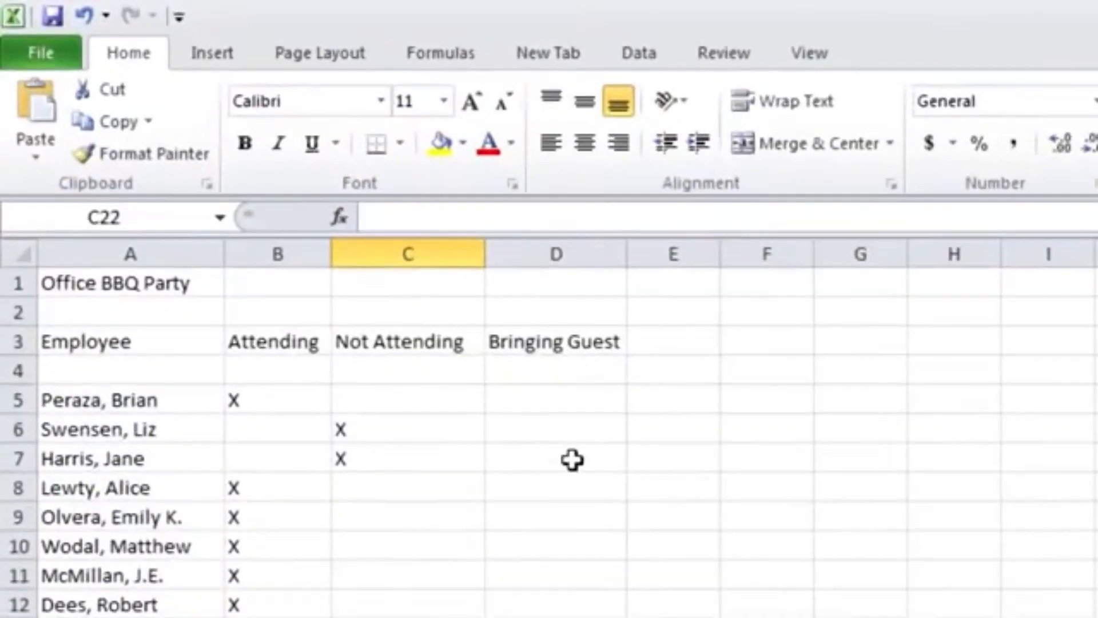
# - Select cells D7 and E9 in turn, and move the active cell three rows up and three columns right to H6
pyautogui.click(520, 414)
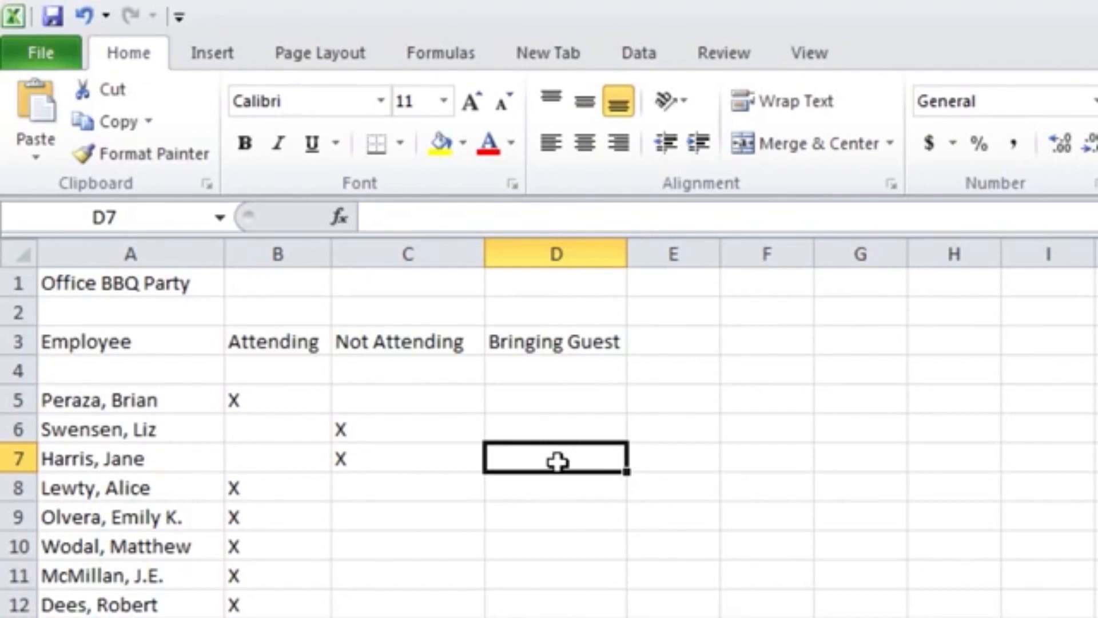
pyautogui.click(664, 525)
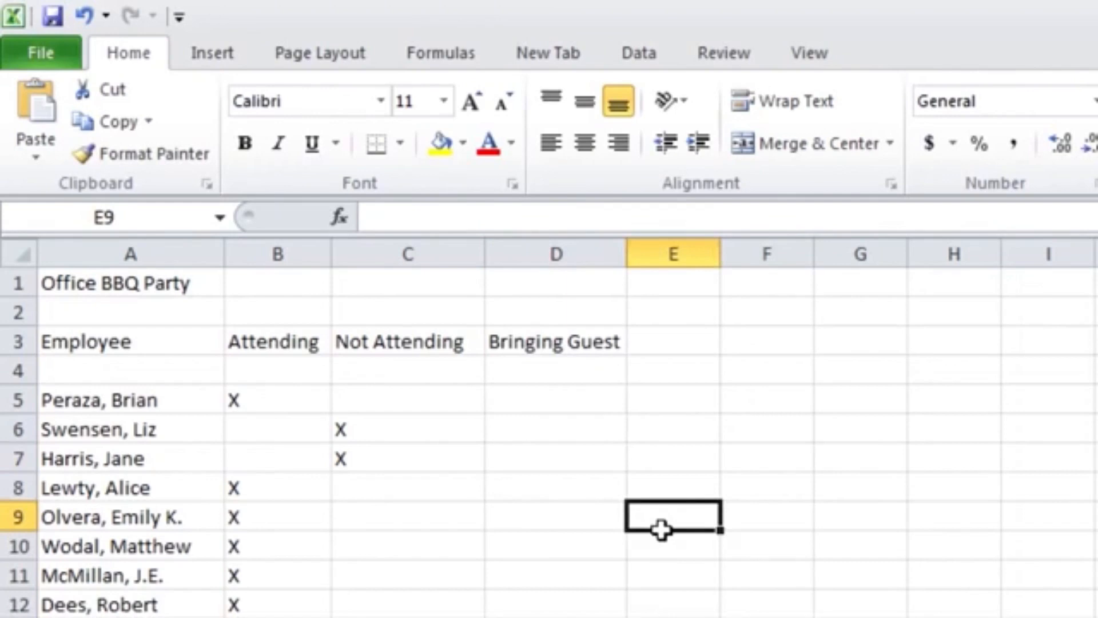
pyautogui.press('Up')
pyautogui.press('Up')
pyautogui.press('Up')
pyautogui.press('Right')
pyautogui.press('Right')
pyautogui.press('Right')
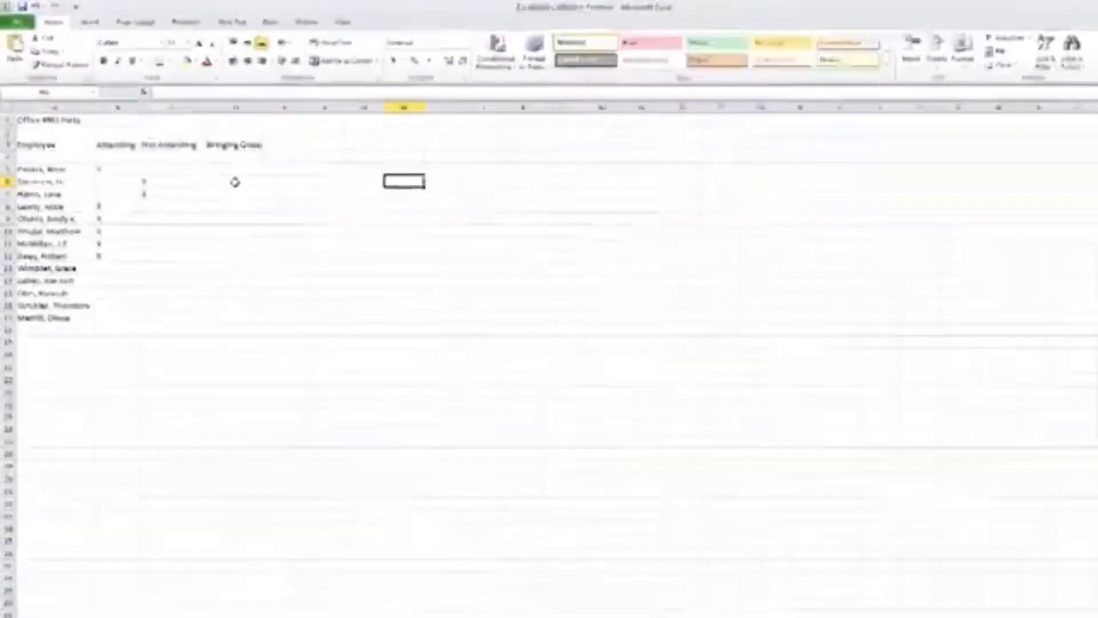
# - Select cell D6 and extend the selection to the range D6:E14
pyautogui.click(331, 258)
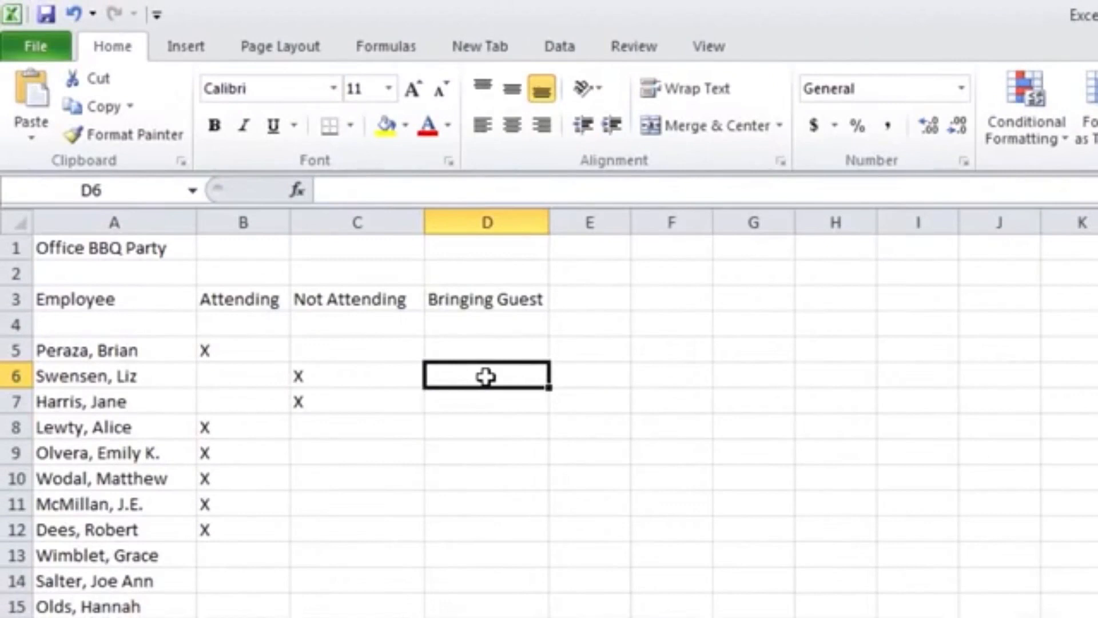
pyautogui.moveTo(495, 385); pyautogui.dragTo(570, 576)
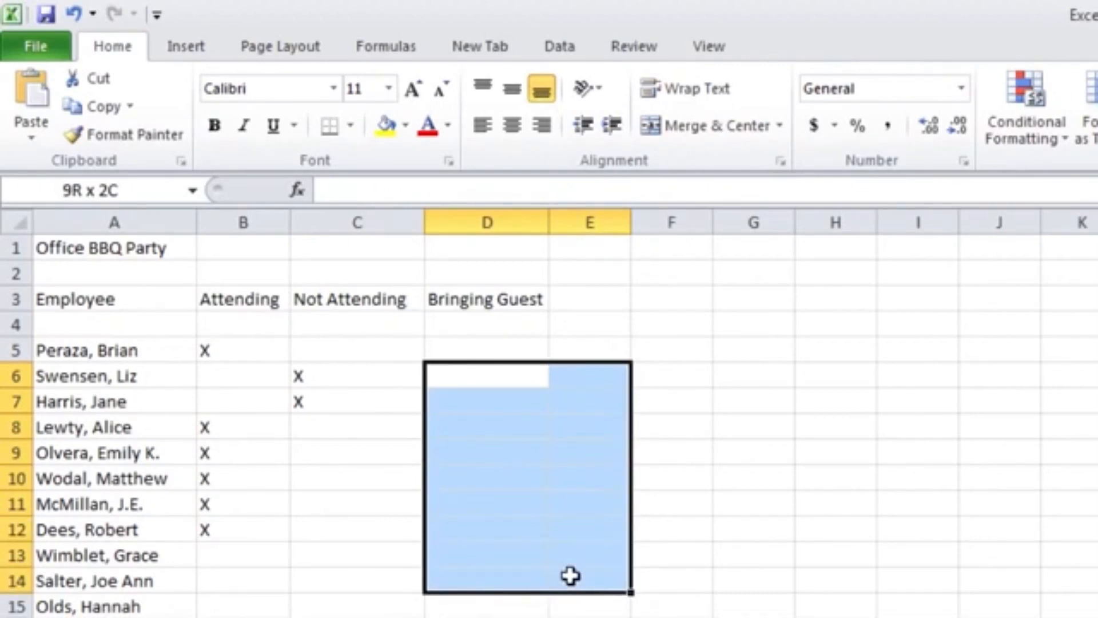
pyautogui.moveTo(570, 576); pyautogui.dragTo(570, 576)
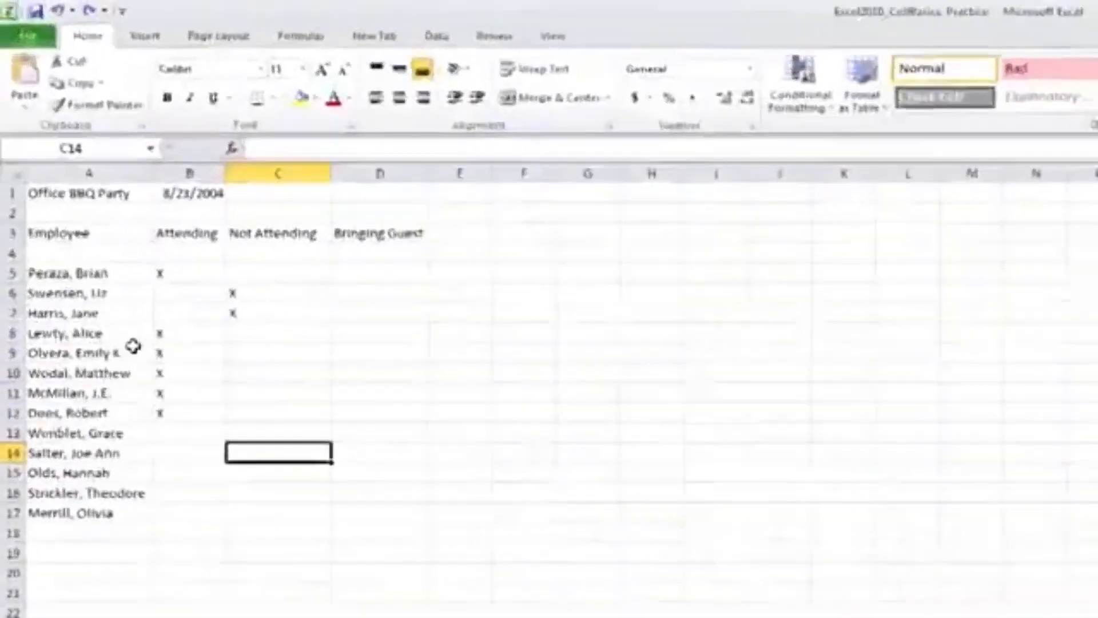
# - Examine the contents of individual employee, attendance mark, heading and date cells in the Office BBQ Party list
pyautogui.click(106, 324)
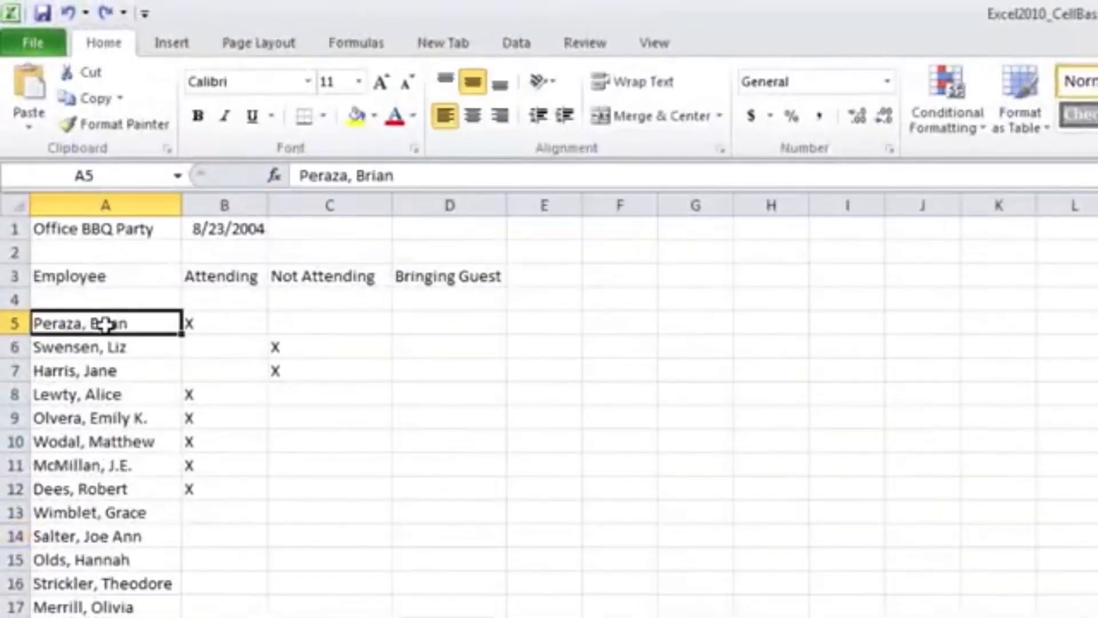
pyautogui.click(212, 324)
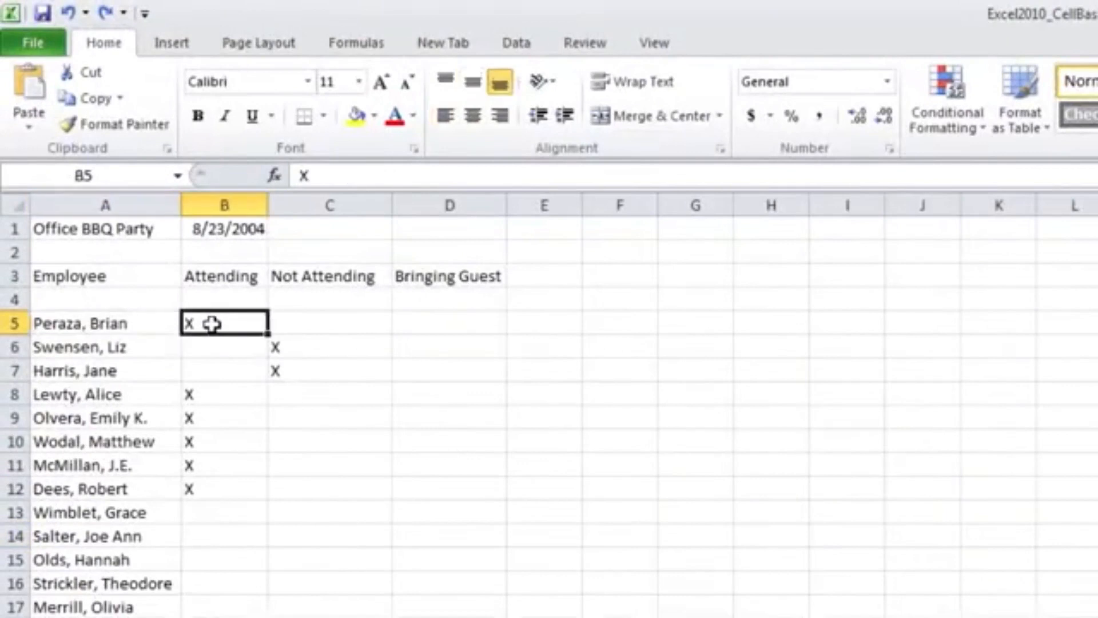
pyautogui.click(322, 278)
pyautogui.click(223, 228)
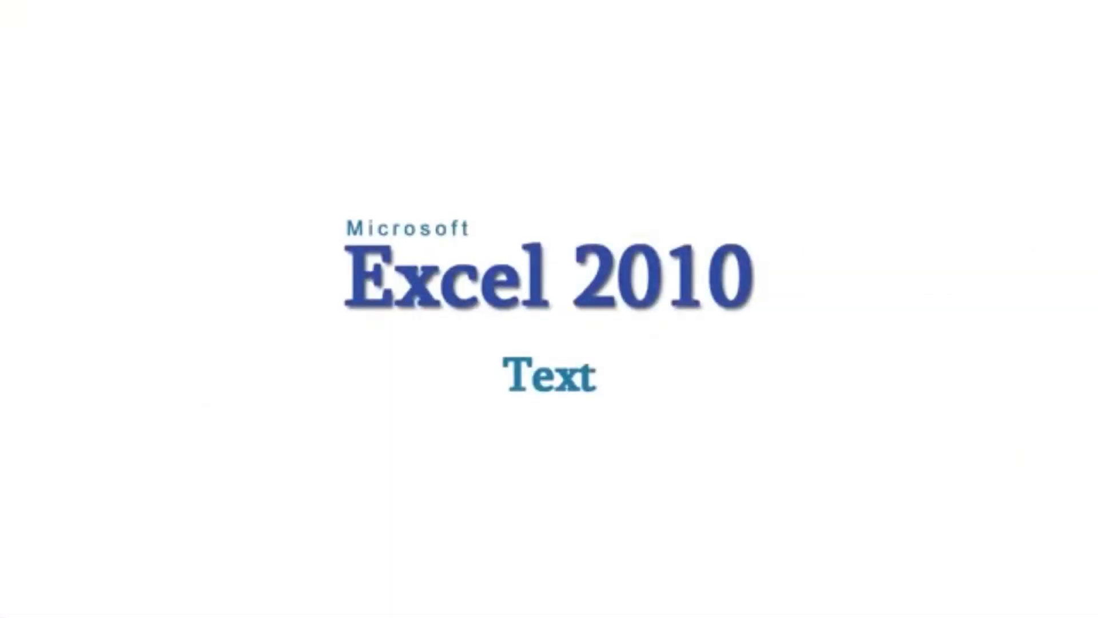
pyautogui.click(165, 405)
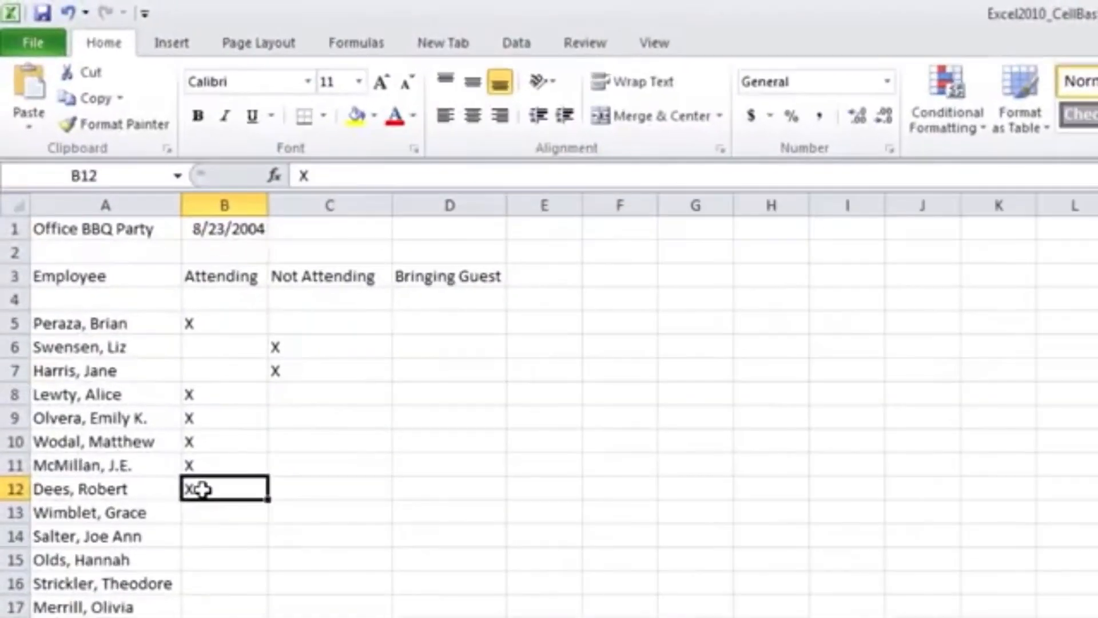
pyautogui.click(142, 446)
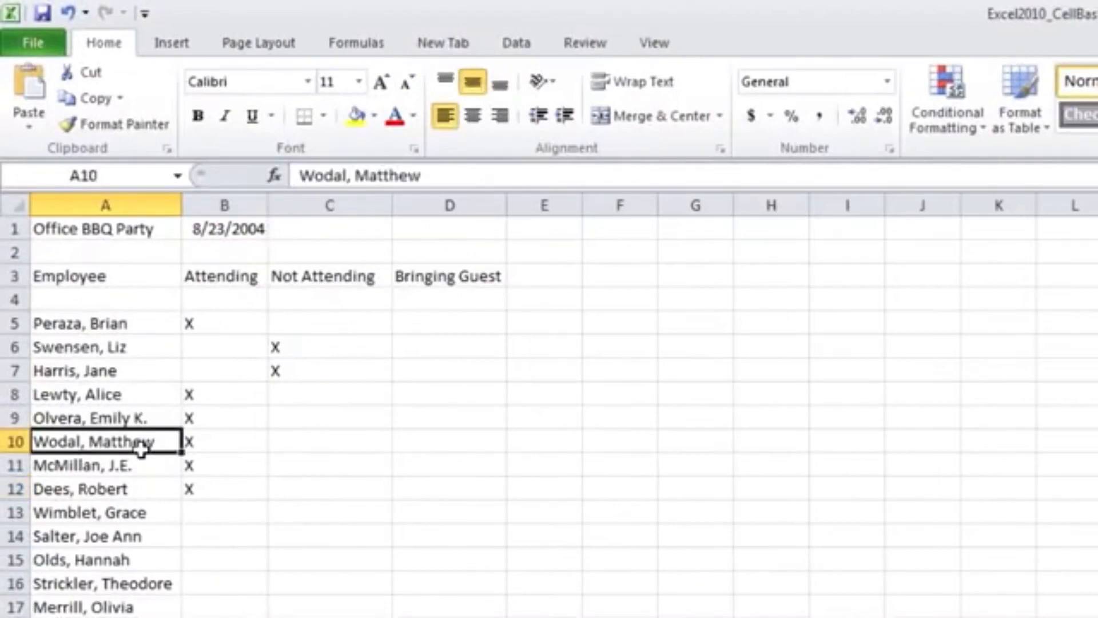
pyautogui.click(229, 228)
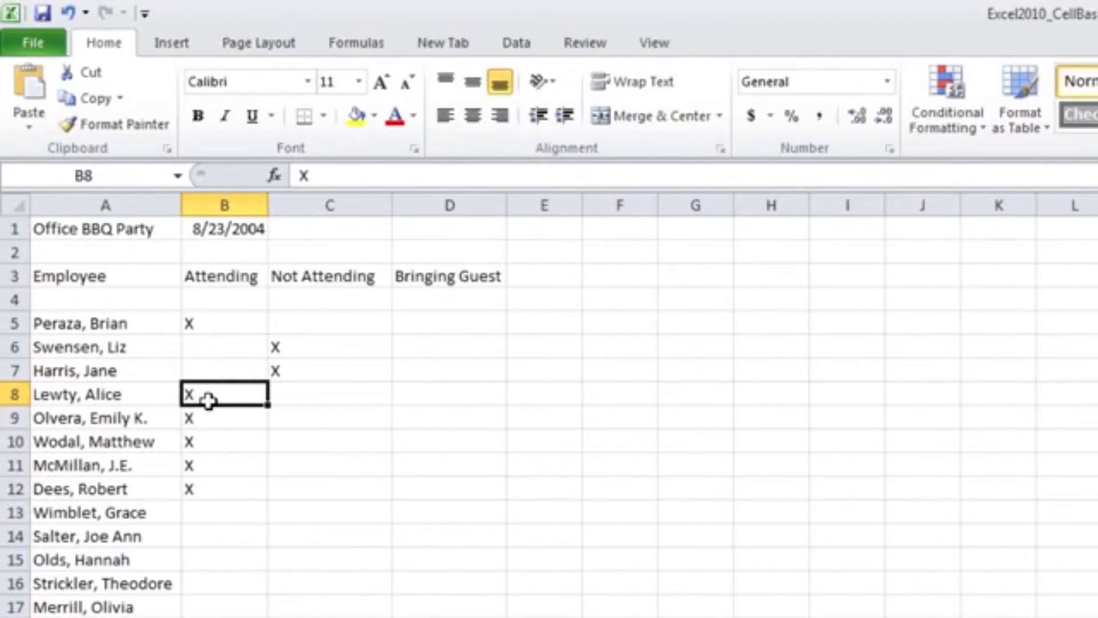
pyautogui.click(96, 437)
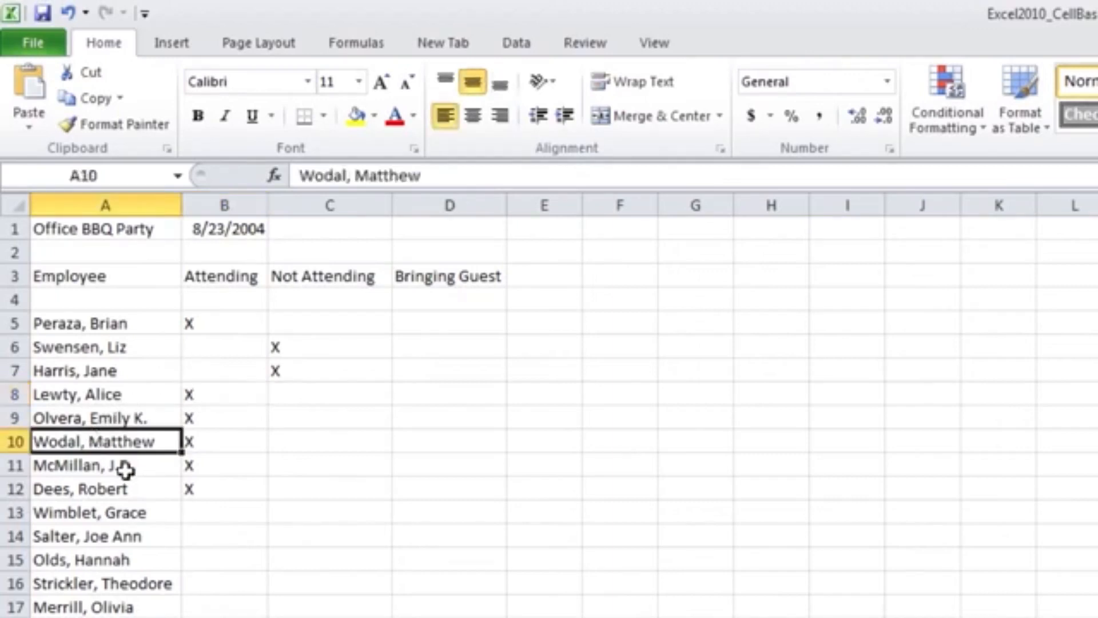
pyautogui.click(254, 230)
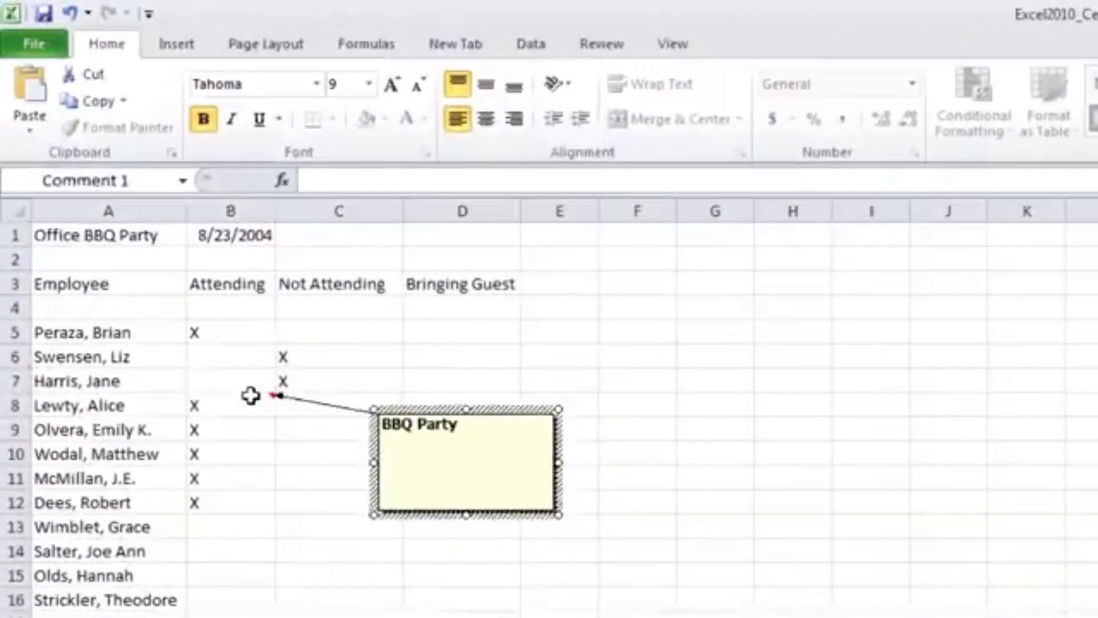
# - Finish the comment reading "BBQ Party" on cell B8 and display it
pyautogui.click(135, 209)
pyautogui.moveTo(145, 216)
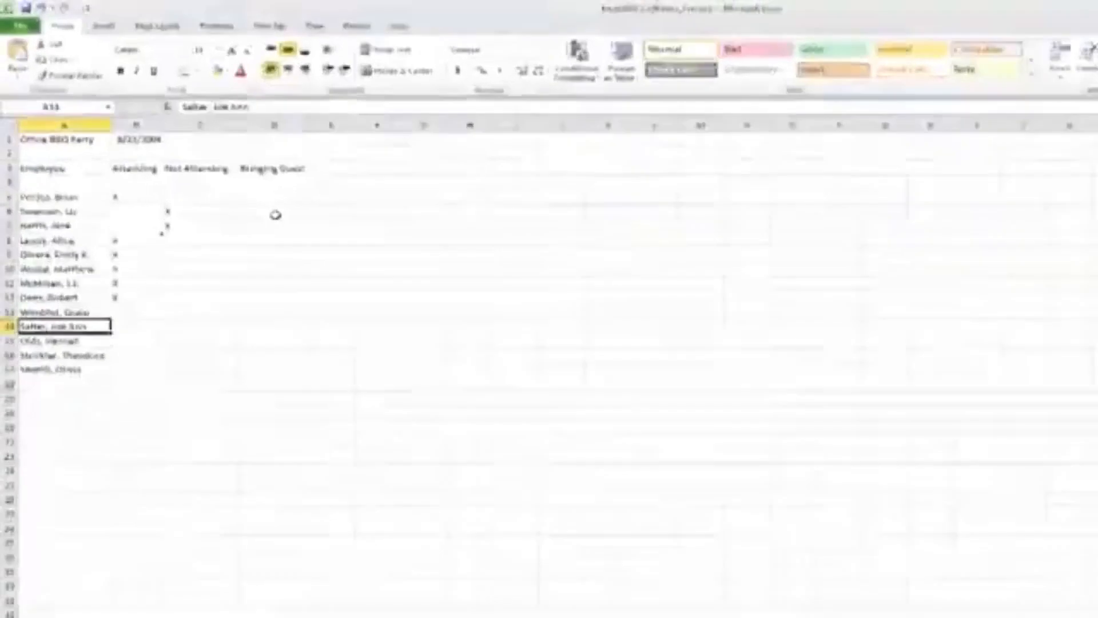
# - Enter 3 in cell D6 under Bringing Guest, and replace that value with 15
pyautogui.click(277, 214)
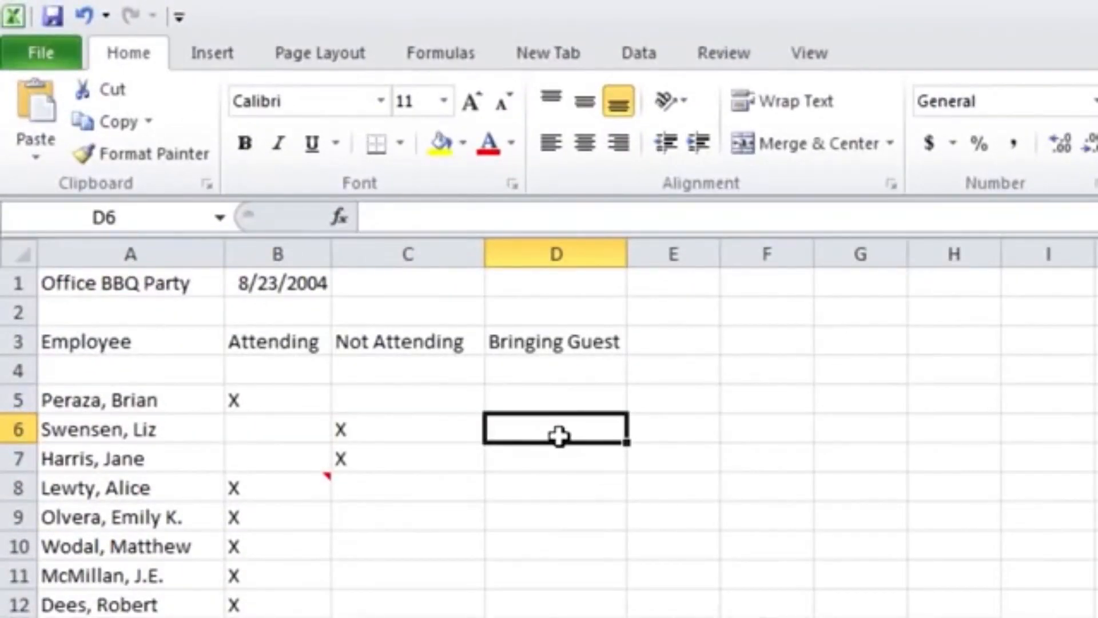
pyautogui.write('3')
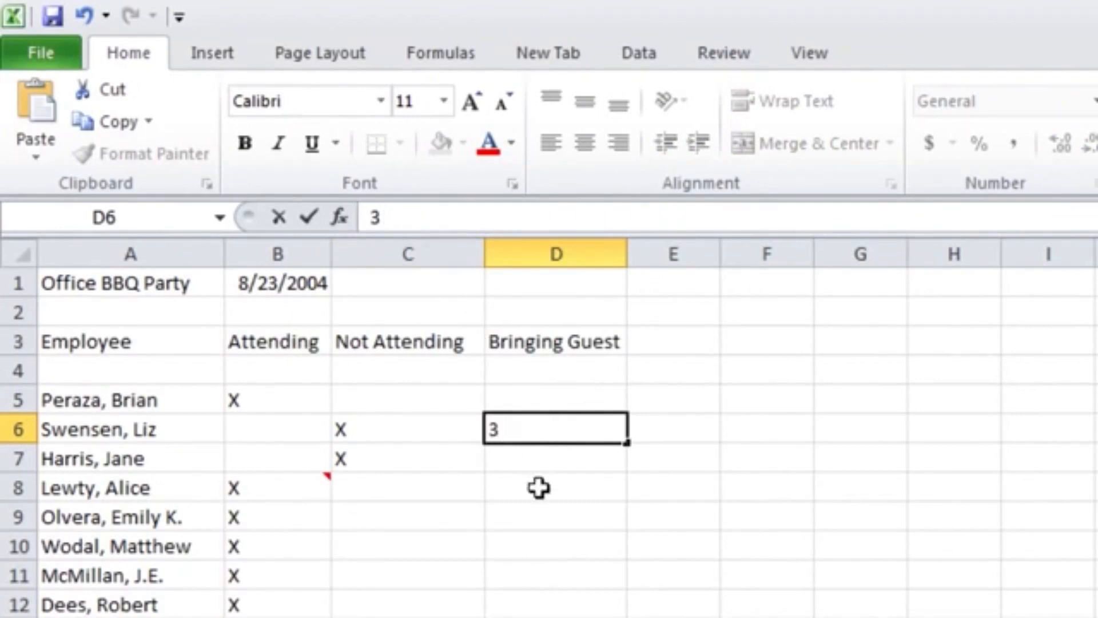
pyautogui.click(527, 457)
pyautogui.click(527, 428)
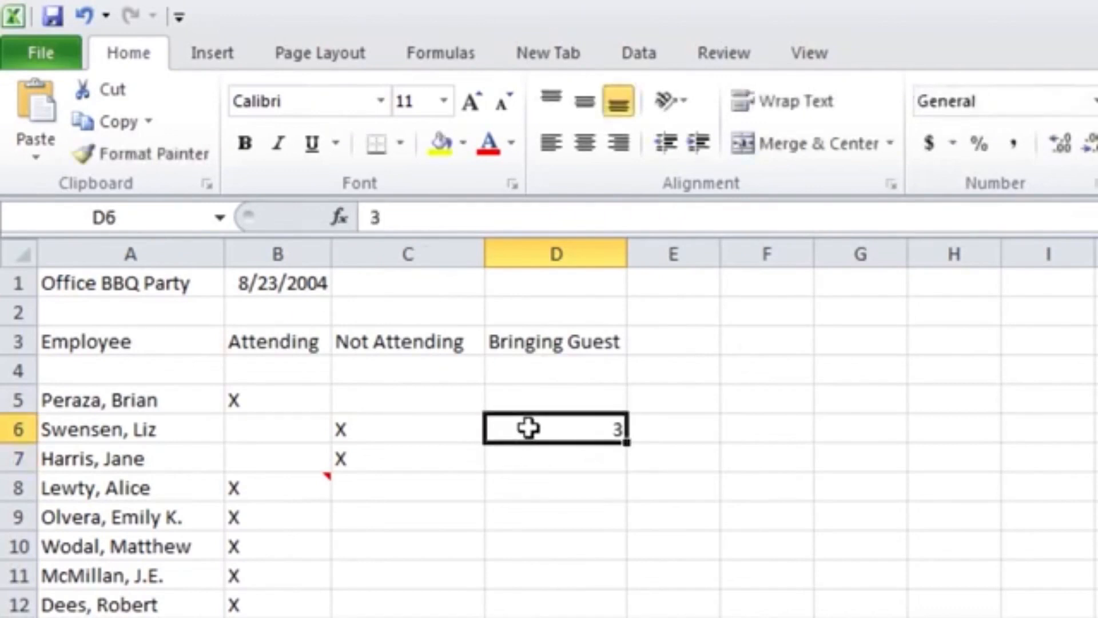
pyautogui.moveTo(410, 215); pyautogui.dragTo(366, 216)
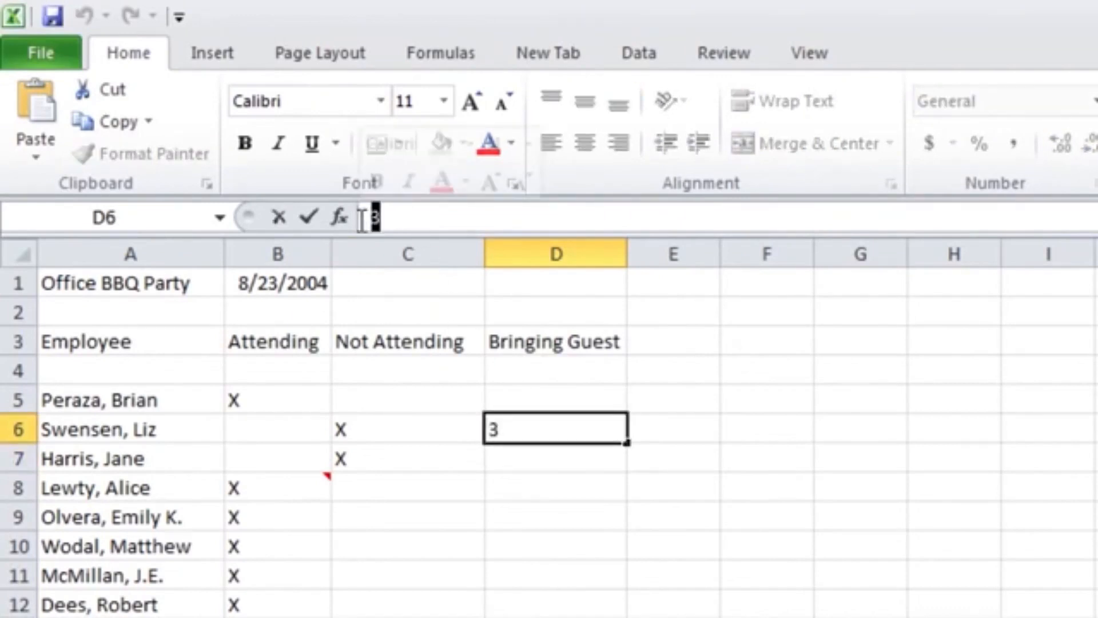
pyautogui.write('15')
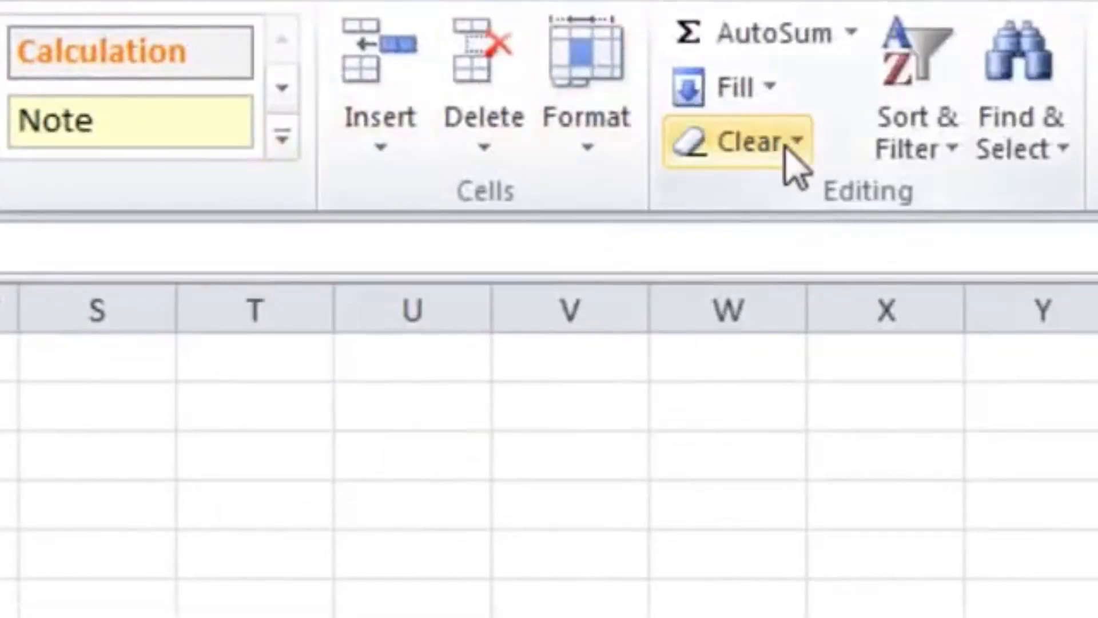
# - Clear the contents of cell A13 and delete the value in cell D6
pyautogui.click(793, 141)
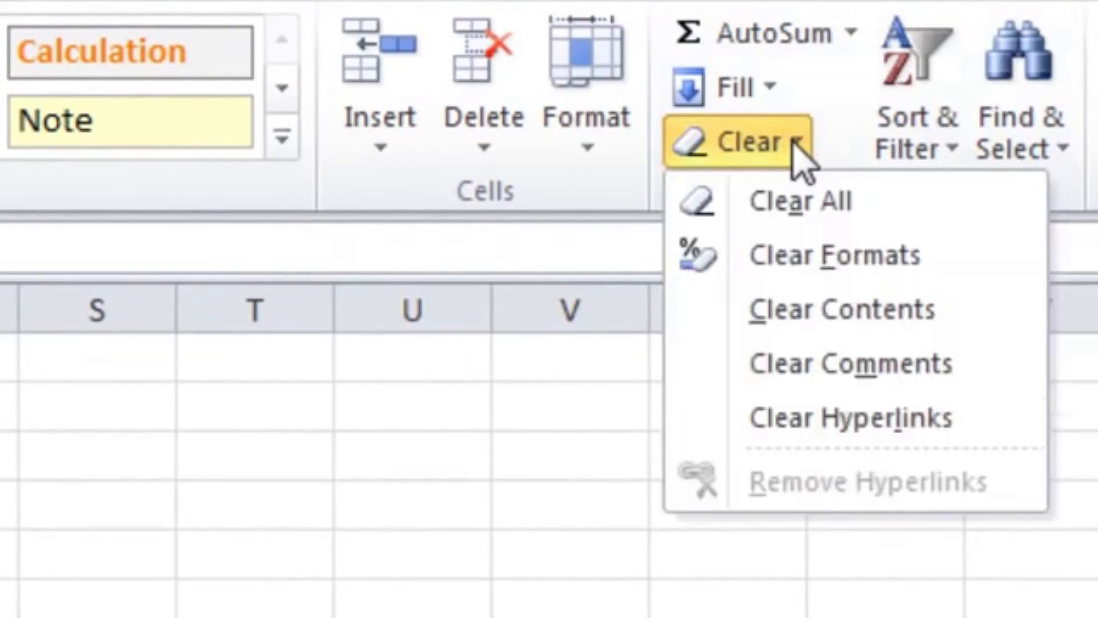
pyautogui.click(858, 314)
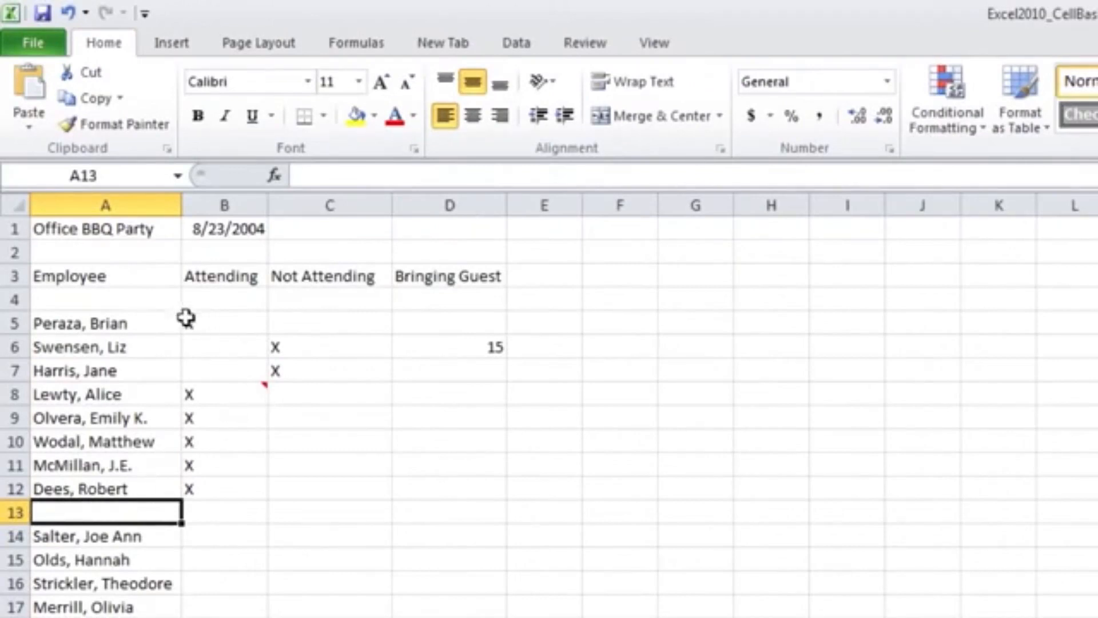
pyautogui.click(489, 349)
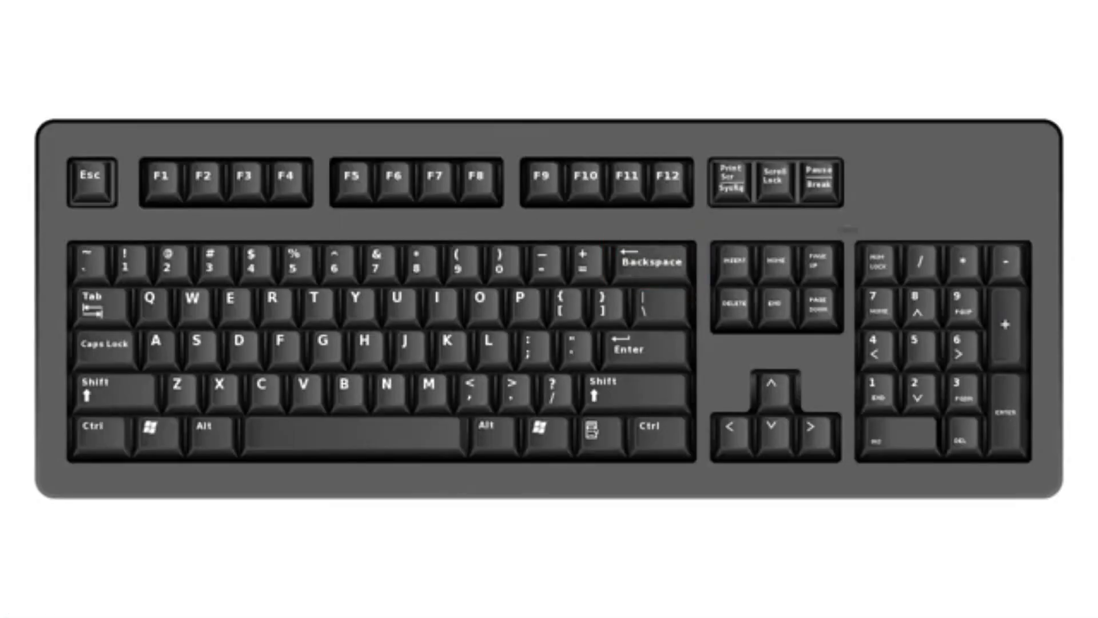
pyautogui.press('BackSpace')
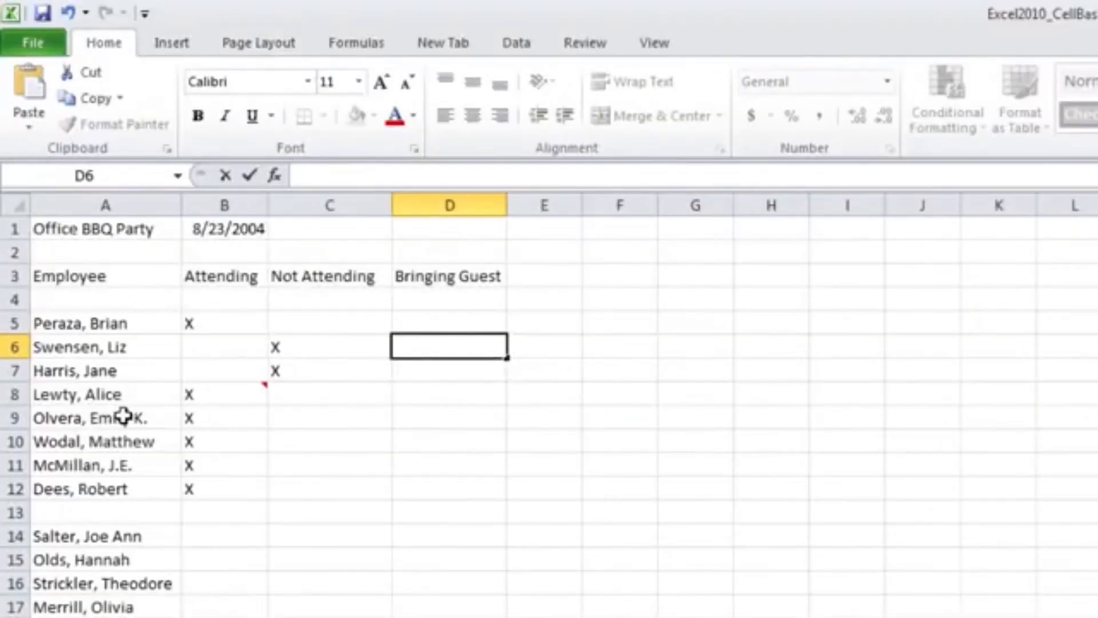
# - Select the employee and attendance cells A9:B11, and select the heading cells B3:D3
pyautogui.moveTo(124, 417); pyautogui.dragTo(208, 457)
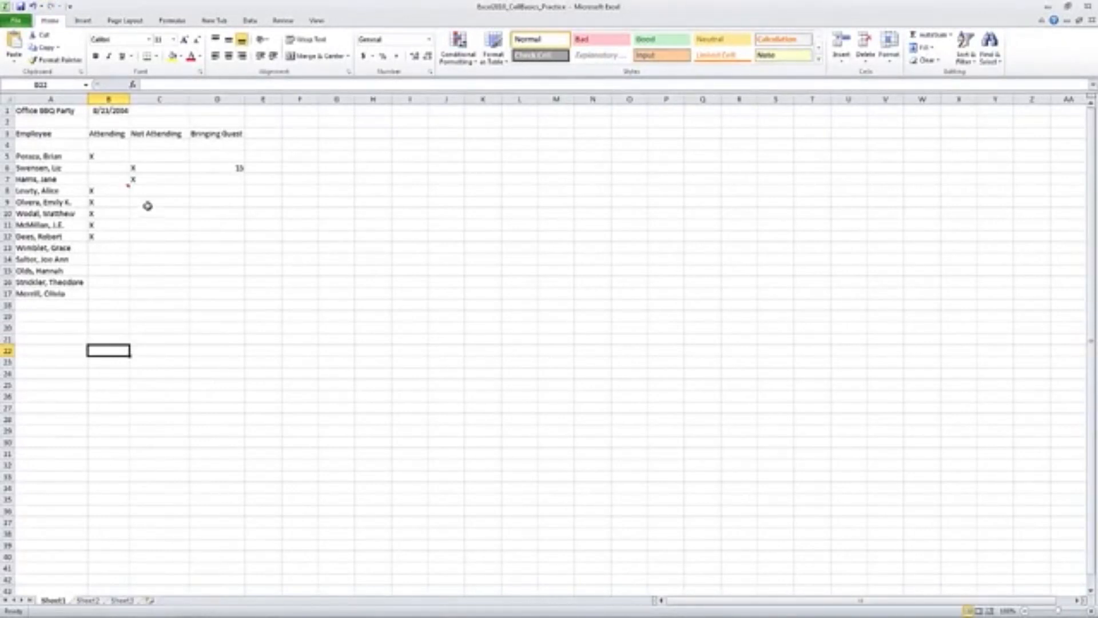
pyautogui.moveTo(129, 181); pyautogui.dragTo(325, 181)
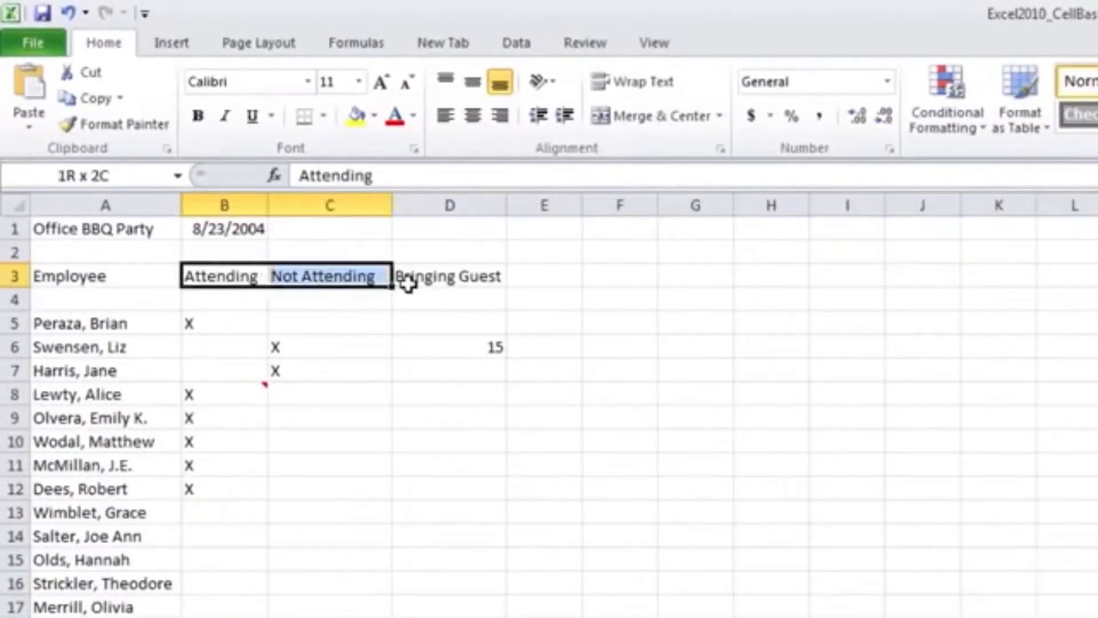
pyautogui.moveTo(483, 272); pyautogui.dragTo(488, 269)
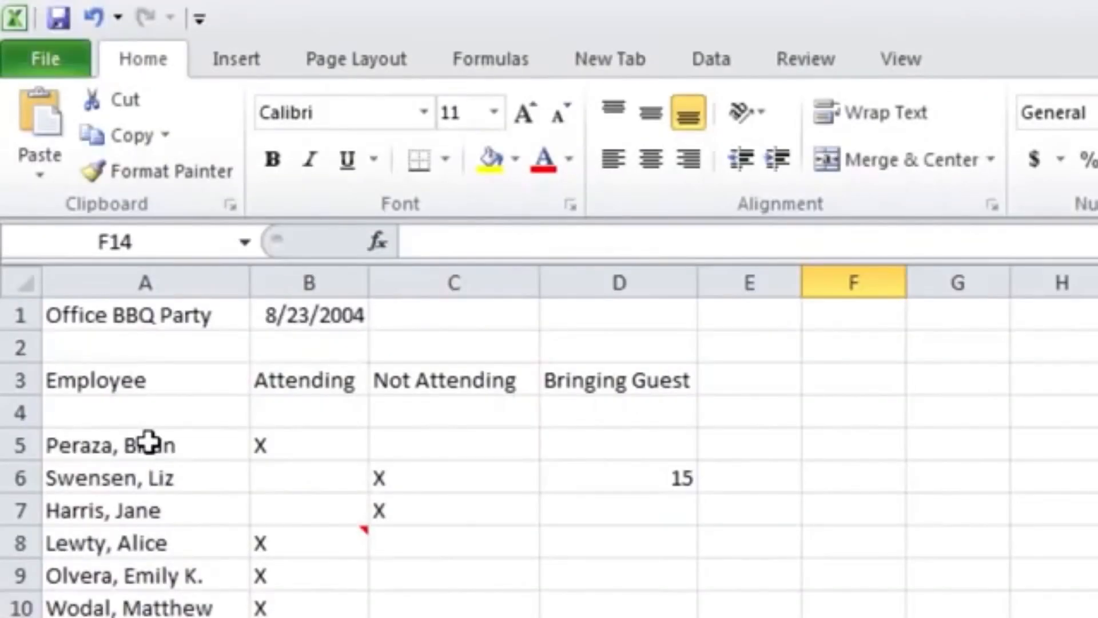
# - Copy the employee and attendance range A5:C7 and paste it starting at cell C15
pyautogui.moveTo(148, 442); pyautogui.dragTo(417, 502)
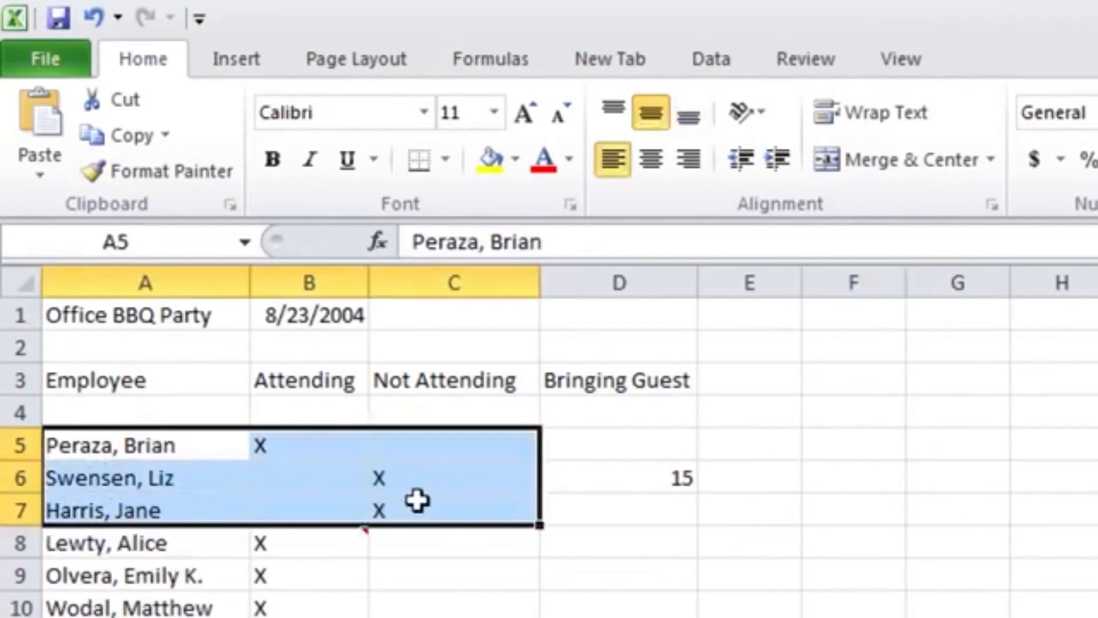
pyautogui.click(139, 135)
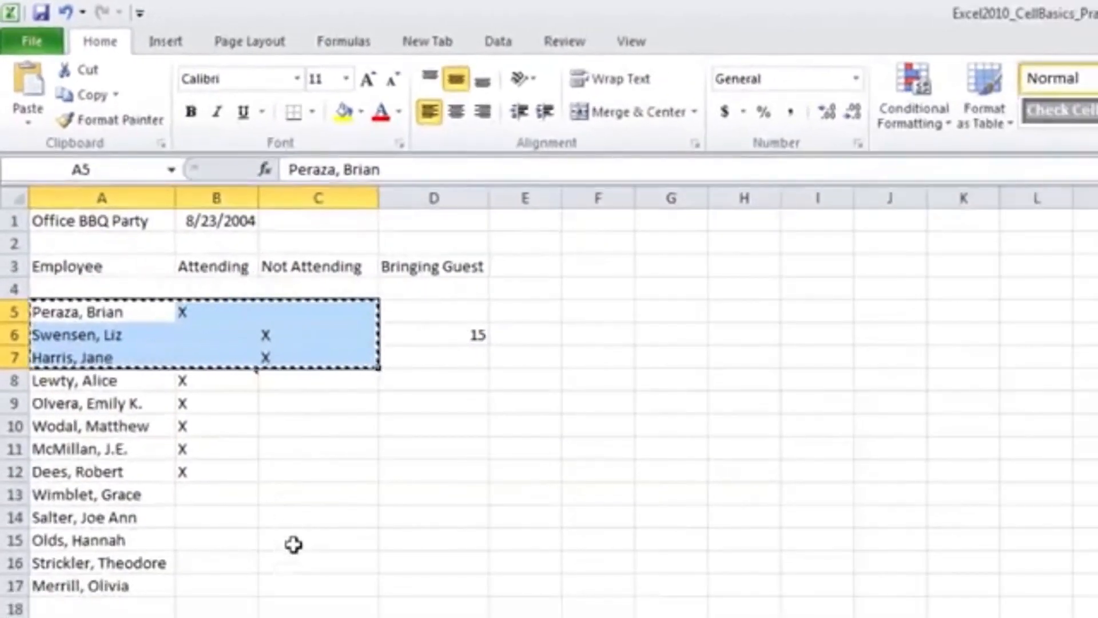
pyautogui.click(294, 542)
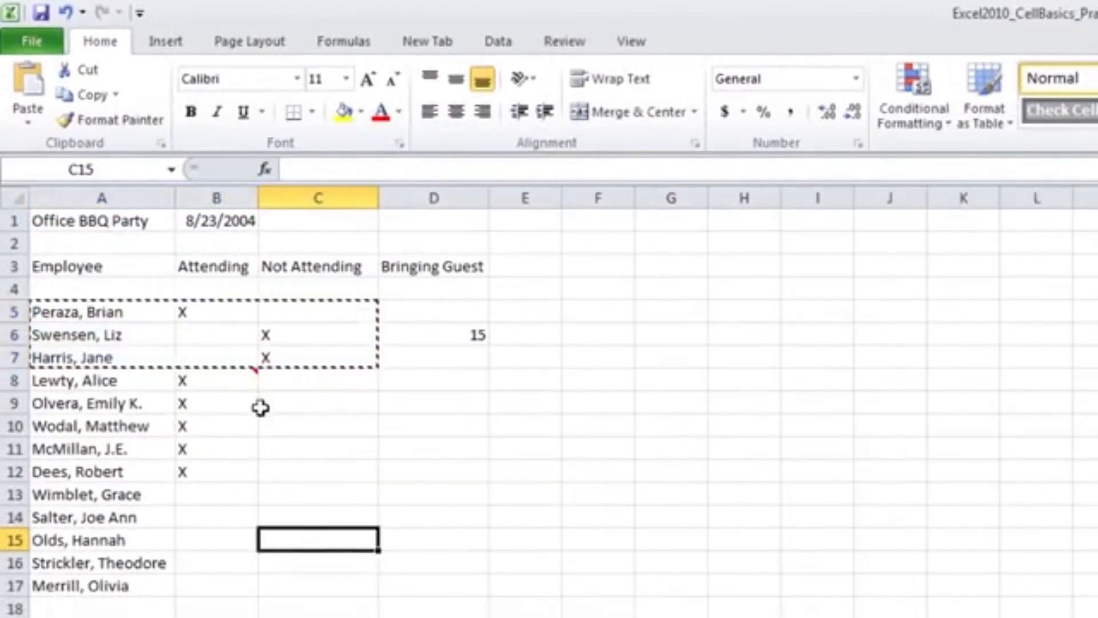
pyautogui.click(28, 108)
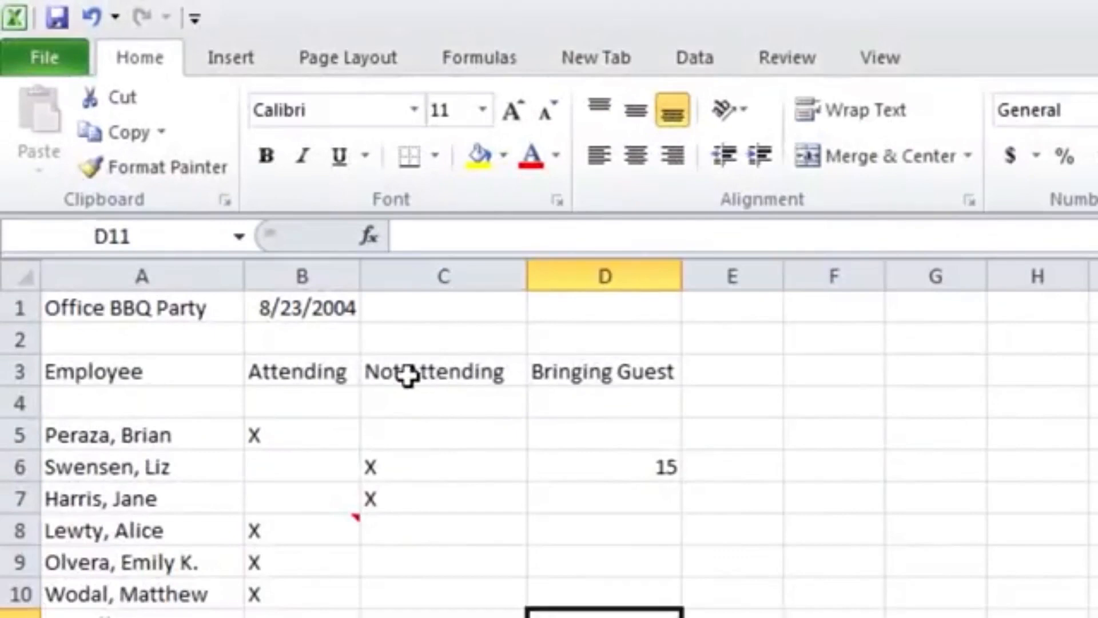
# - Cut the heading cells B3:D3 and paste them starting at cell E3
pyautogui.click(263, 373)
pyautogui.hotkey('shift', 'Right')
pyautogui.hotkey('shift', 'Right')
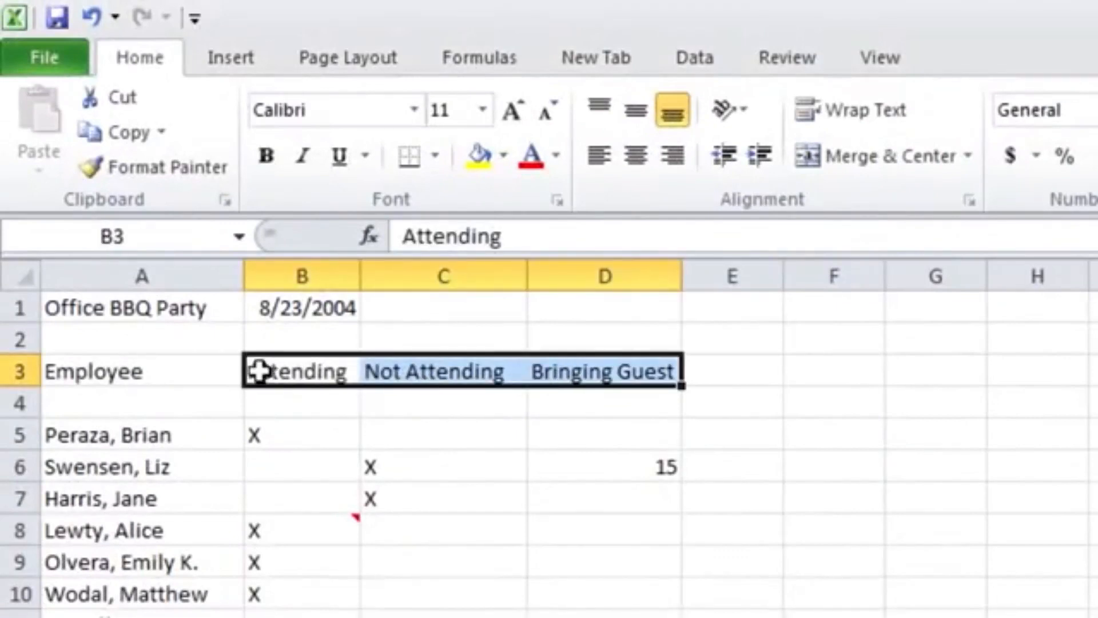
pyautogui.click(112, 98)
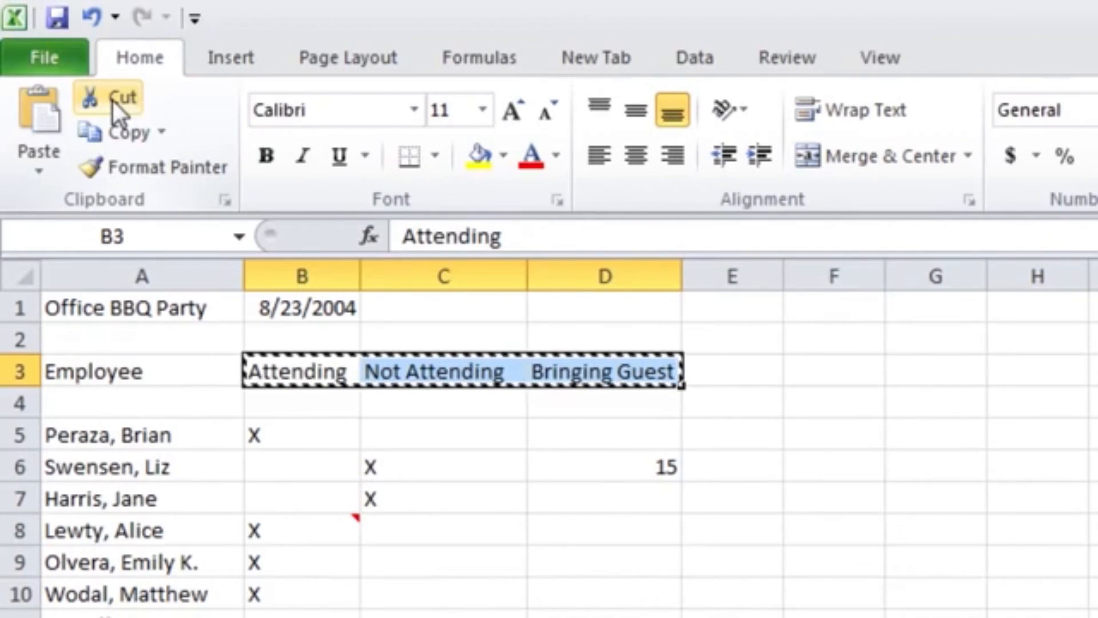
pyautogui.click(738, 371)
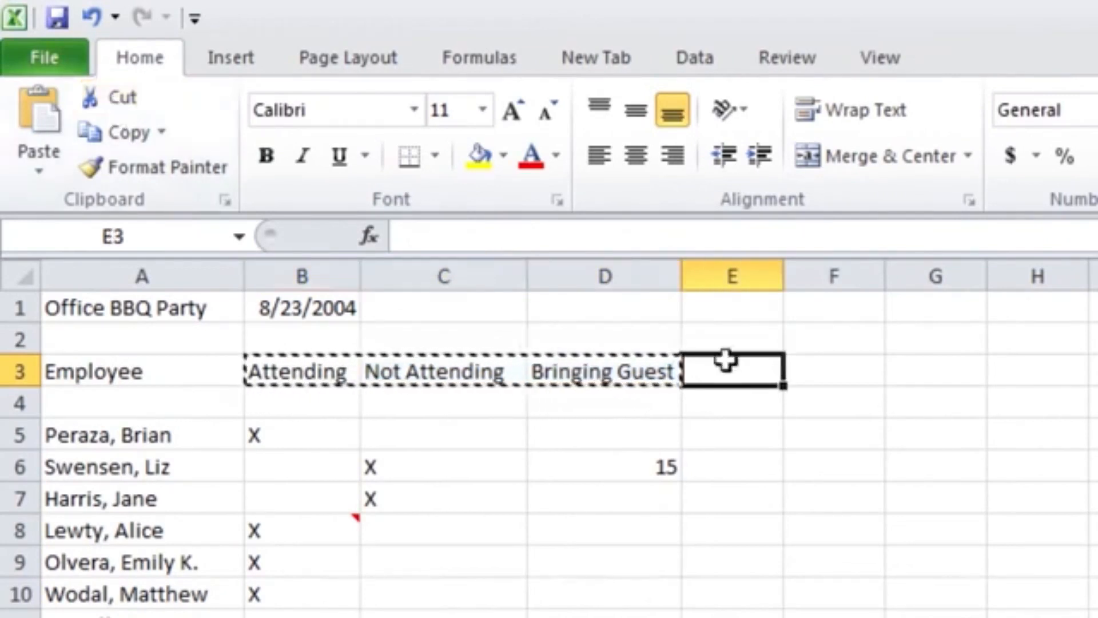
pyautogui.click(41, 149)
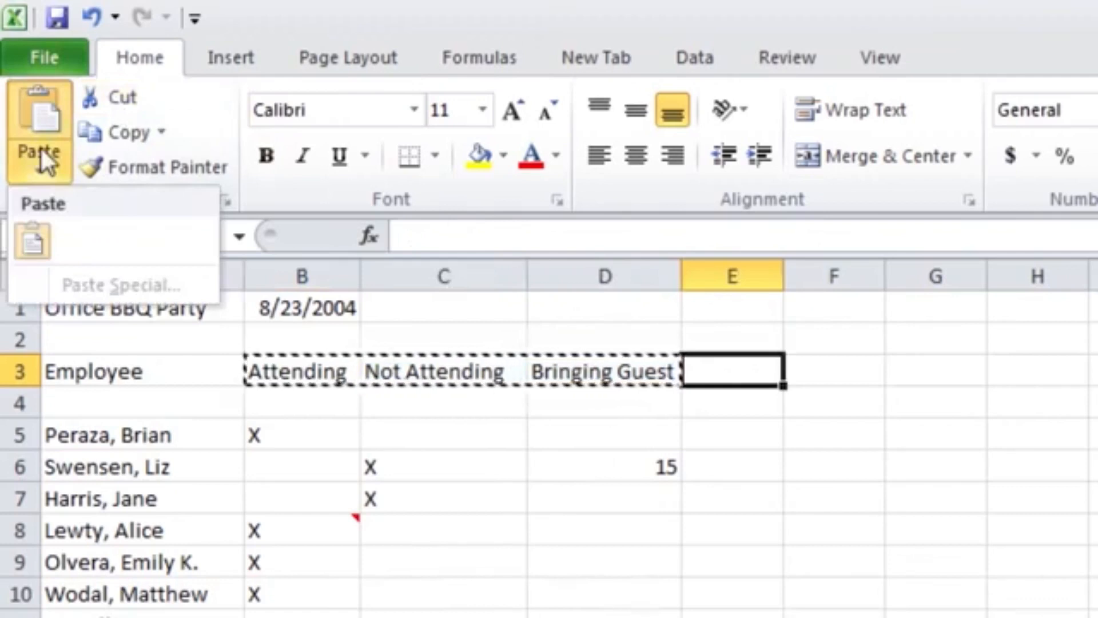
pyautogui.click(44, 121)
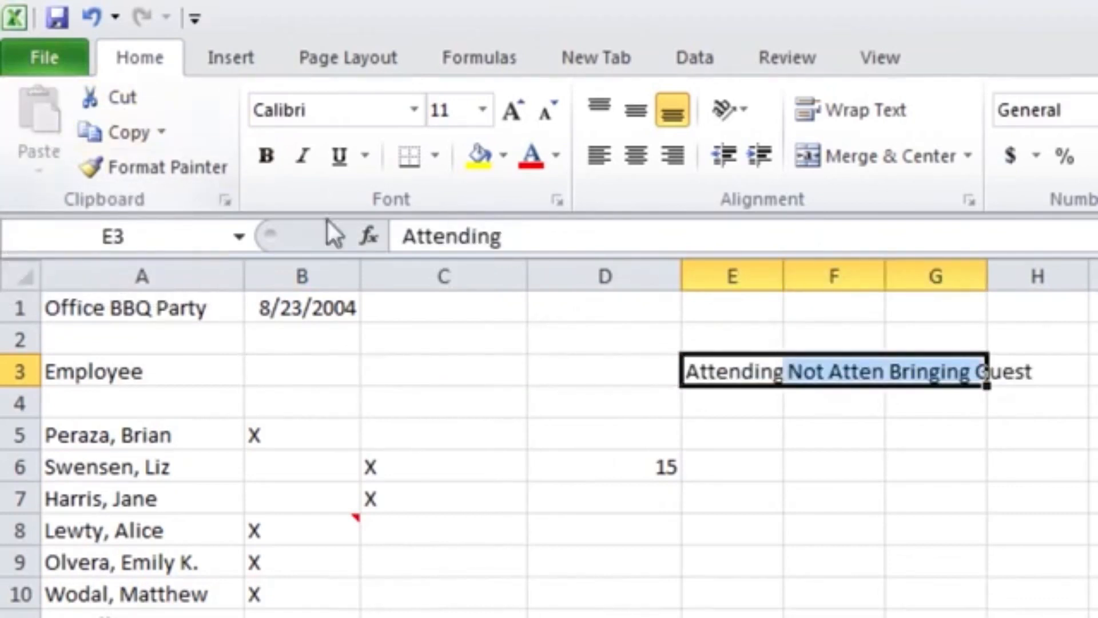
pyautogui.click(952, 377)
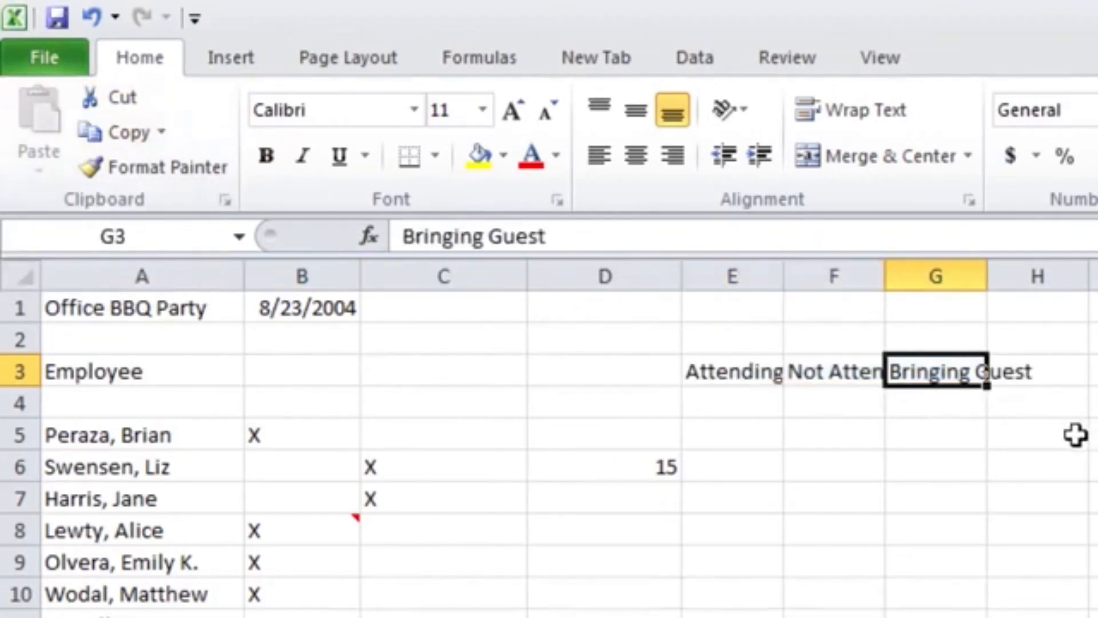
pyautogui.click(947, 418)
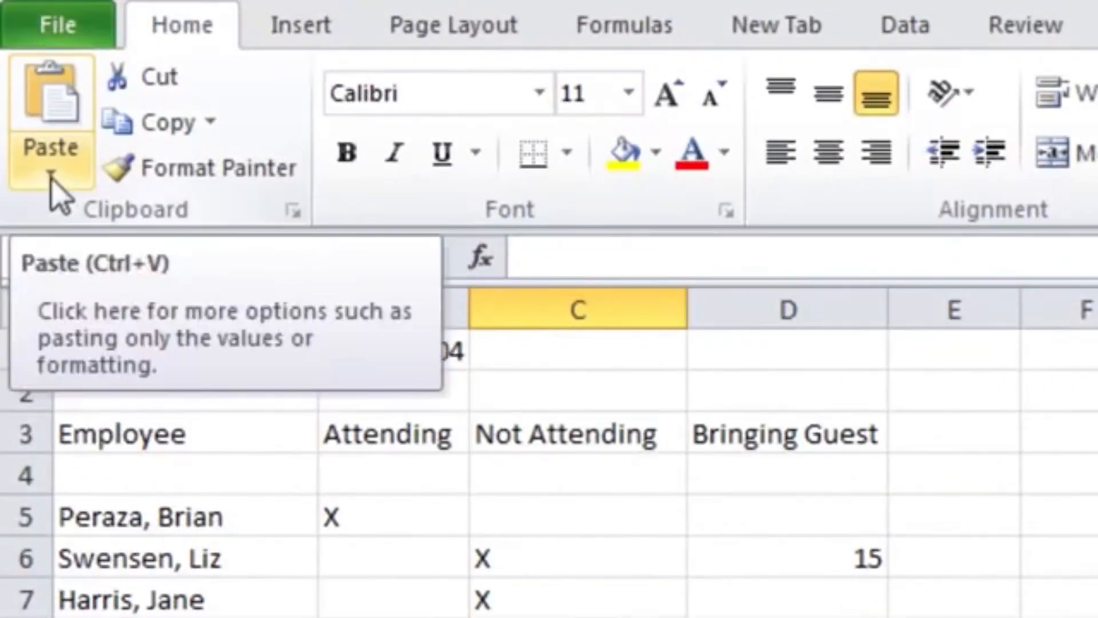
# - Show the paste options, and open the shortcut commands for the selected attendance marks B8:B12
pyautogui.click(50, 178)
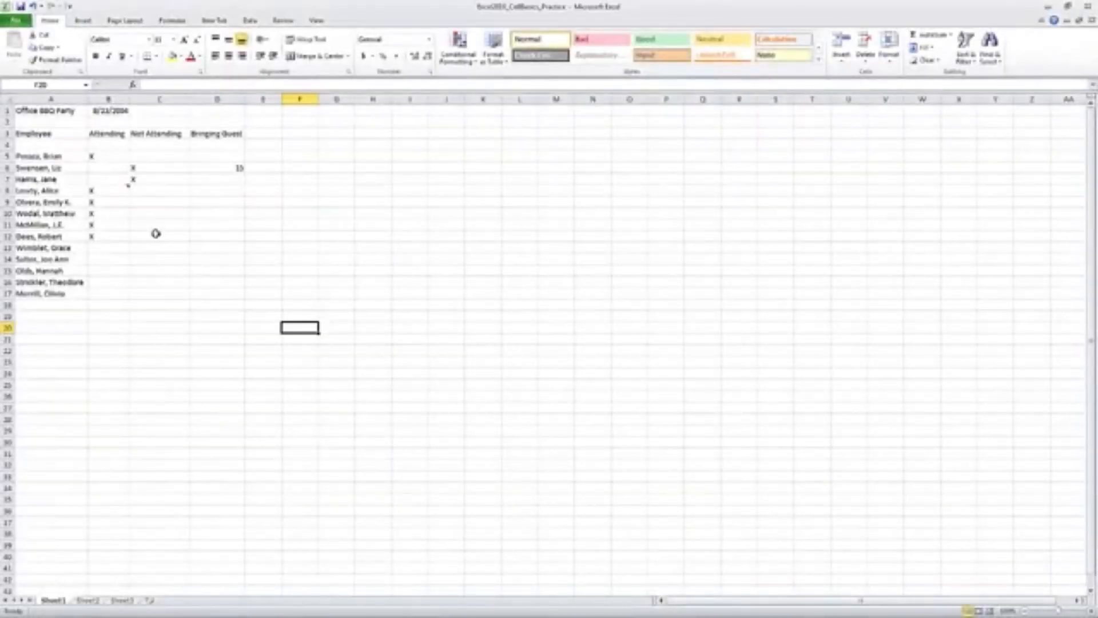
pyautogui.moveTo(90, 192)
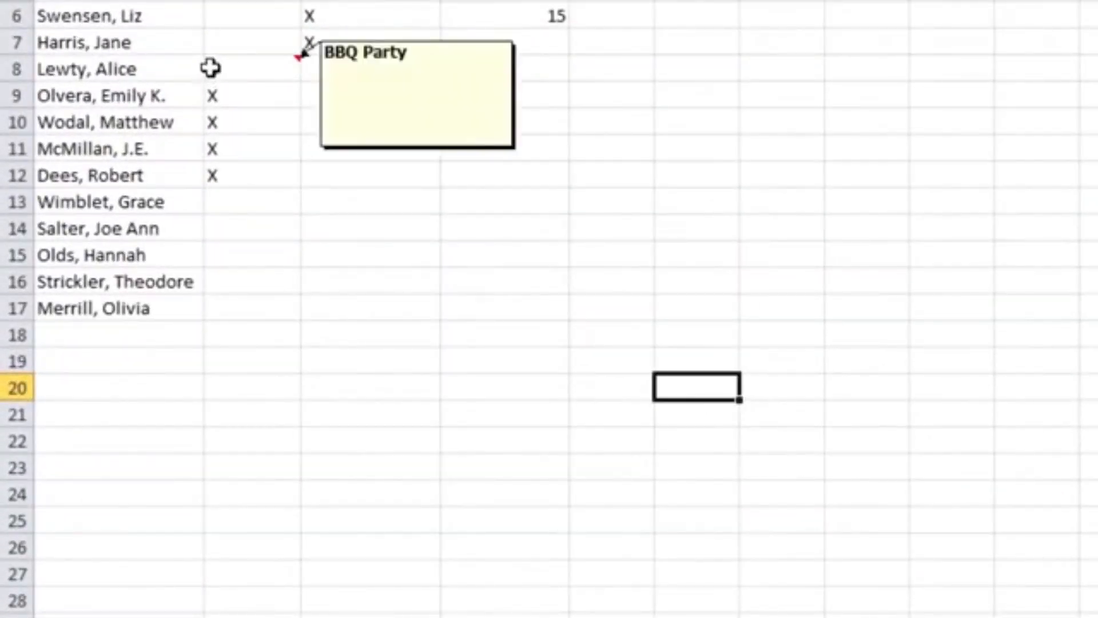
pyautogui.moveTo(211, 68); pyautogui.dragTo(252, 167)
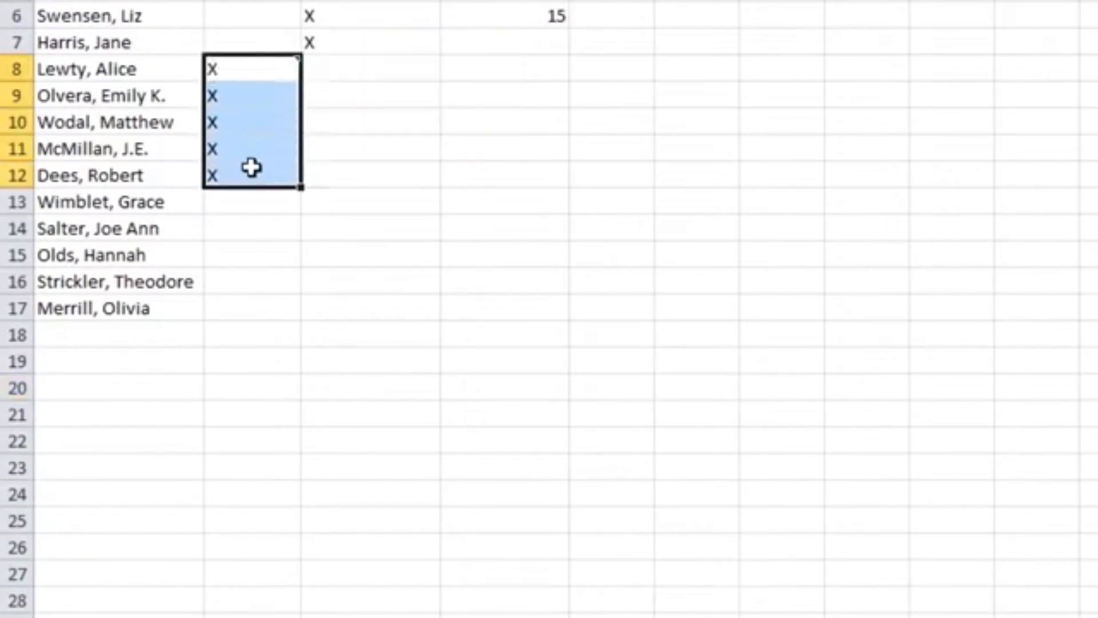
pyautogui.rightClick(252, 66)
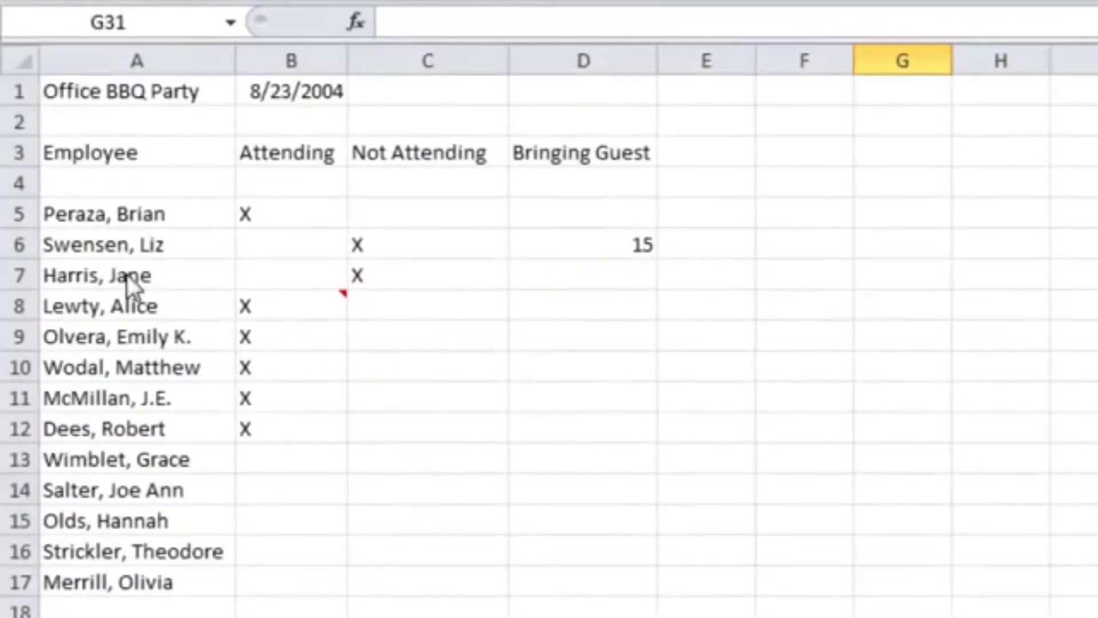
# - Select the employee cells A7:A11 and move them to D10:D14
pyautogui.click(127, 275)
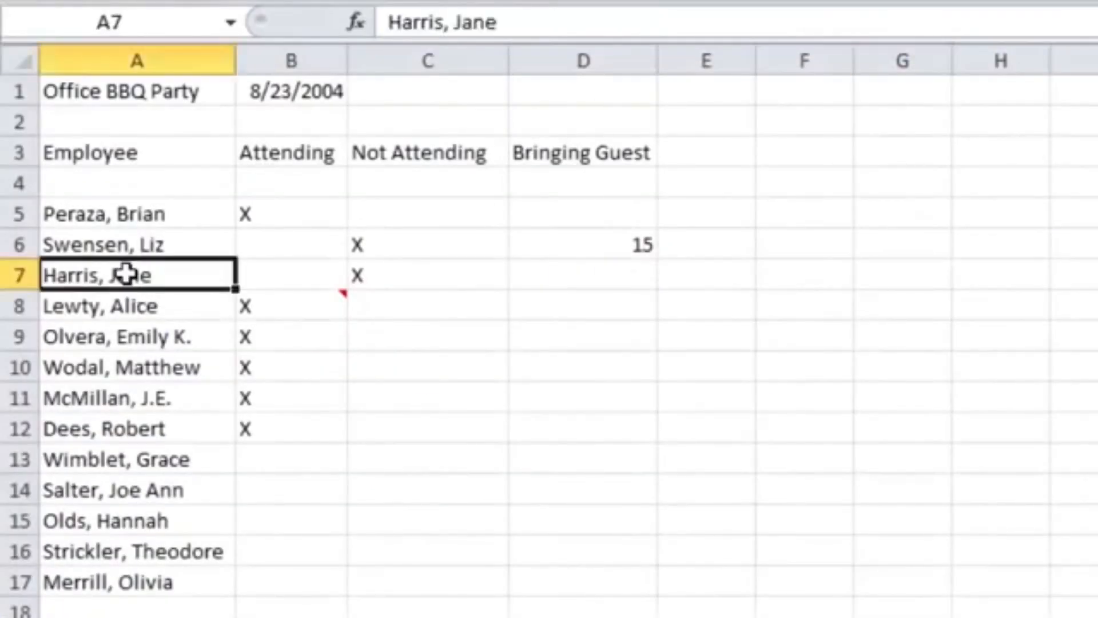
pyautogui.moveTo(127, 275); pyautogui.dragTo(154, 401)
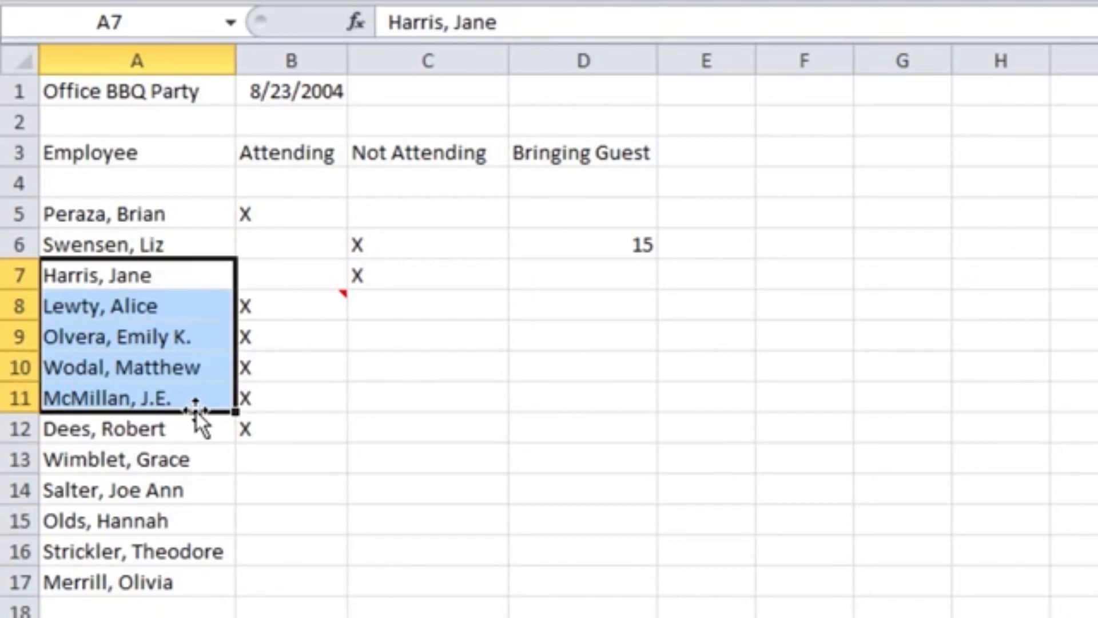
pyautogui.moveTo(197, 412); pyautogui.dragTo(552, 486)
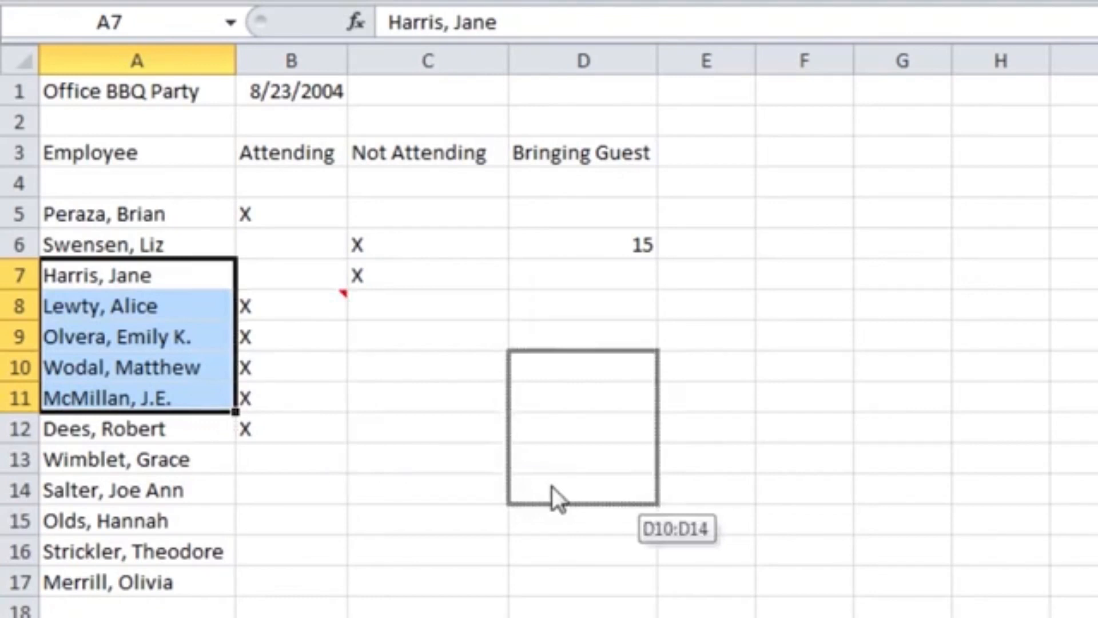
pyautogui.moveTo(551, 487); pyautogui.dragTo(551, 486)
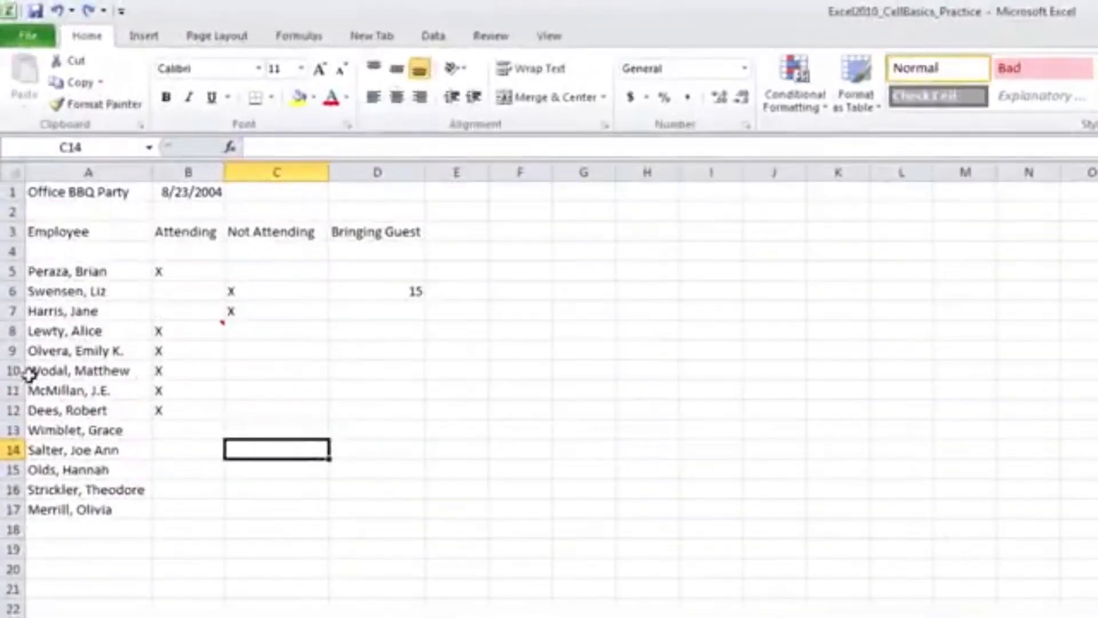
# - Select the range A10:B17 and extend it with the fill handle across to column I
pyautogui.moveTo(26, 370); pyautogui.dragTo(155, 505)
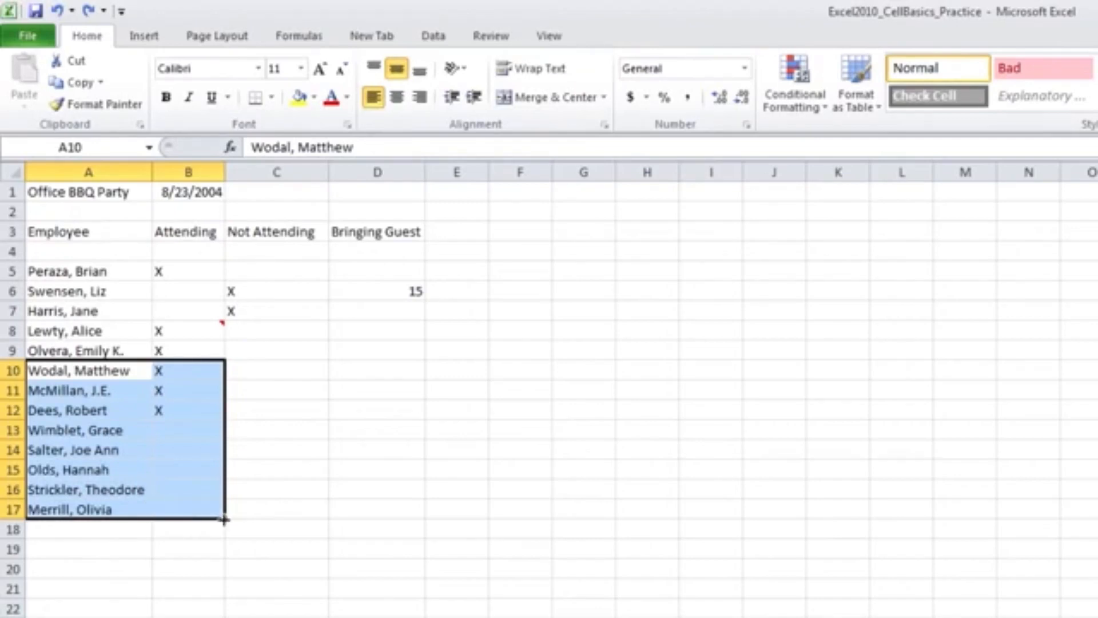
pyautogui.moveTo(225, 519); pyautogui.dragTo(714, 556)
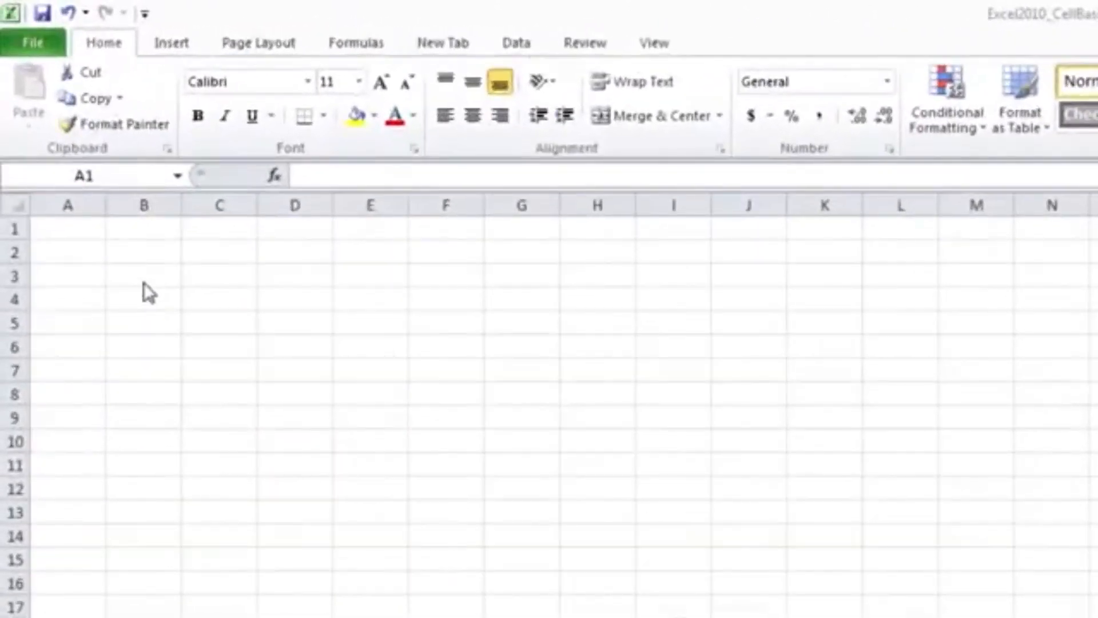
pyautogui.click(153, 278)
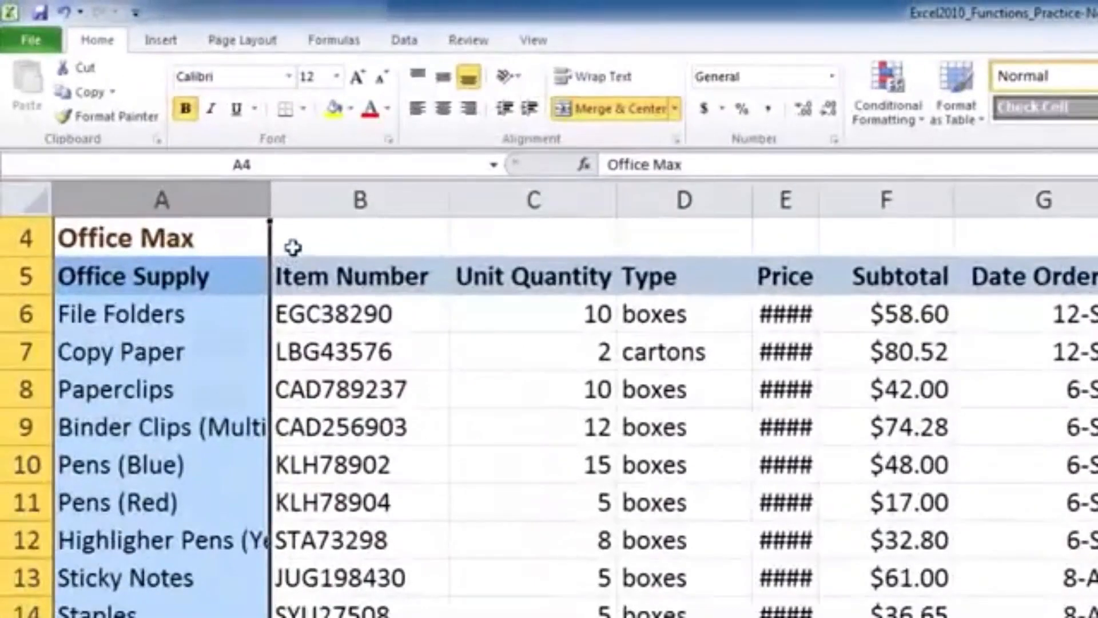
# - Widen the Office Supply column A to 23.57, and slightly widen the Item Number column B
pyautogui.click(181, 153)
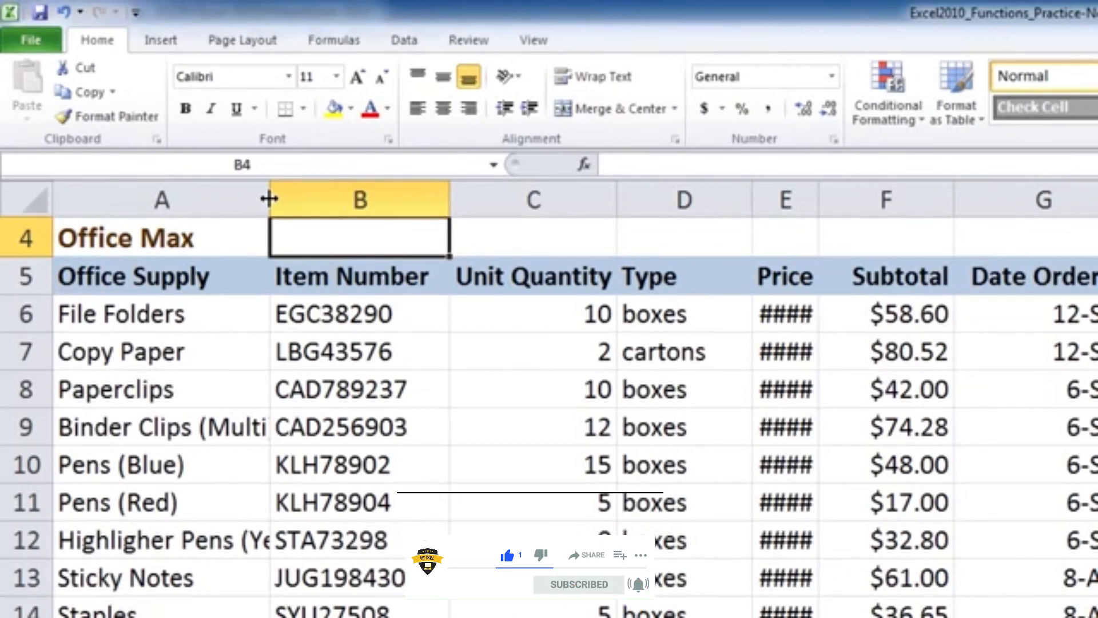
pyautogui.moveTo(269, 199); pyautogui.dragTo(373, 203)
pyautogui.click(373, 203)
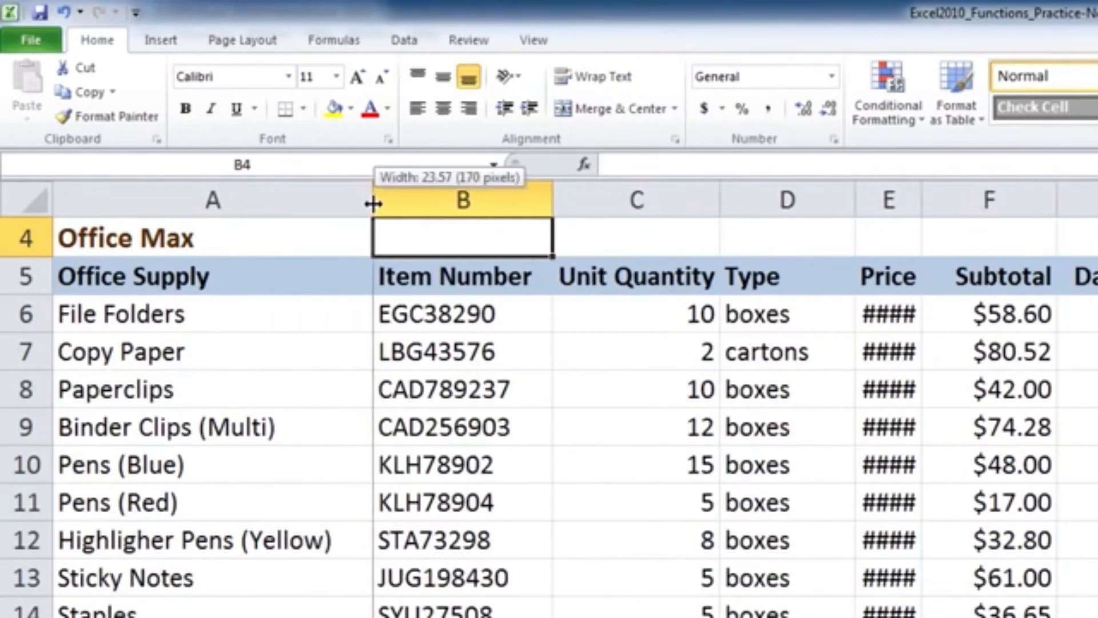
pyautogui.moveTo(551, 196); pyautogui.dragTo(591, 197)
pyautogui.click(572, 331)
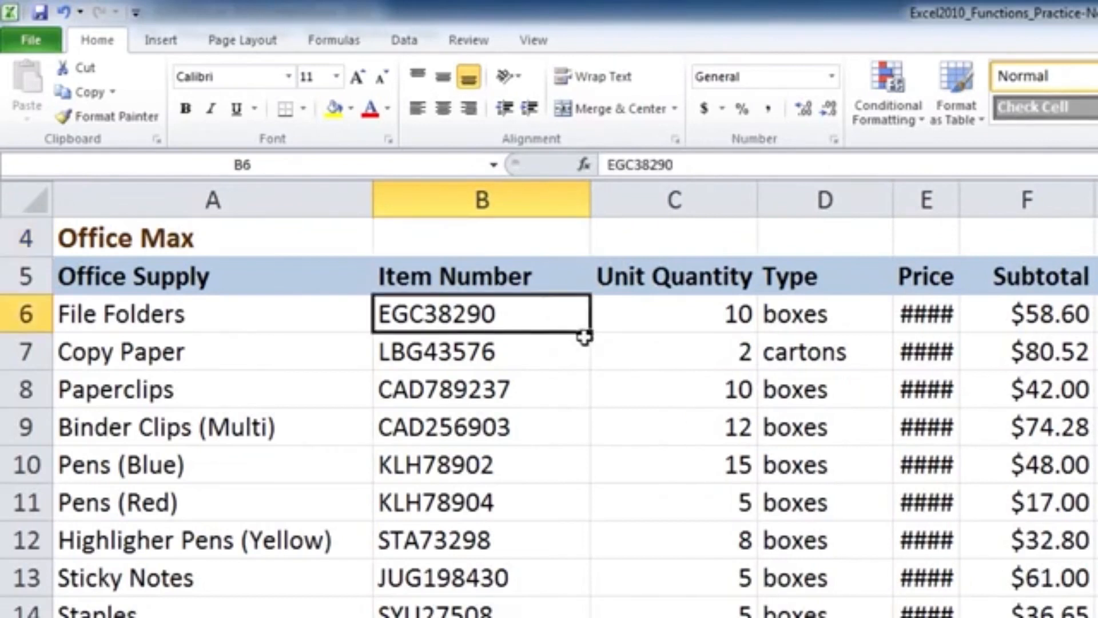
pyautogui.click(576, 342)
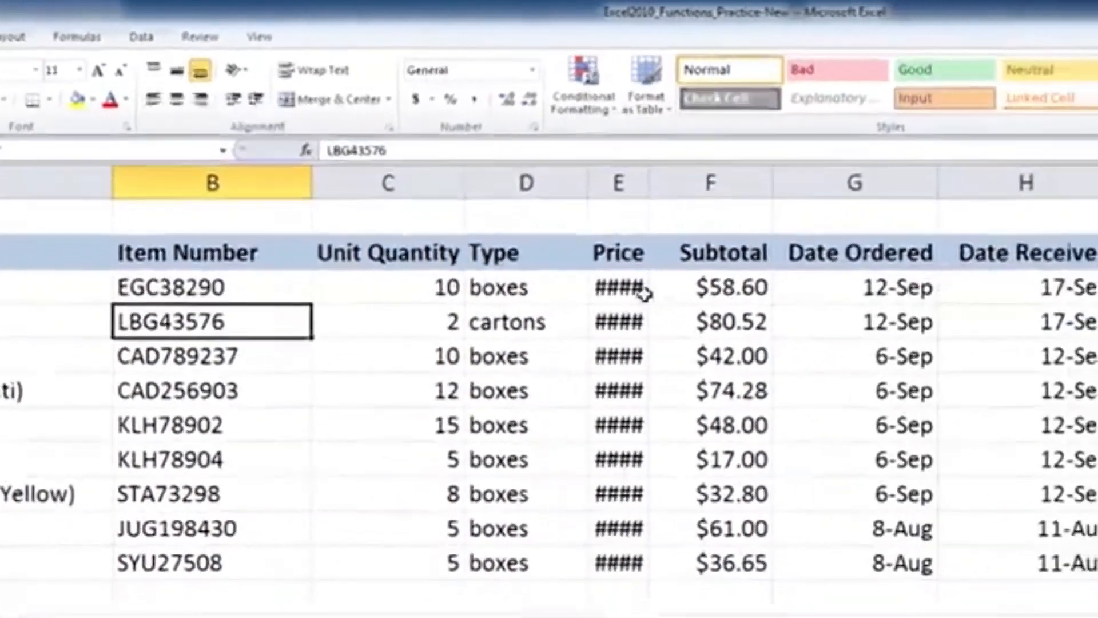
# - Select the Price values in E6:E14 and widen column E enough to display them
pyautogui.click(600, 286)
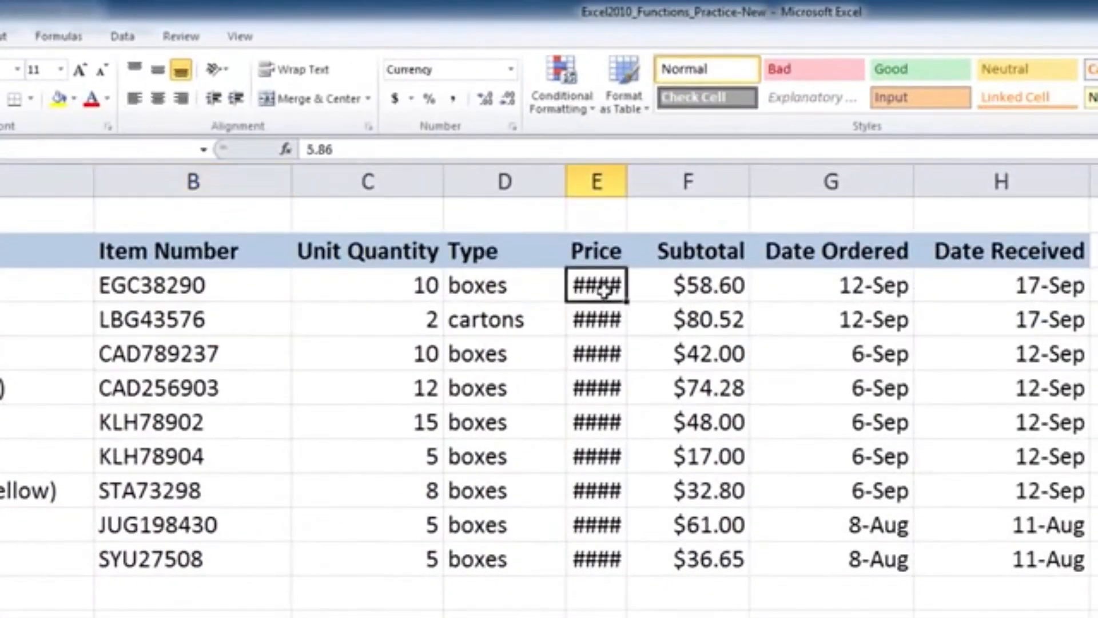
pyautogui.moveTo(598, 289); pyautogui.dragTo(612, 555)
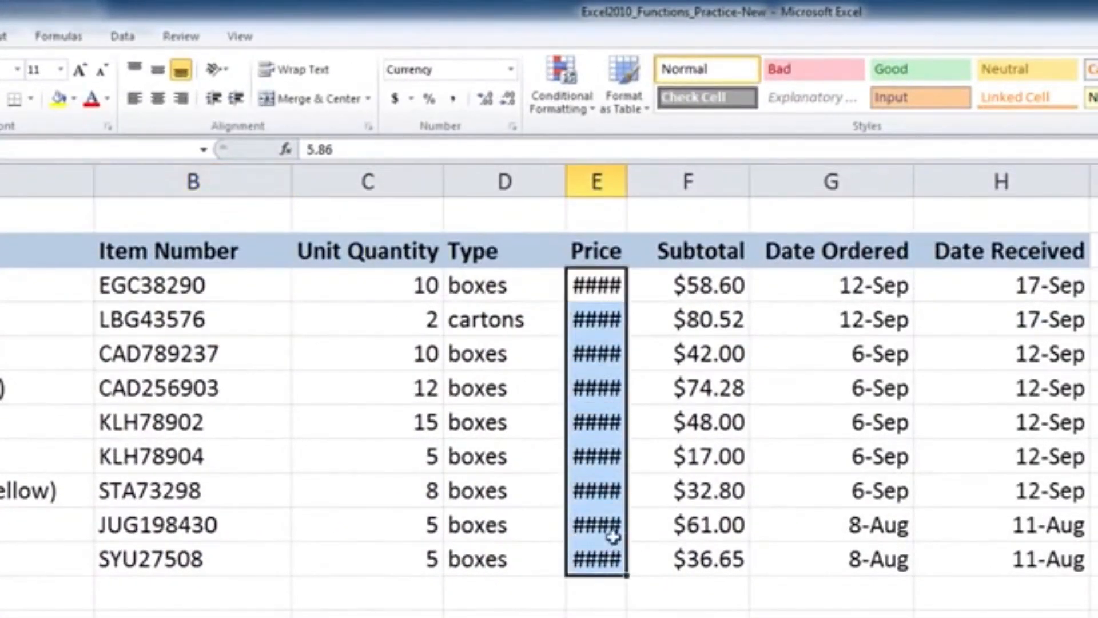
pyautogui.click(642, 353)
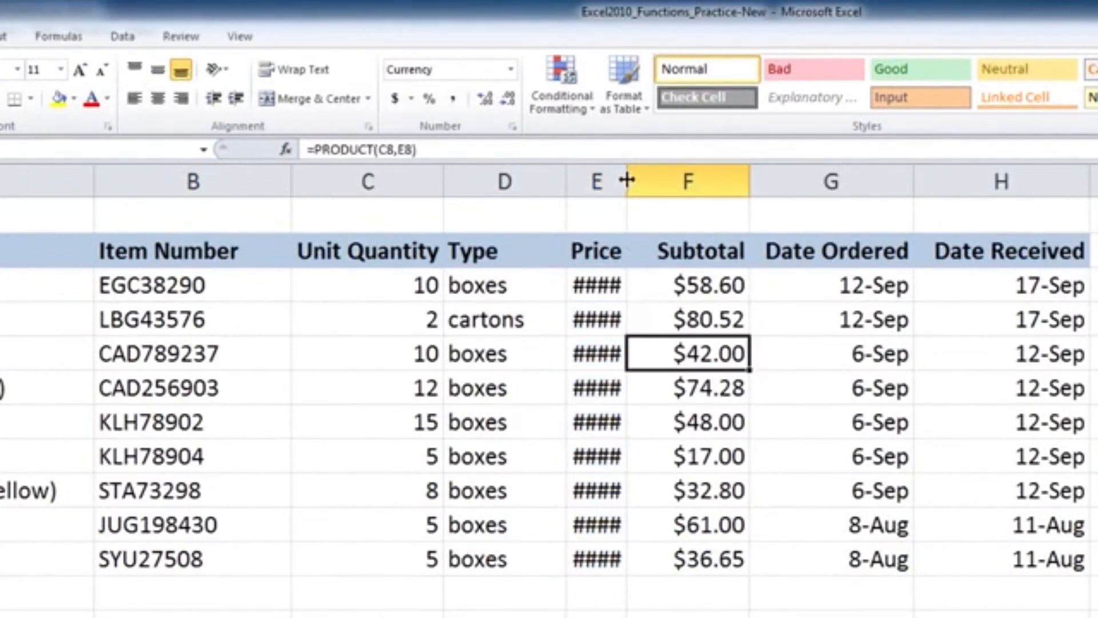
pyautogui.moveTo(627, 177); pyautogui.dragTo(679, 178)
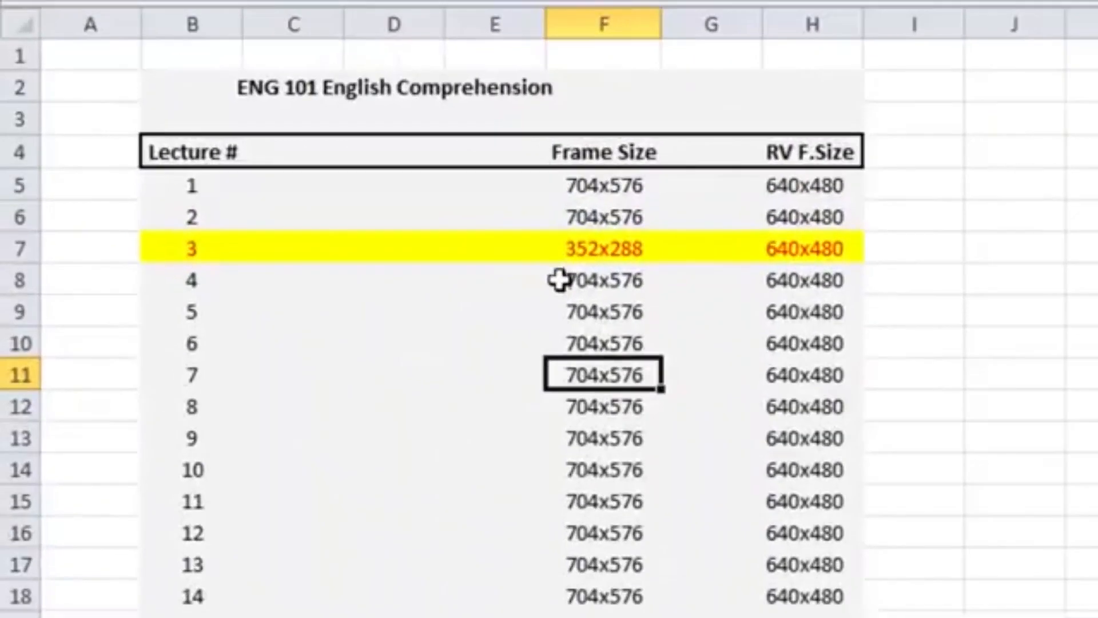
# - Select cells in the Frame Size column F and set its column width to exactly 12
pyautogui.moveTo(559, 280)
pyautogui.mouseDown()
pyautogui.moveTo(595, 309)
pyautogui.moveTo(596, 336)
pyautogui.mouseUp()
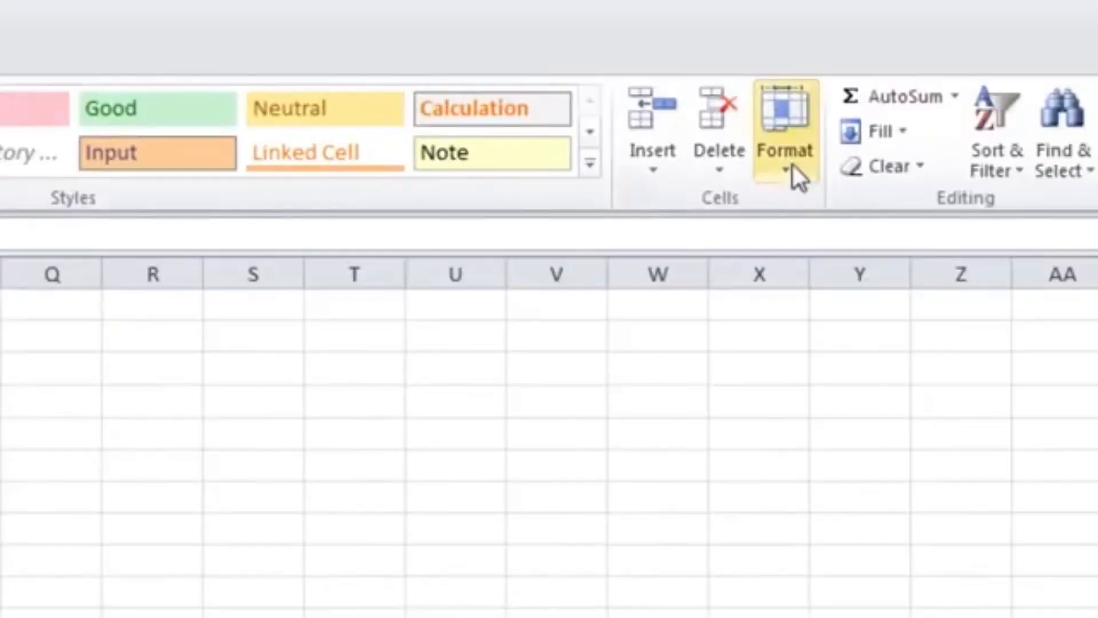
pyautogui.click(792, 174)
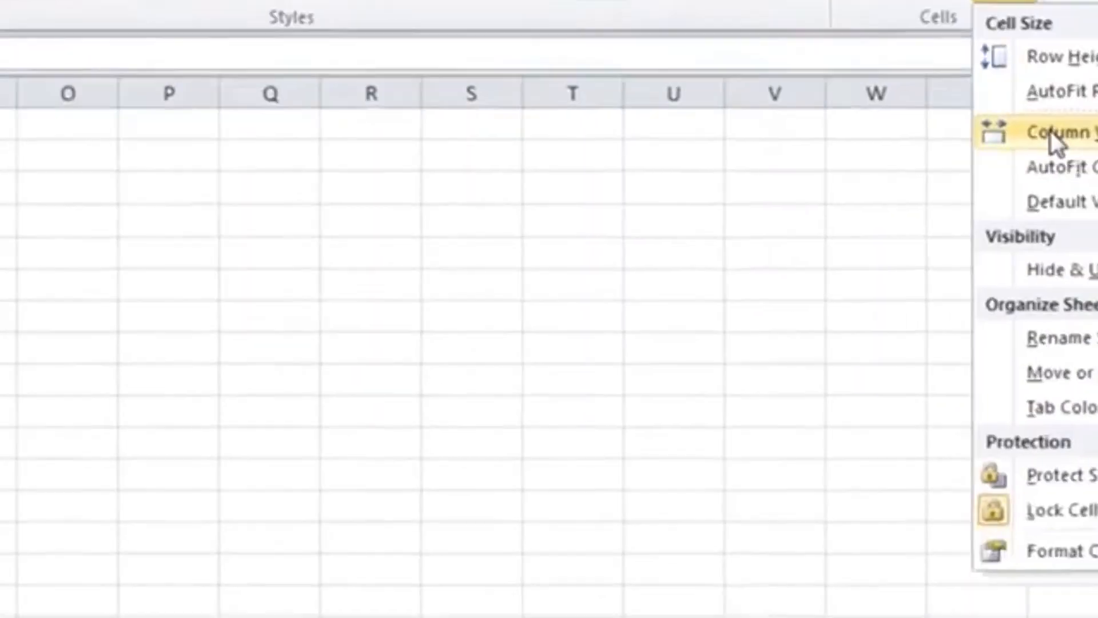
pyautogui.click(833, 312)
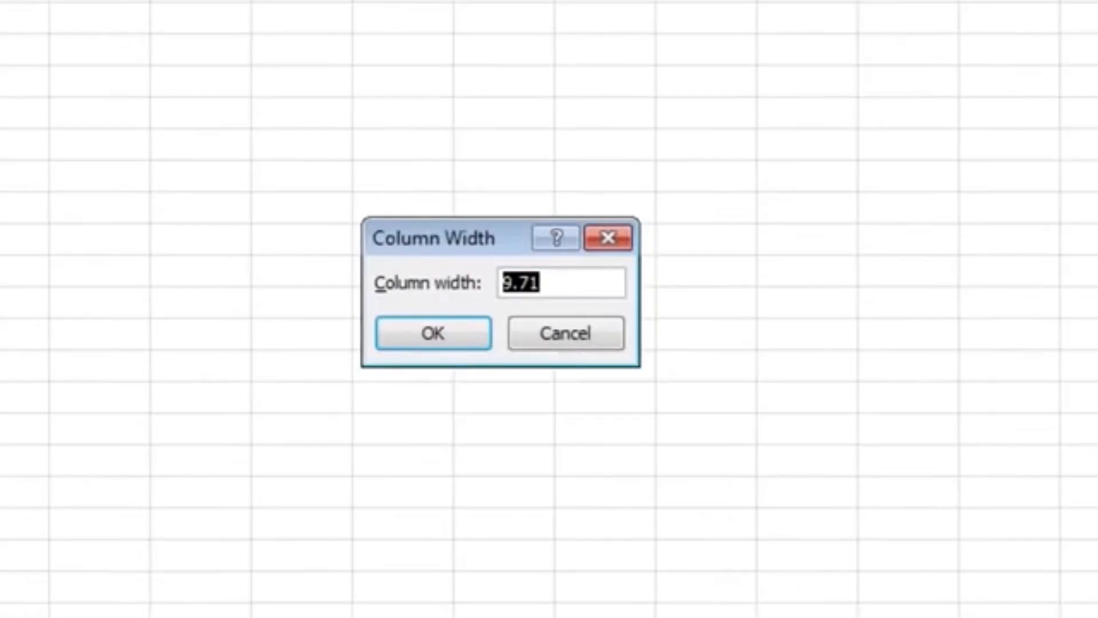
pyautogui.write('12')
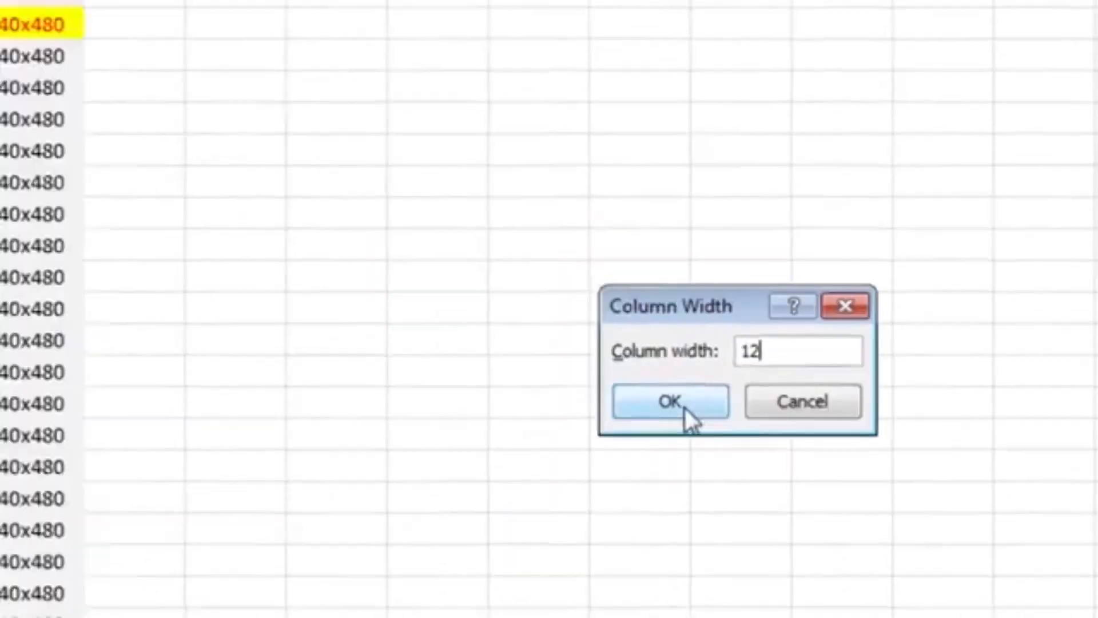
pyautogui.click(433, 333)
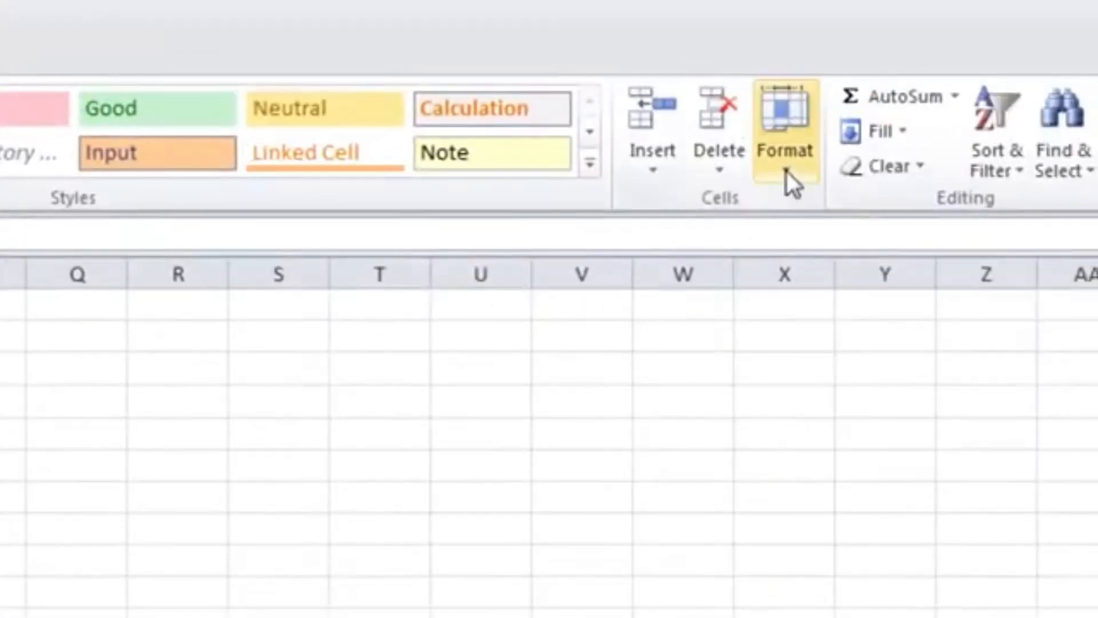
# - Fit the width of the selected columns to their contents with AutoFit Column Width
pyautogui.click(787, 170)
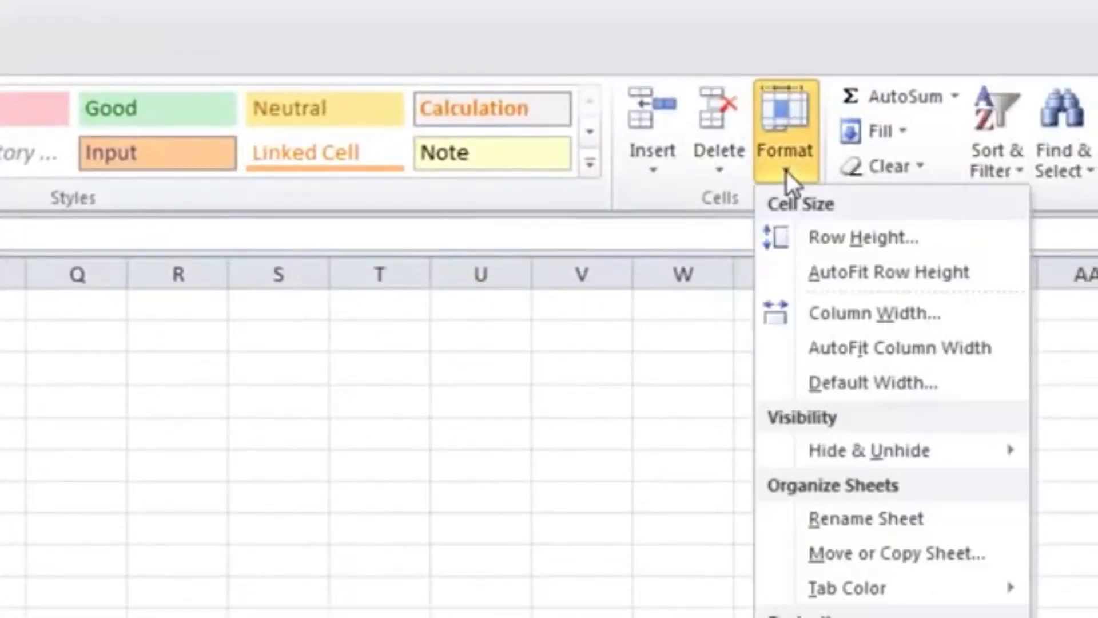
pyautogui.click(870, 347)
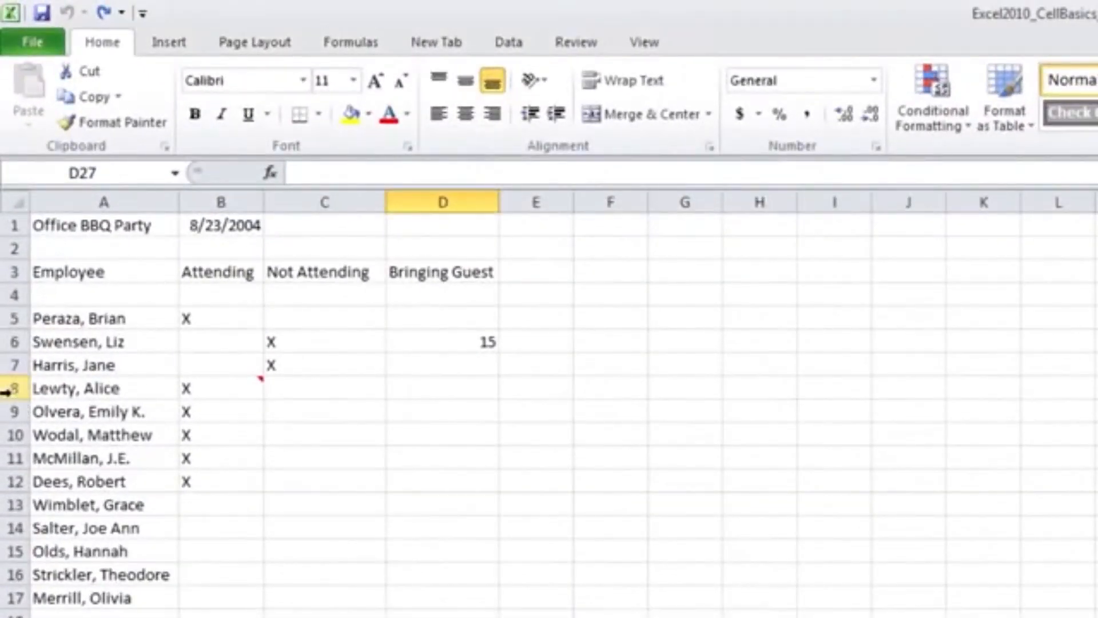
# - Insert a blank row above row 8 of the Office BBQ Party list and show its insert formatting options
pyautogui.click(13, 389)
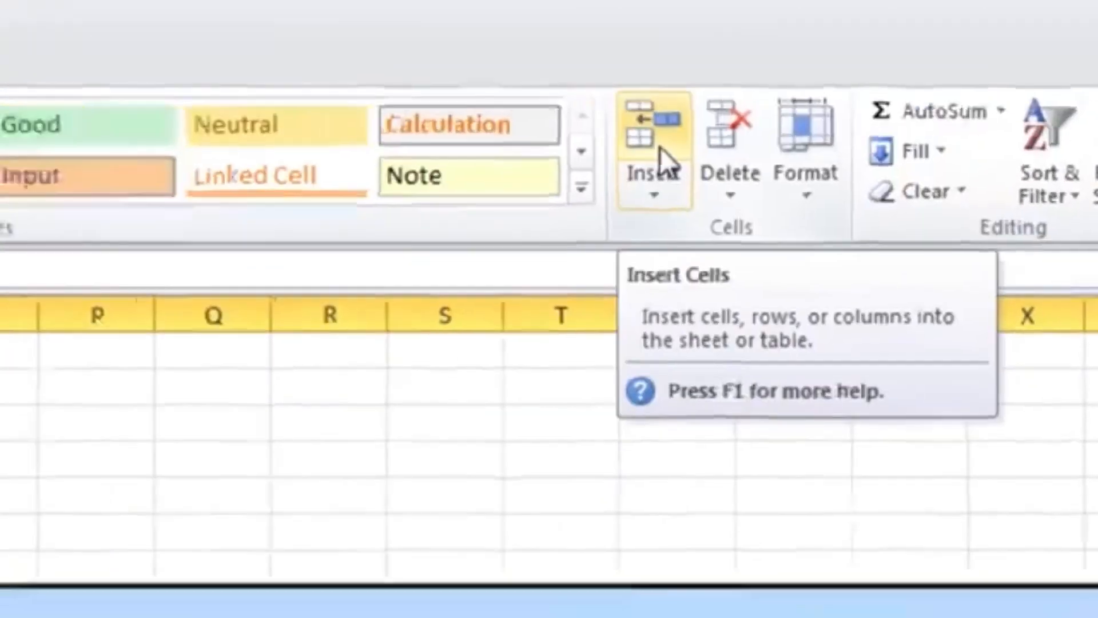
pyautogui.click(503, 160)
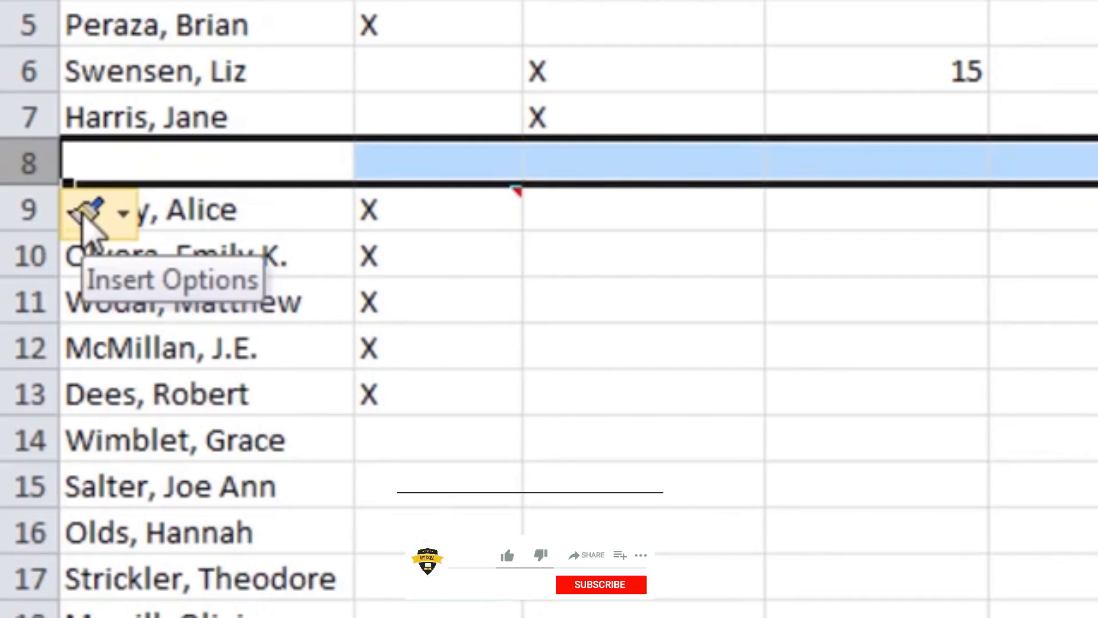
pyautogui.click(123, 216)
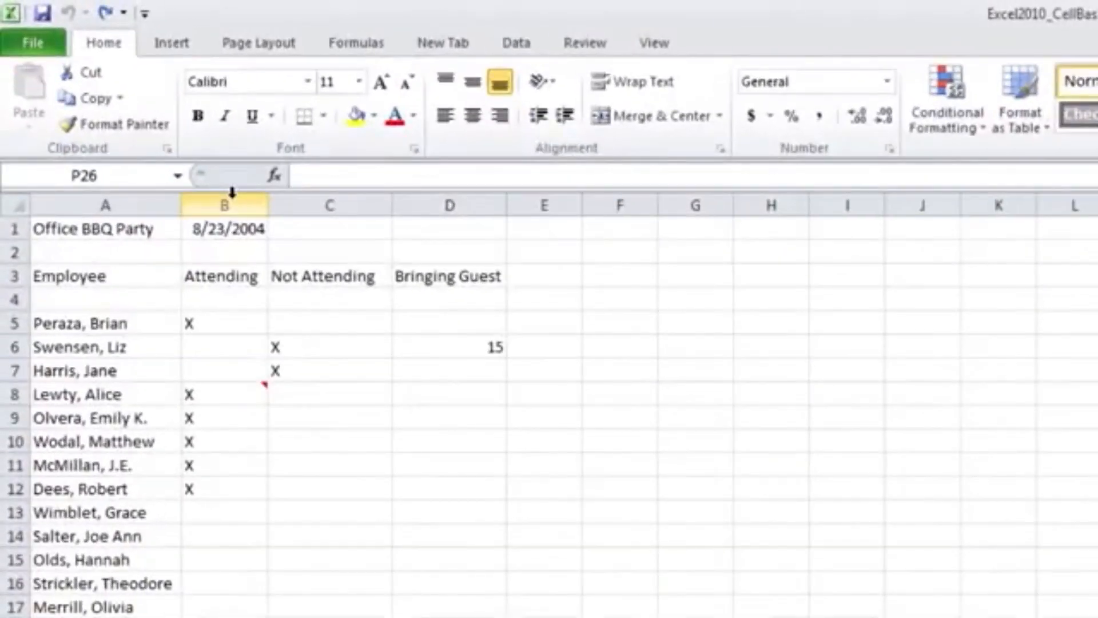
# - Insert a blank column before the Attending column and check its insert formatting options, keeping Format Same As Left
pyautogui.click(232, 191)
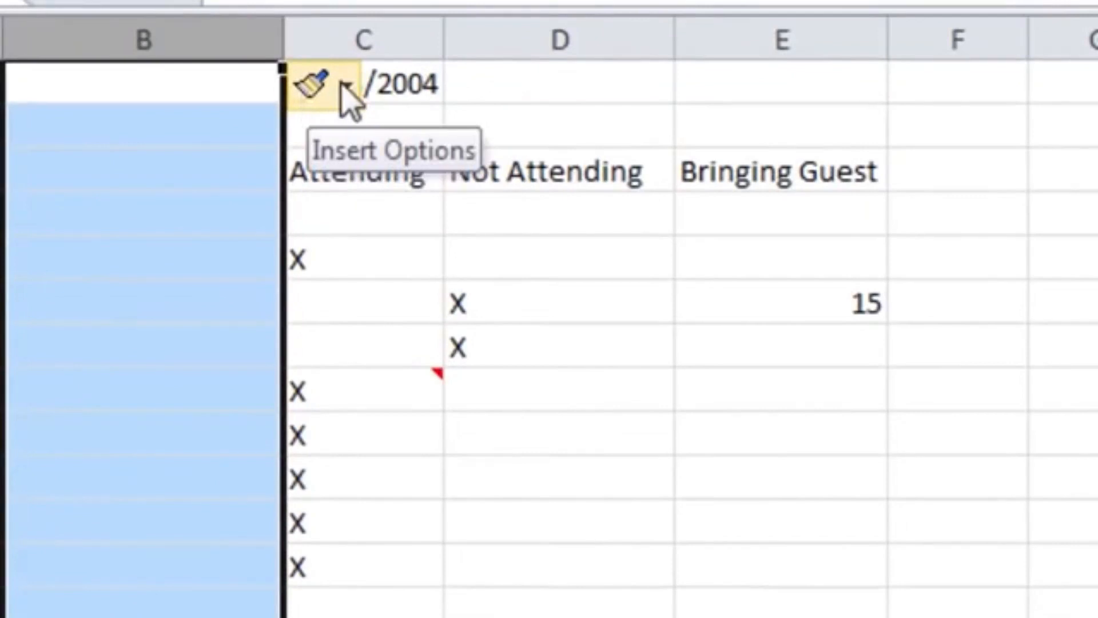
pyautogui.click(342, 87)
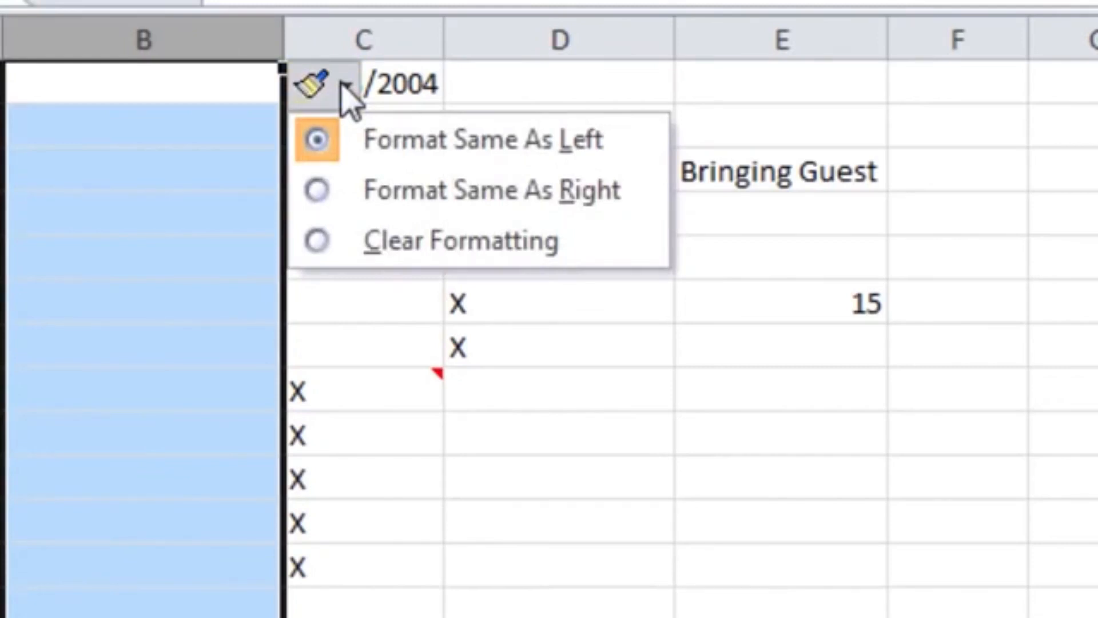
pyautogui.click(343, 86)
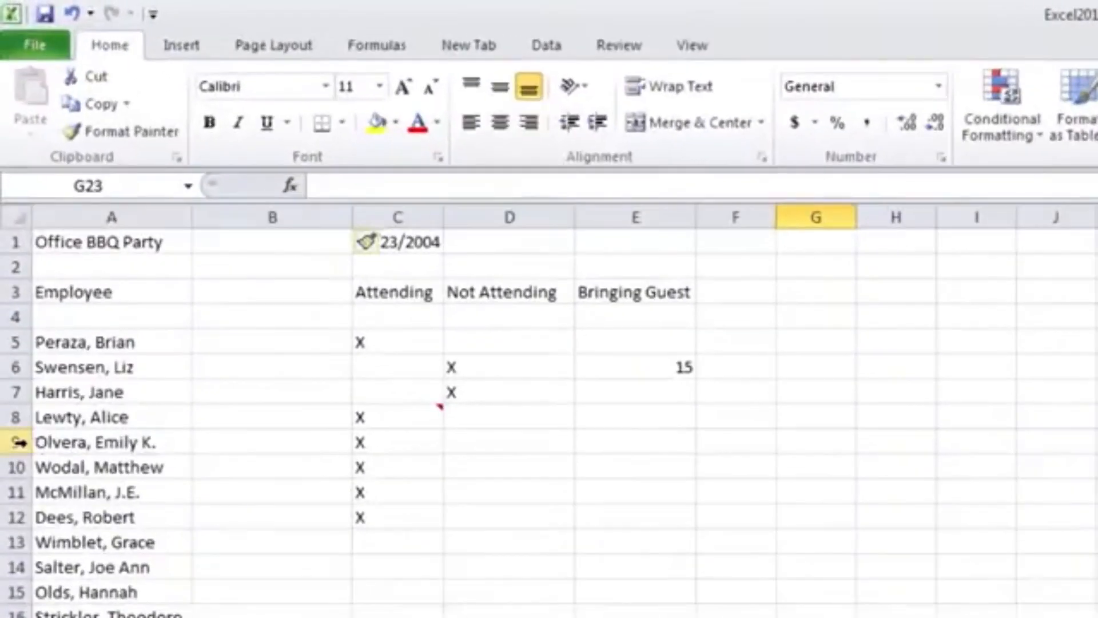
# - Select row 9 and the adjoining row below, and delete the Not Attending and Bringing Guest columns D and E
pyautogui.click(19, 442)
pyautogui.moveTo(18, 442); pyautogui.dragTo(19, 480)
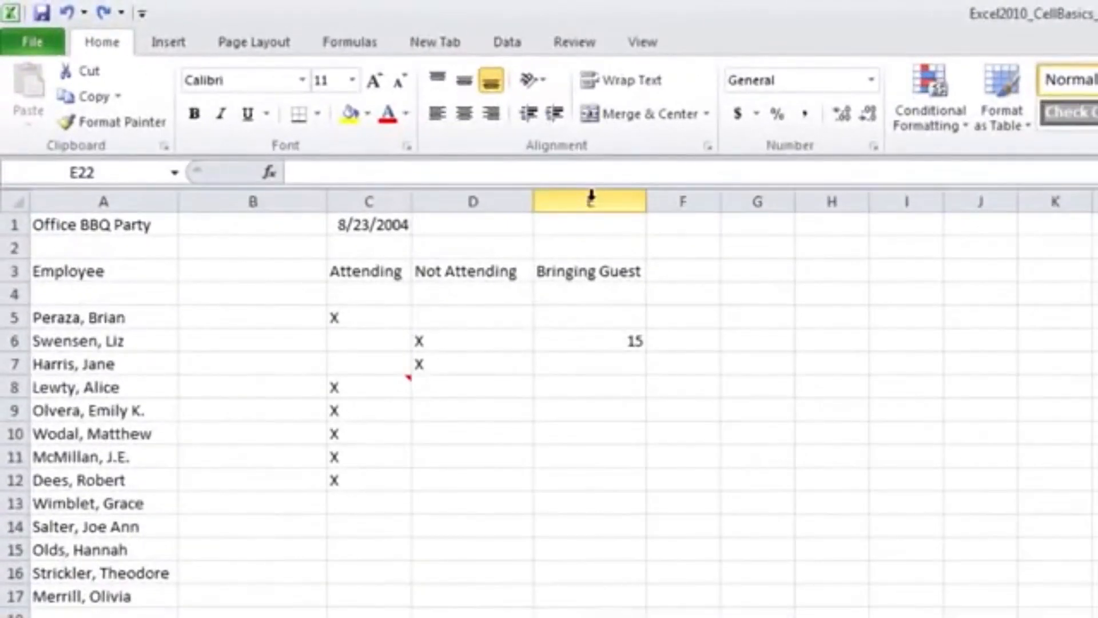
pyautogui.click(591, 198)
pyautogui.moveTo(580, 199); pyautogui.dragTo(472, 200)
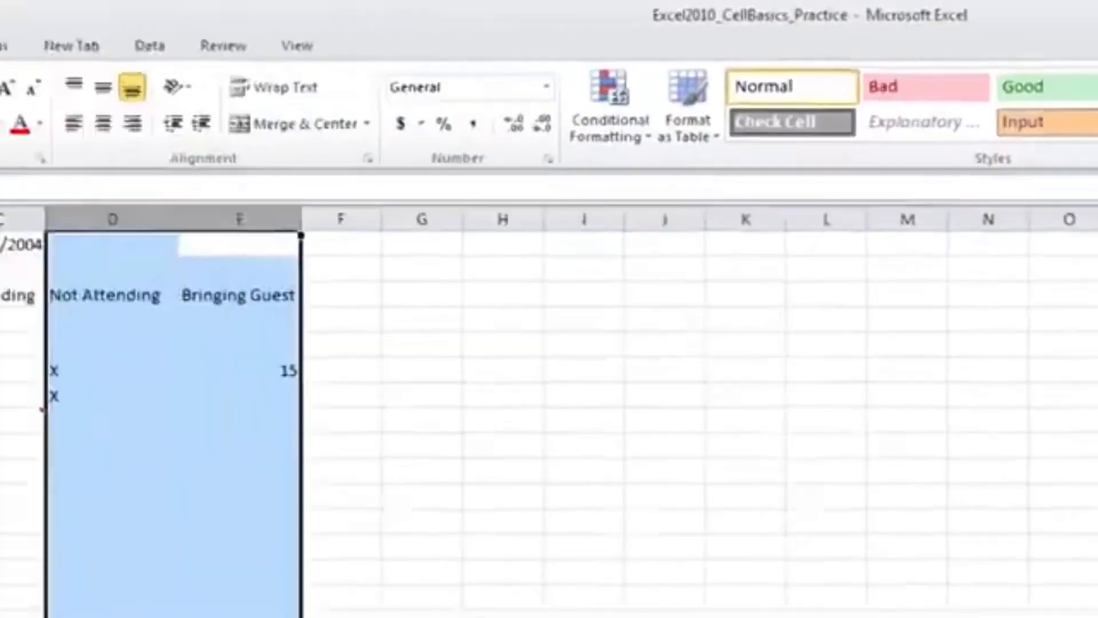
pyautogui.click(513, 109)
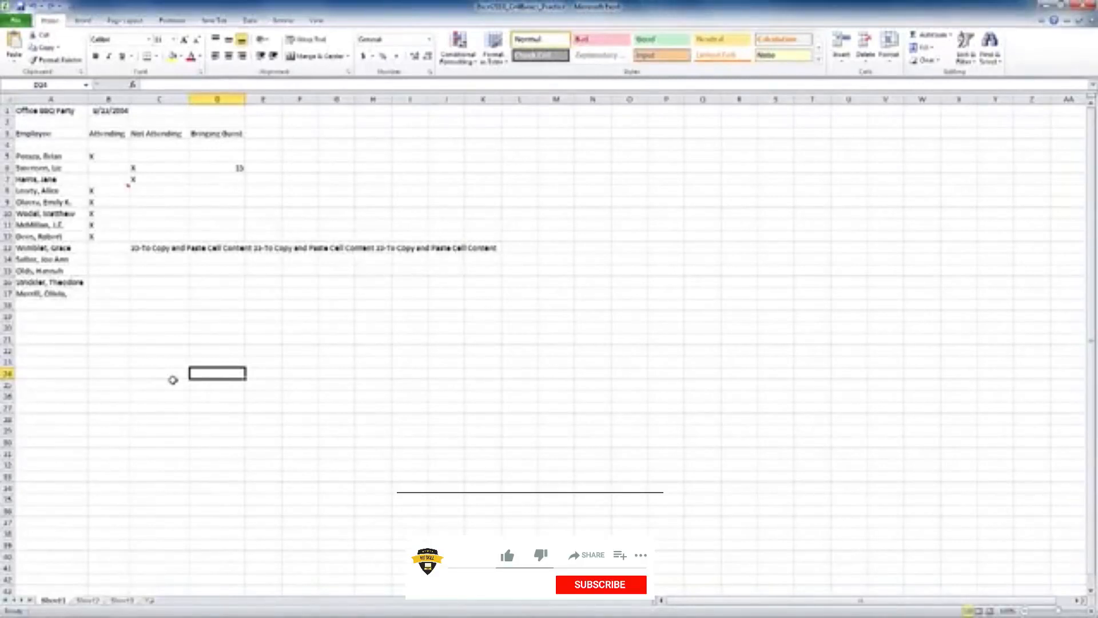
# - Wrap the long text in cell C13 onto multiple lines
pyautogui.click(161, 248)
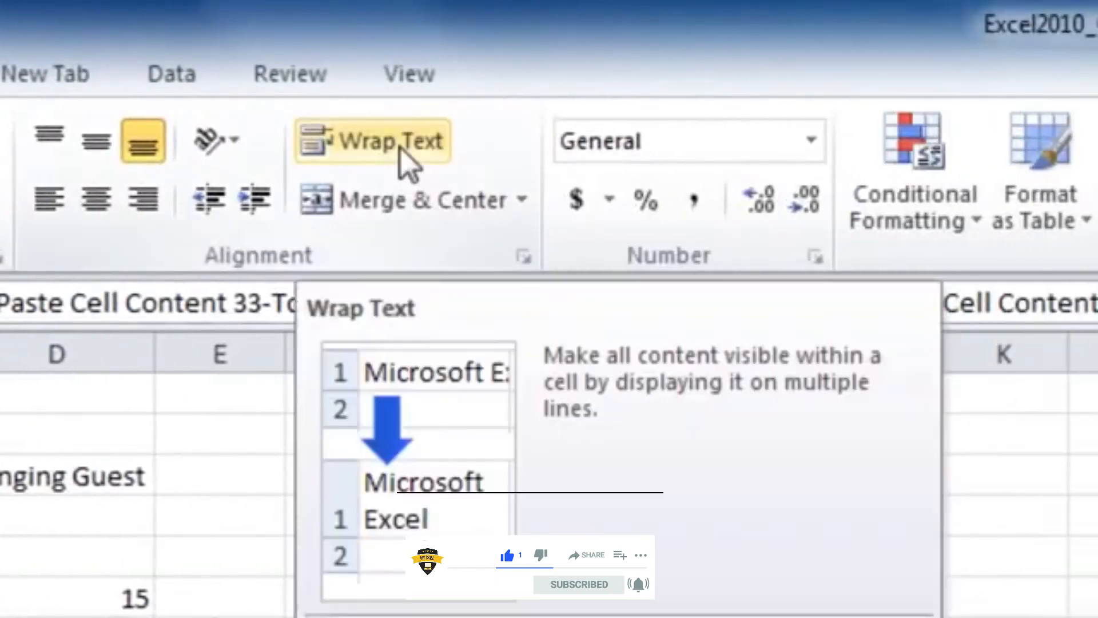
pyautogui.click(400, 149)
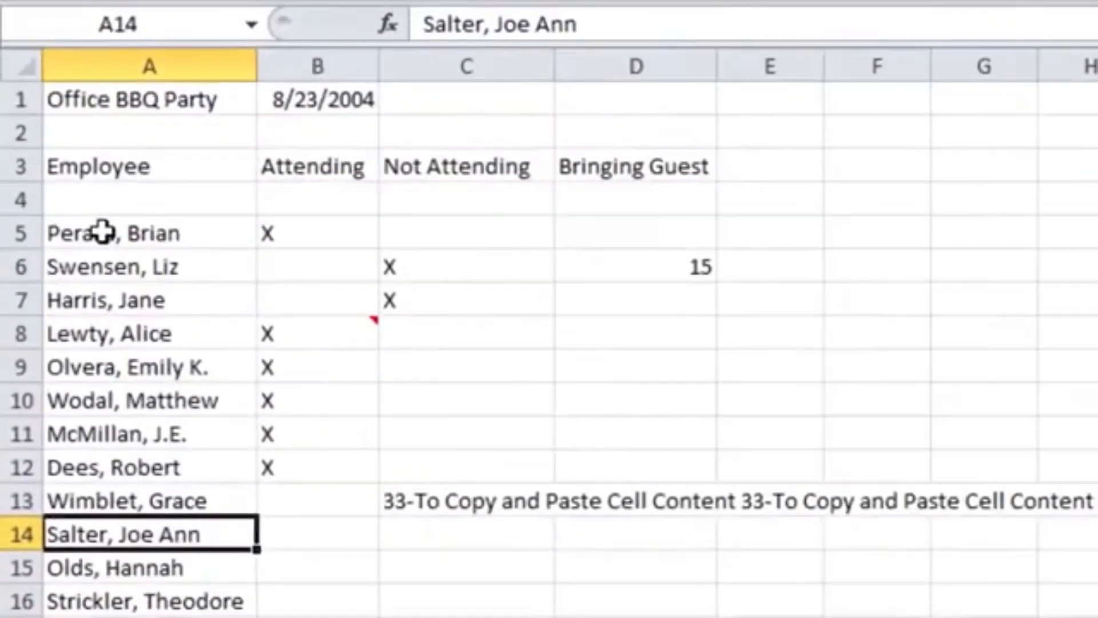
# - Merge and center cells A5:A10, undo the merge, and display the other merge options
pyautogui.moveTo(102, 232); pyautogui.dragTo(138, 400)
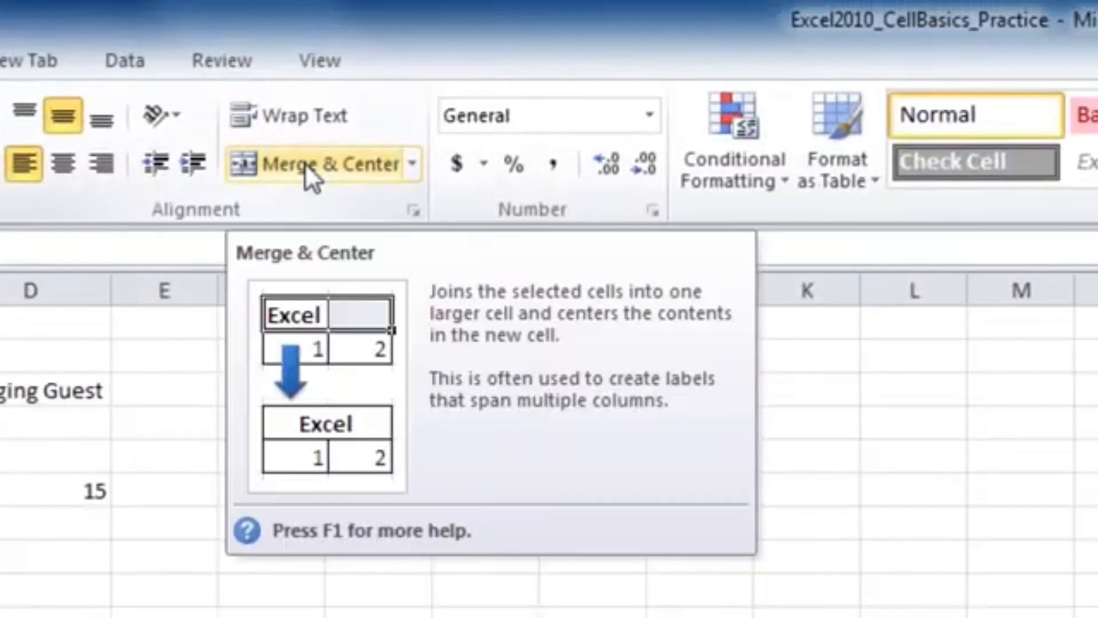
pyautogui.click(309, 163)
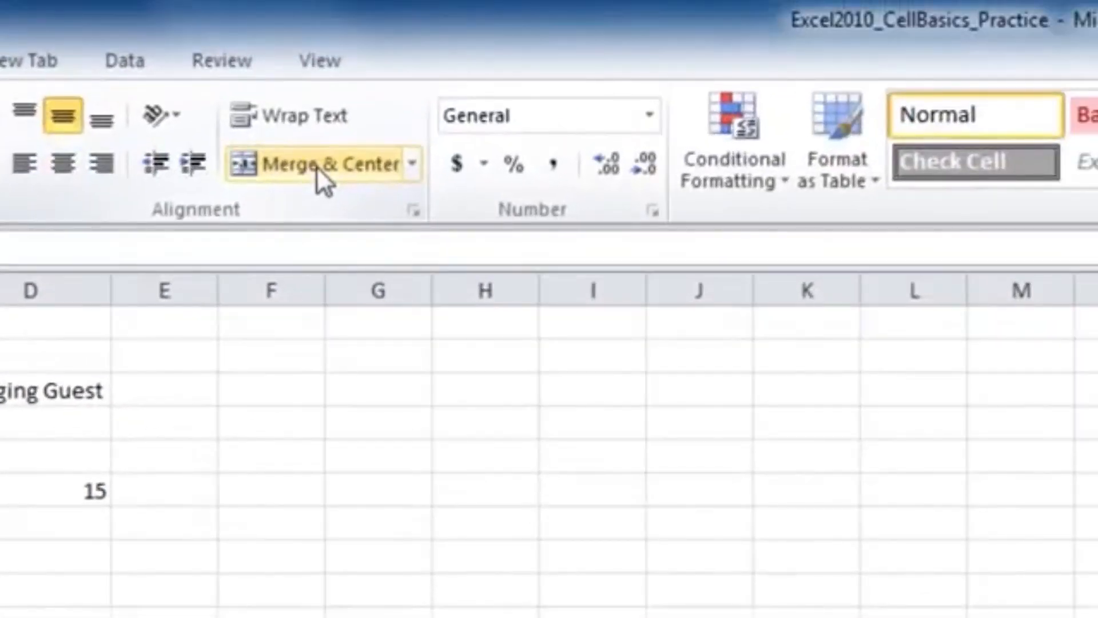
pyautogui.click(316, 166)
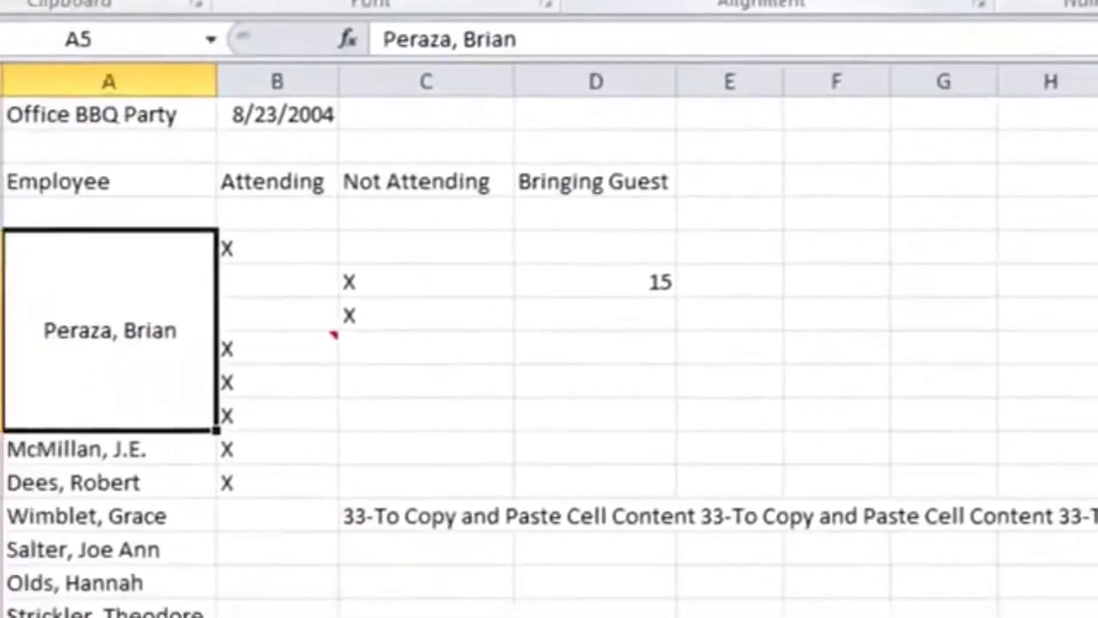
pyautogui.hotkey('ctrl', 'z')
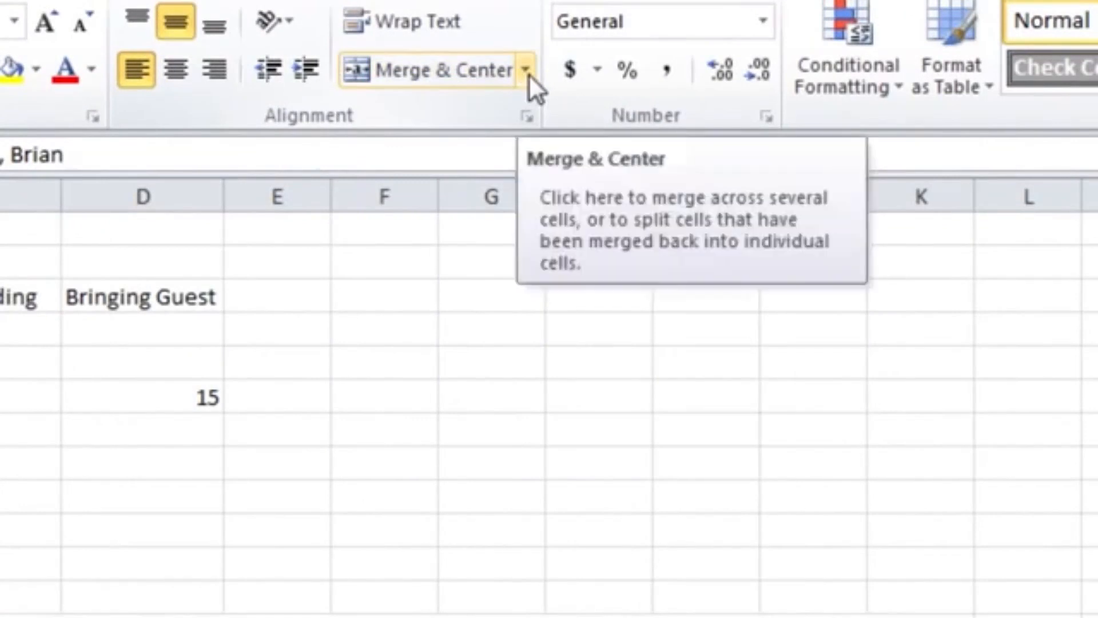
pyautogui.click(527, 74)
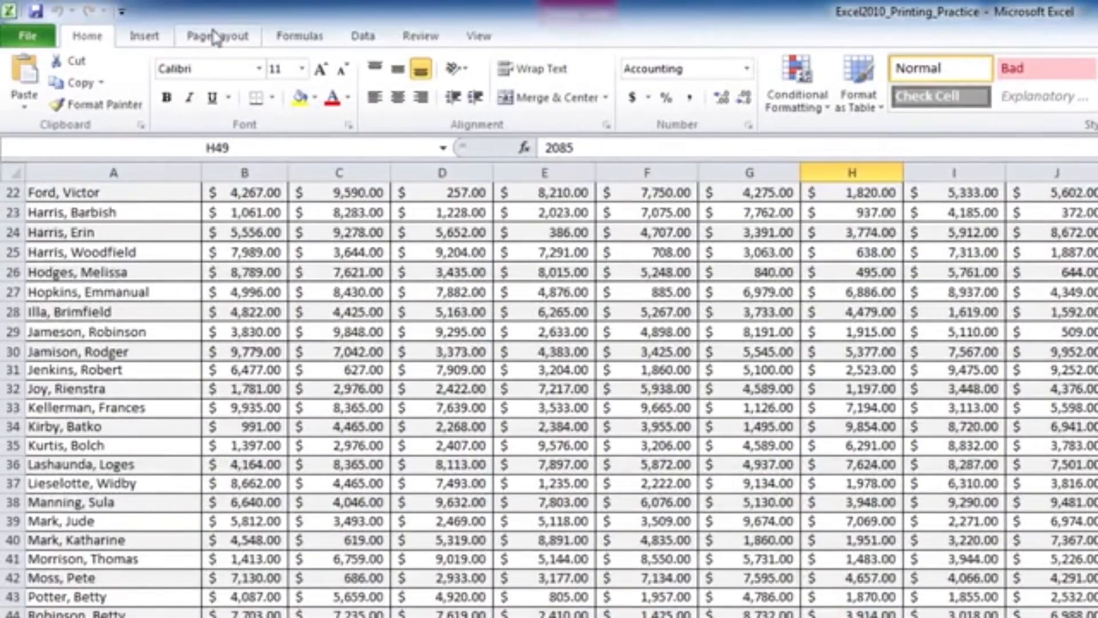
# - Show the page layout options for the Excel2010_Printing_Practice workbook
pyautogui.click(215, 37)
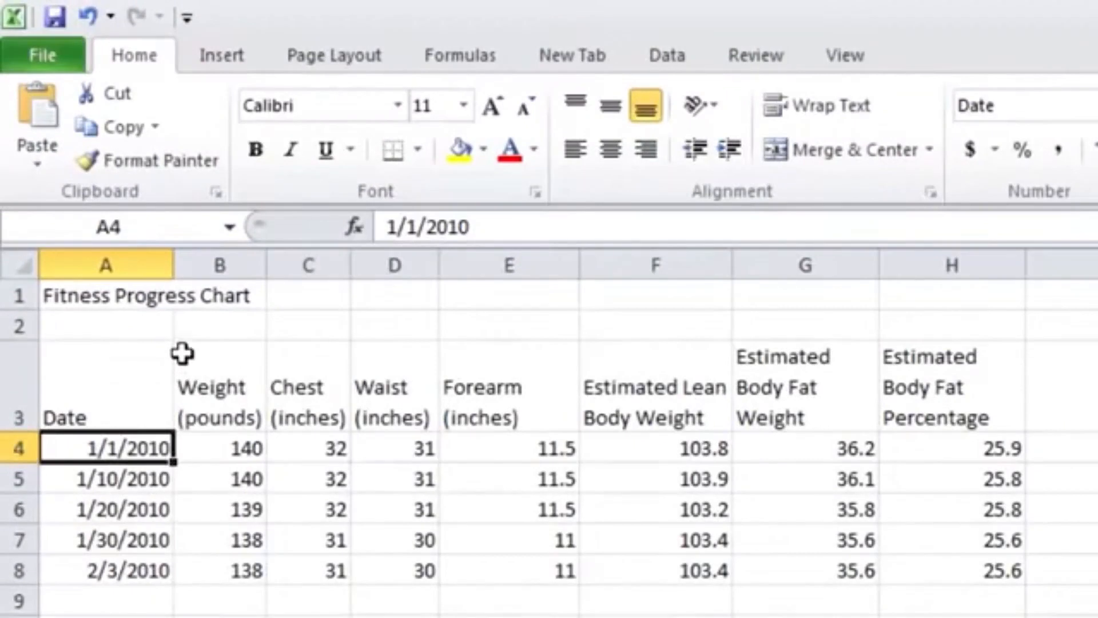
# - Change the font of the Weight to Forearm headings in B3:E3 to Adobe Gothic Std B
pyautogui.moveTo(182, 366); pyautogui.dragTo(488, 392)
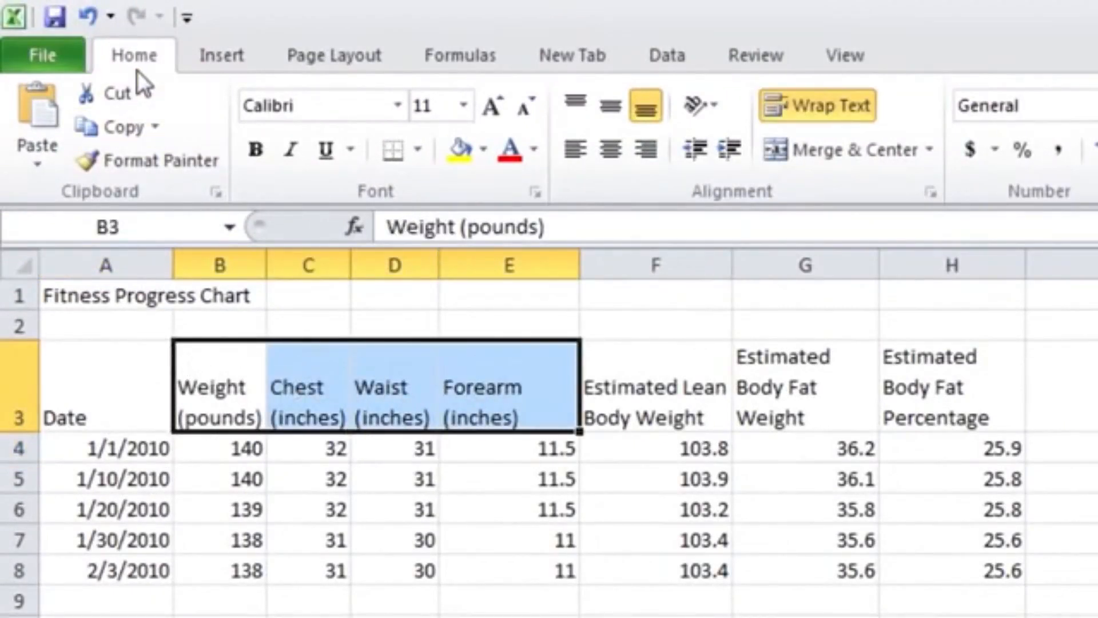
pyautogui.click(400, 105)
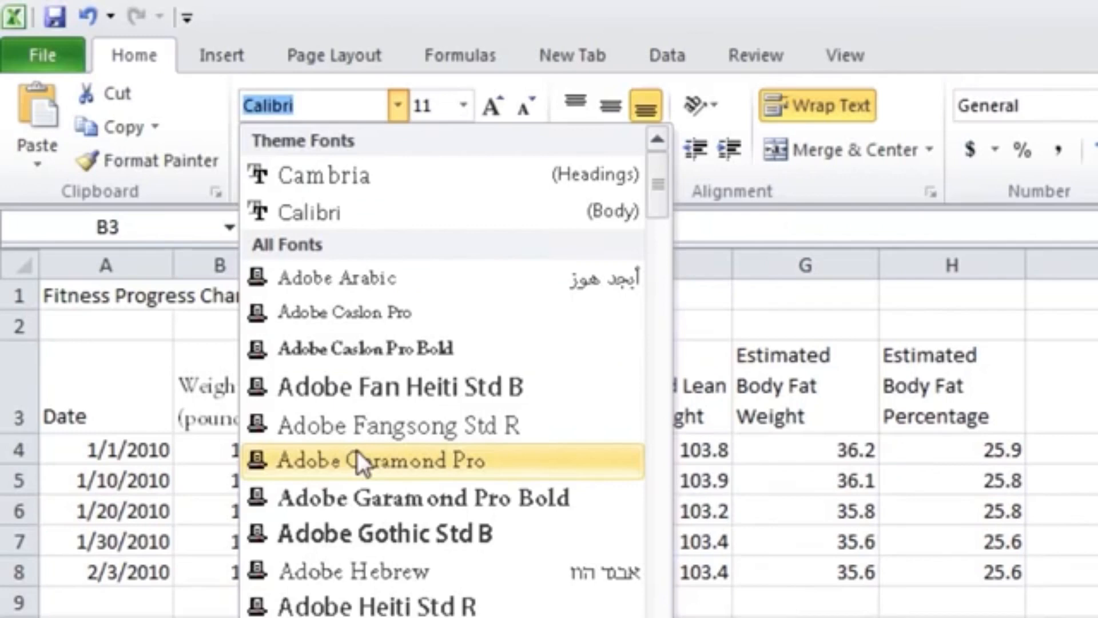
pyautogui.click(360, 532)
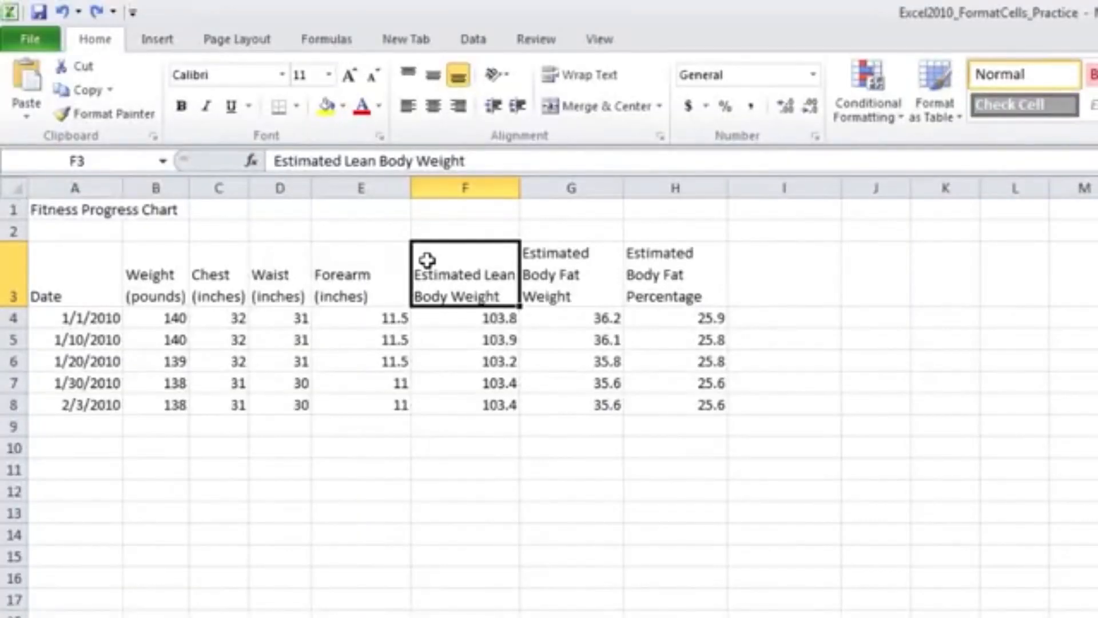
# - Set the font size of the Estimated Lean Body Weight and Estimated Body Fat Weight headings in F3:G3 to 18
pyautogui.moveTo(428, 260); pyautogui.dragTo(563, 302)
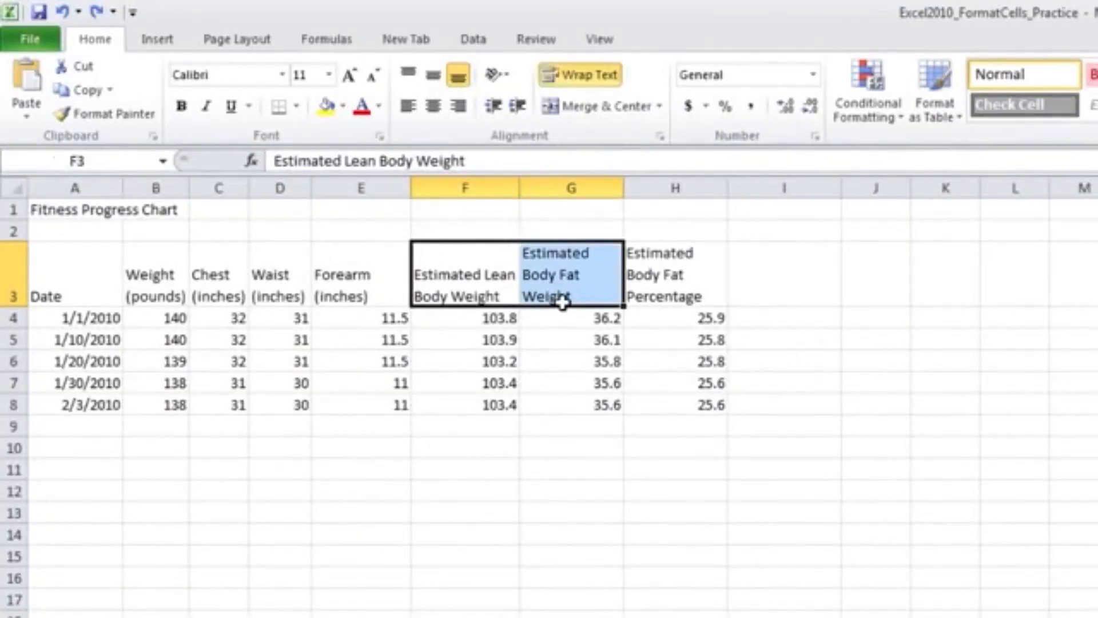
pyautogui.click(329, 75)
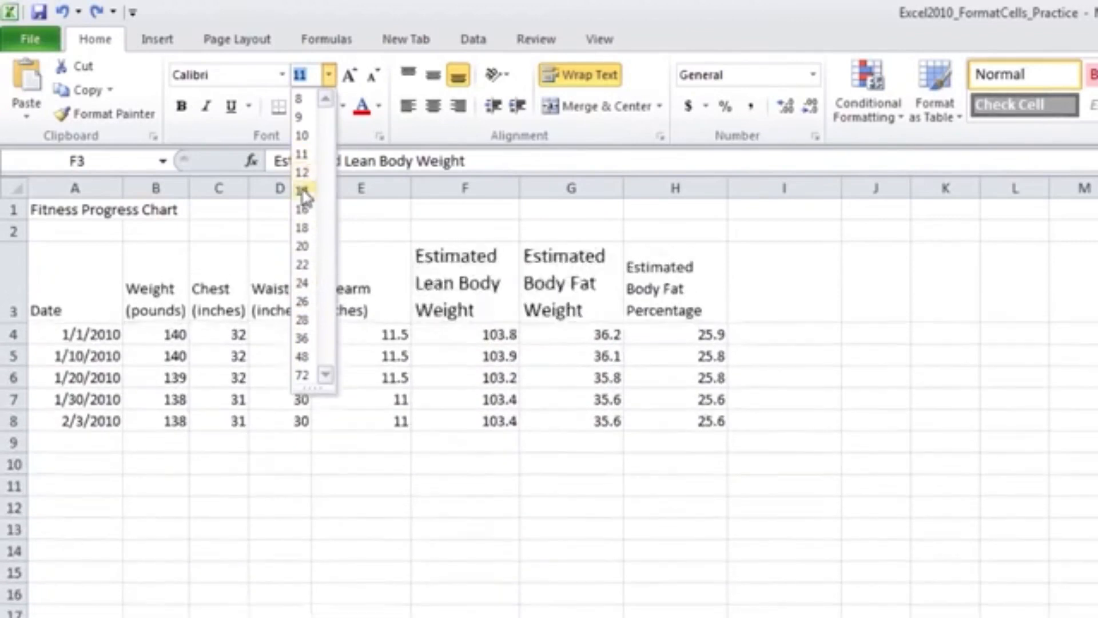
pyautogui.click(303, 228)
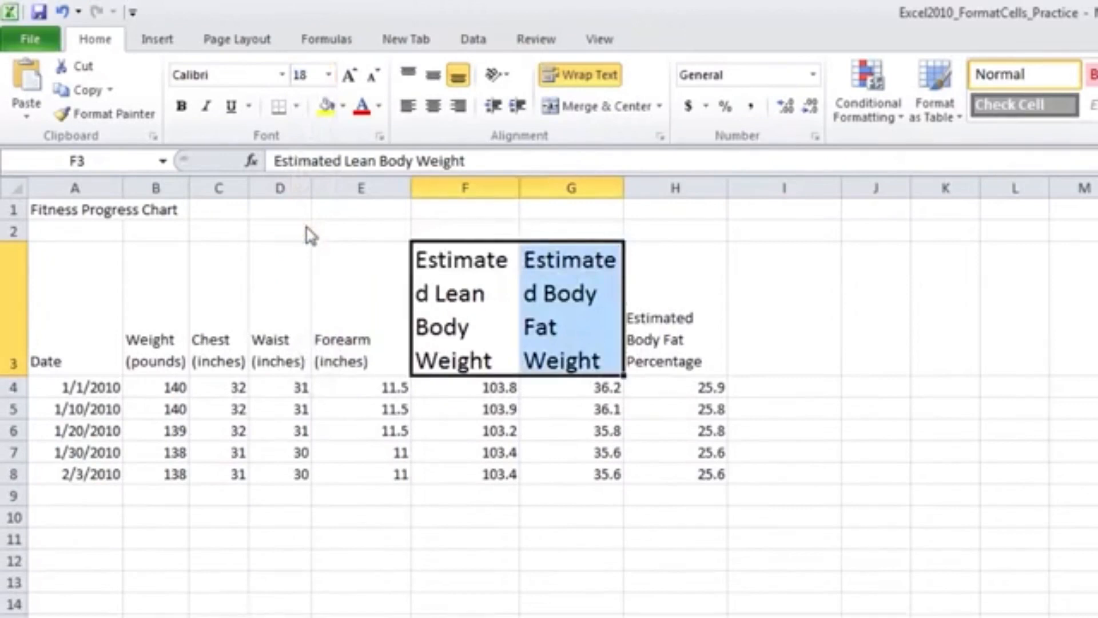
# - Enlarge the F3:G3 heading text in increments to at least 22 points and shrink it in increments to below 16
pyautogui.click(348, 77)
pyautogui.click(347, 77)
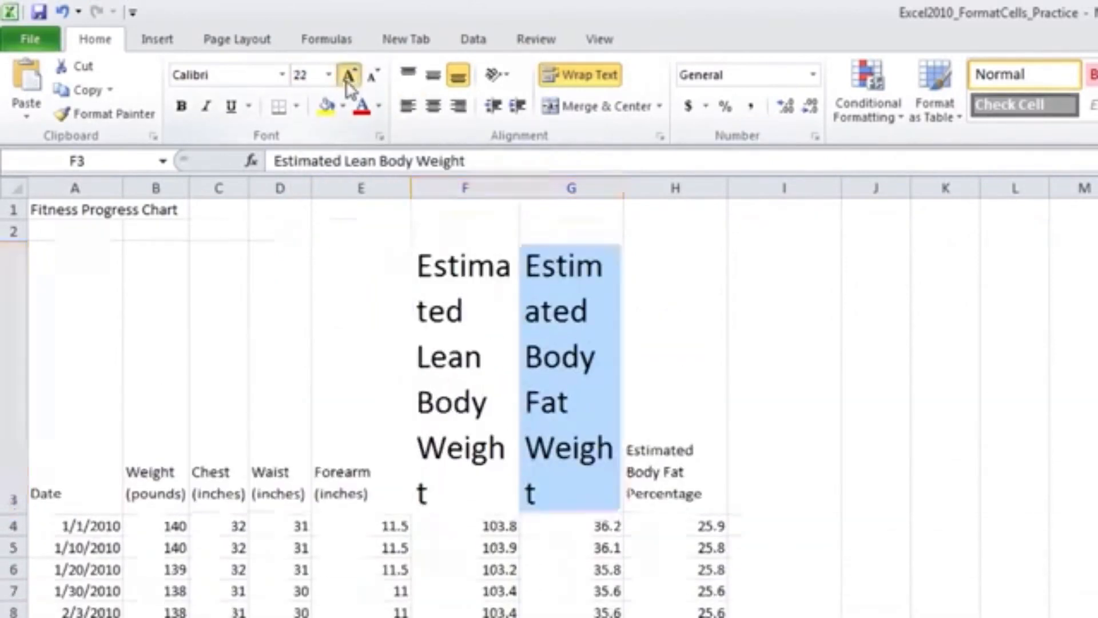
pyautogui.click(372, 76)
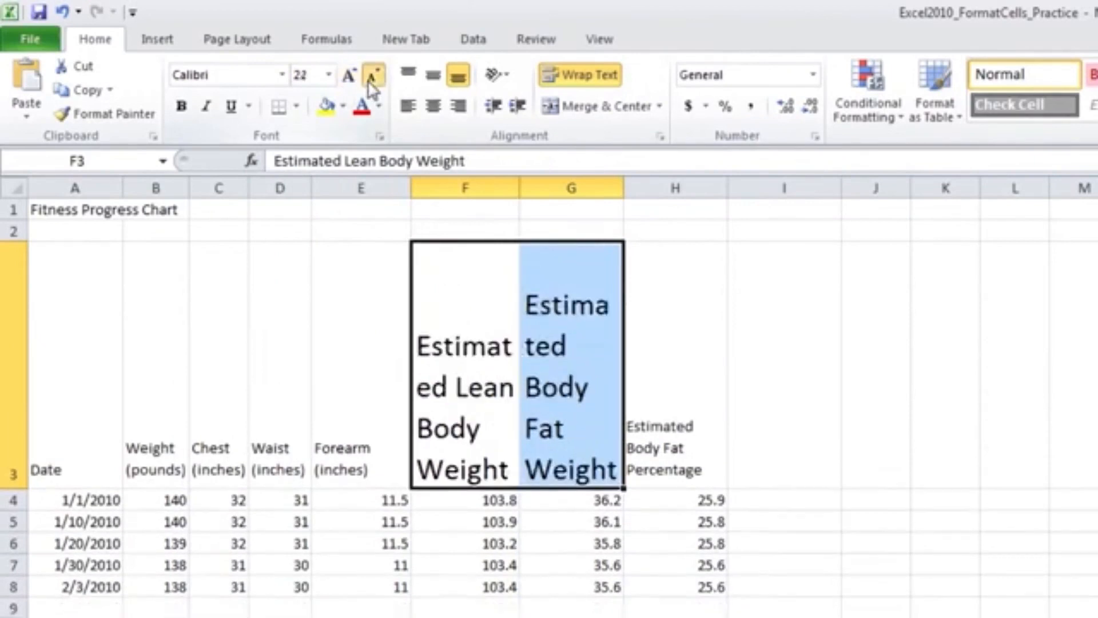
pyautogui.click(370, 86)
pyautogui.click(369, 86)
pyautogui.click(371, 86)
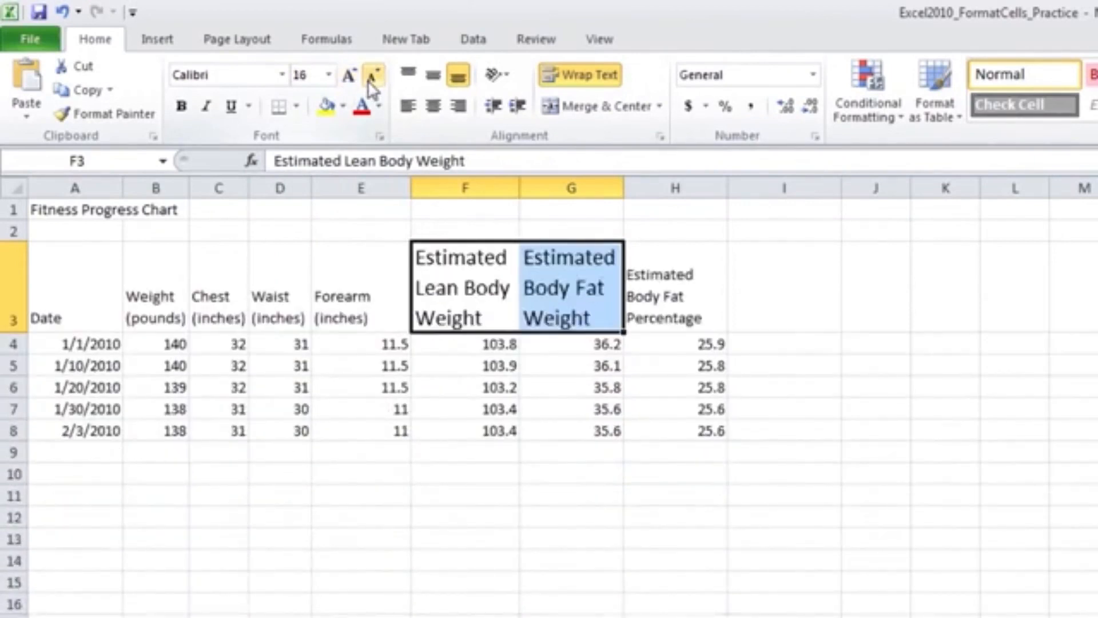
pyautogui.click(371, 86)
pyautogui.click(371, 86)
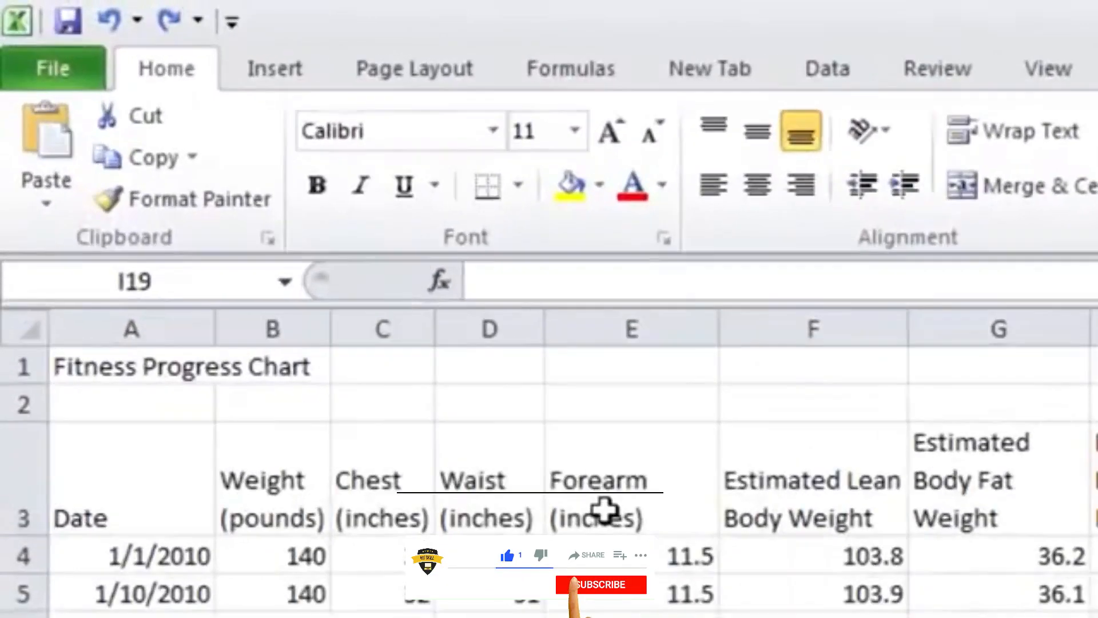
# - Apply bold, italic and underline to the Forearm (inches) heading in cell E3
pyautogui.click(289, 192)
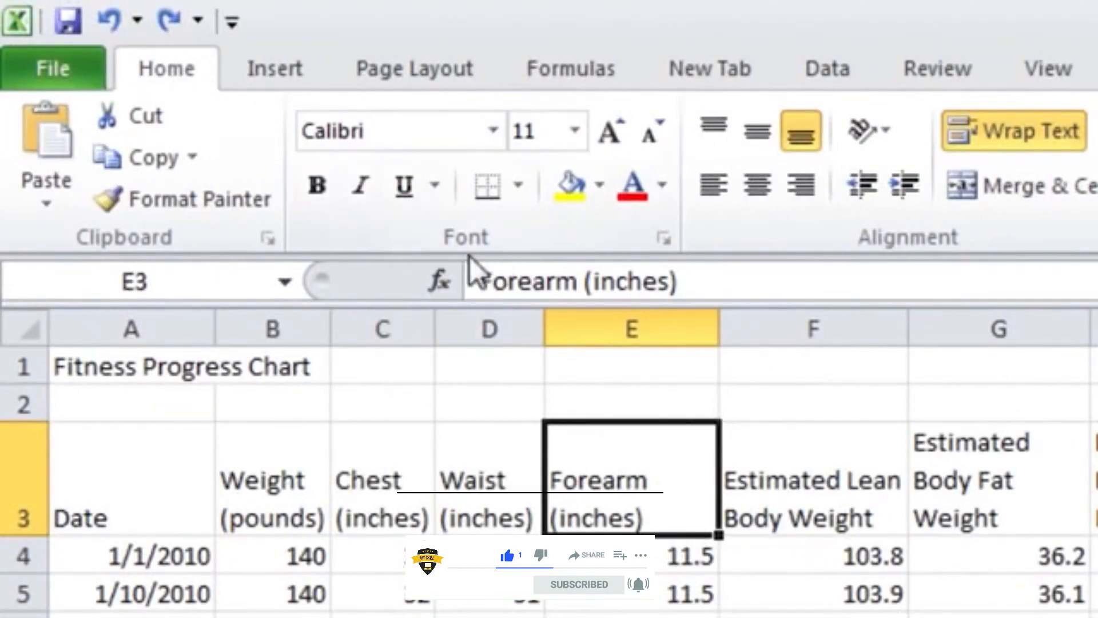
pyautogui.click(319, 192)
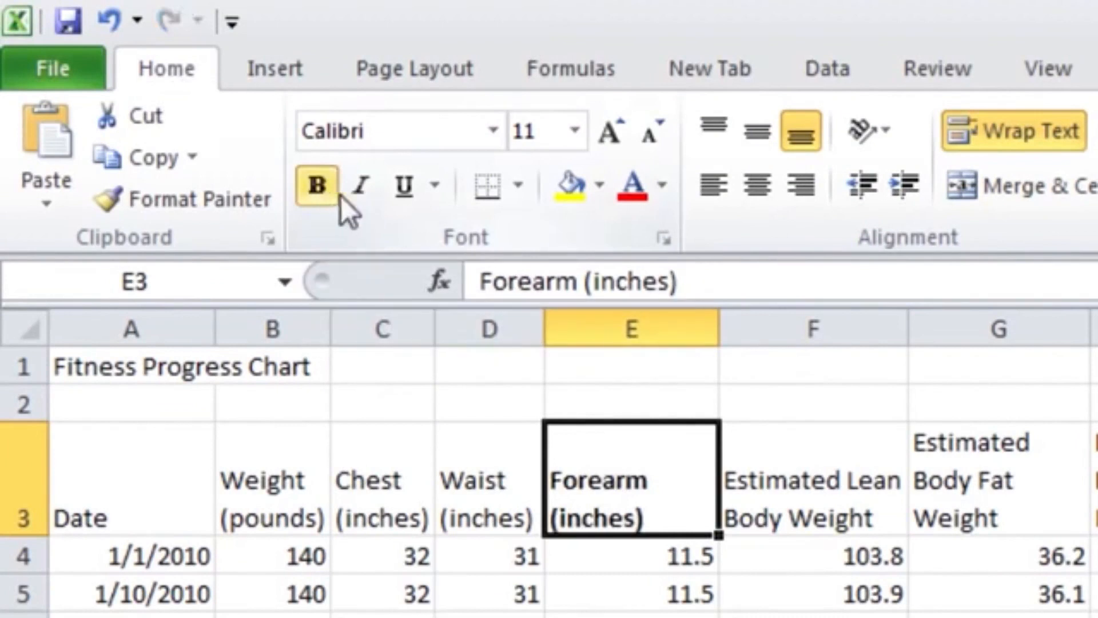
pyautogui.click(359, 195)
pyautogui.click(401, 186)
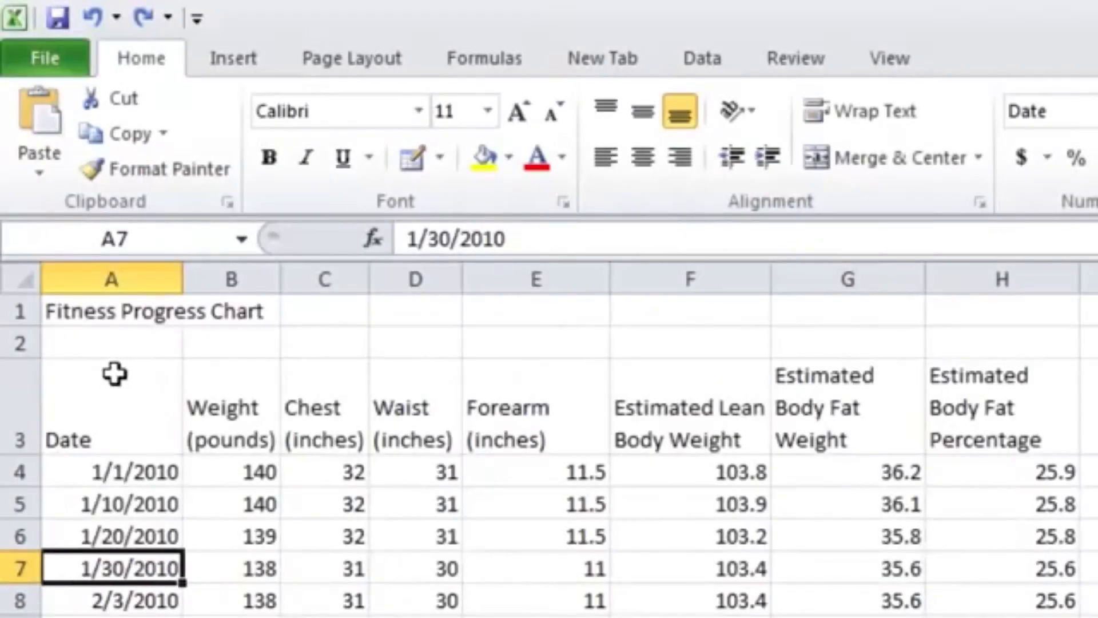
# - Select the Date and Weight headings in A3:B3 and open the cell border choices
pyautogui.click(115, 375)
pyautogui.moveTo(115, 374); pyautogui.dragTo(192, 384)
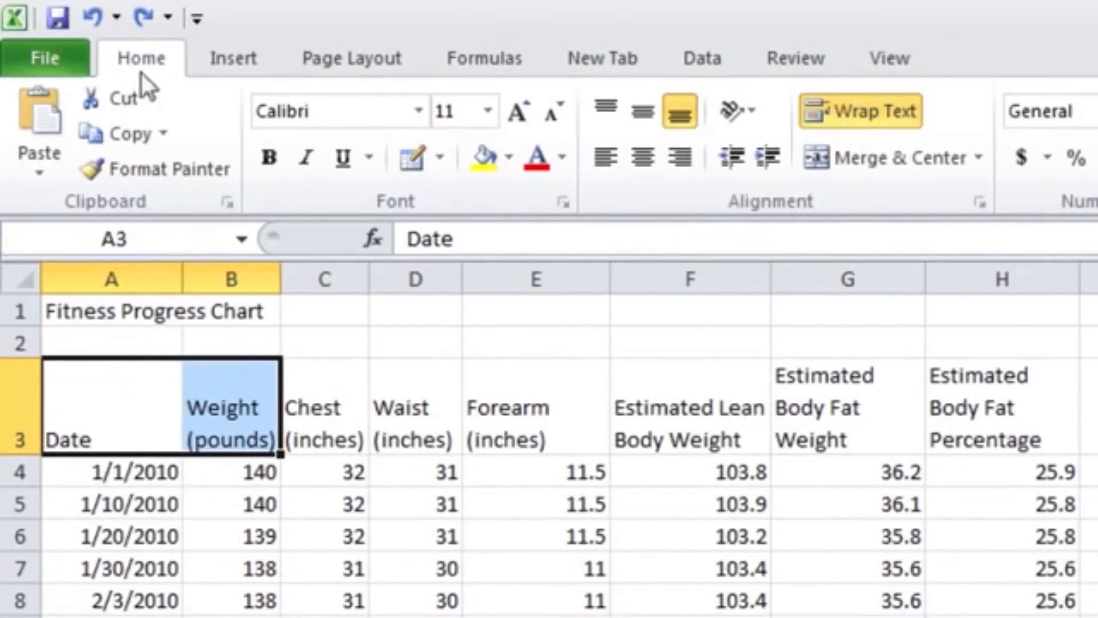
pyautogui.click(439, 158)
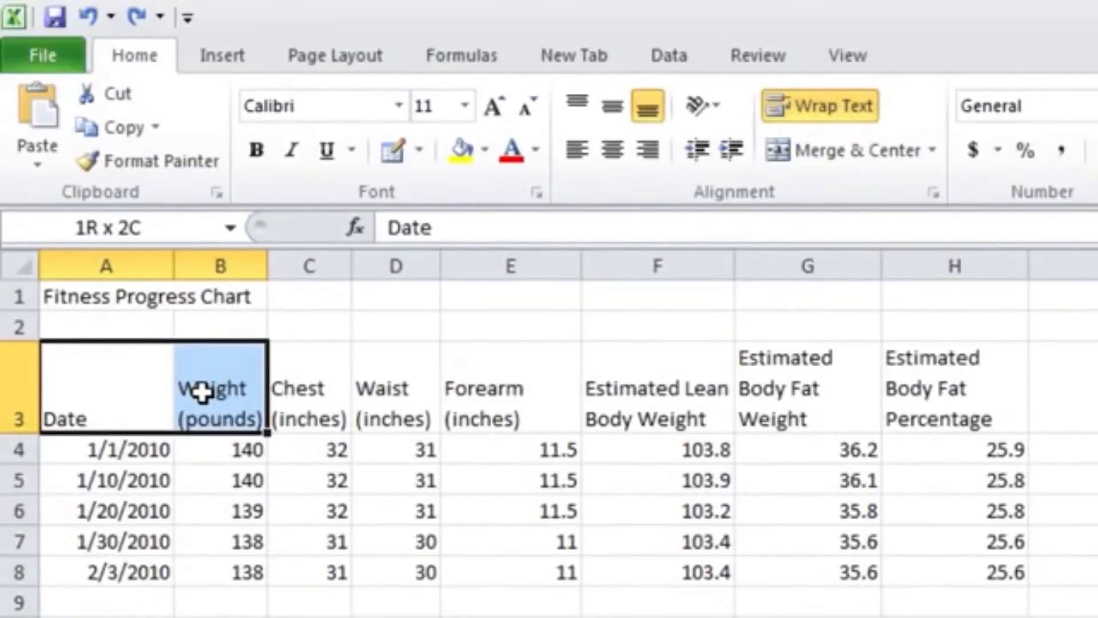
# - Open the font color choices for the A3:B3 headings and the fill color choices for cells A4:B4
pyautogui.moveTo(201, 392); pyautogui.dragTo(202, 393)
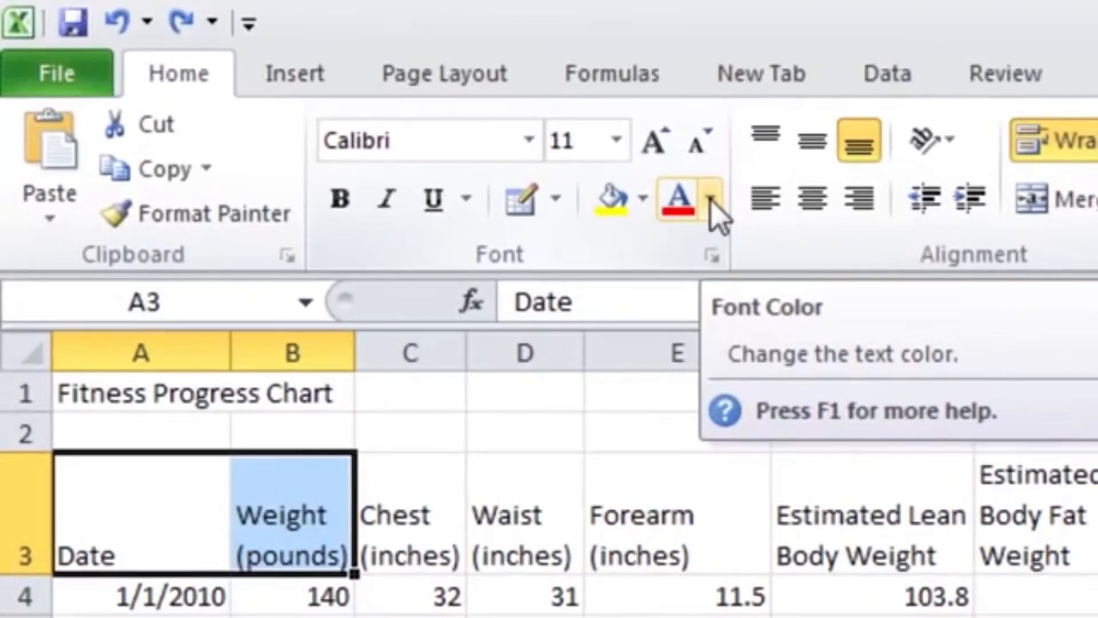
pyautogui.click(712, 200)
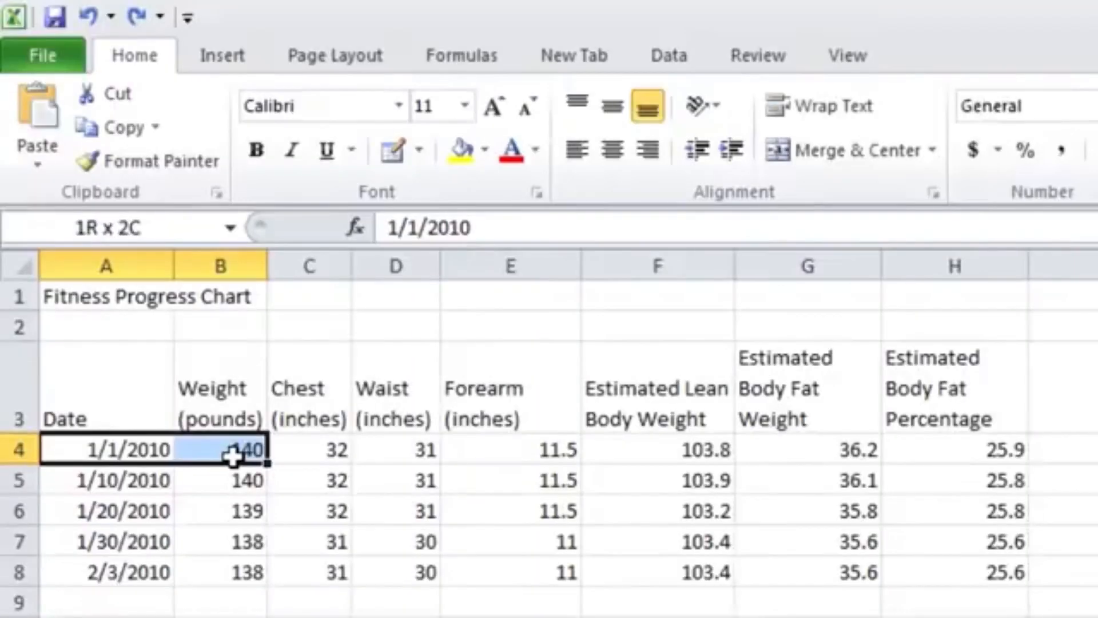
pyautogui.moveTo(228, 456); pyautogui.dragTo(232, 456)
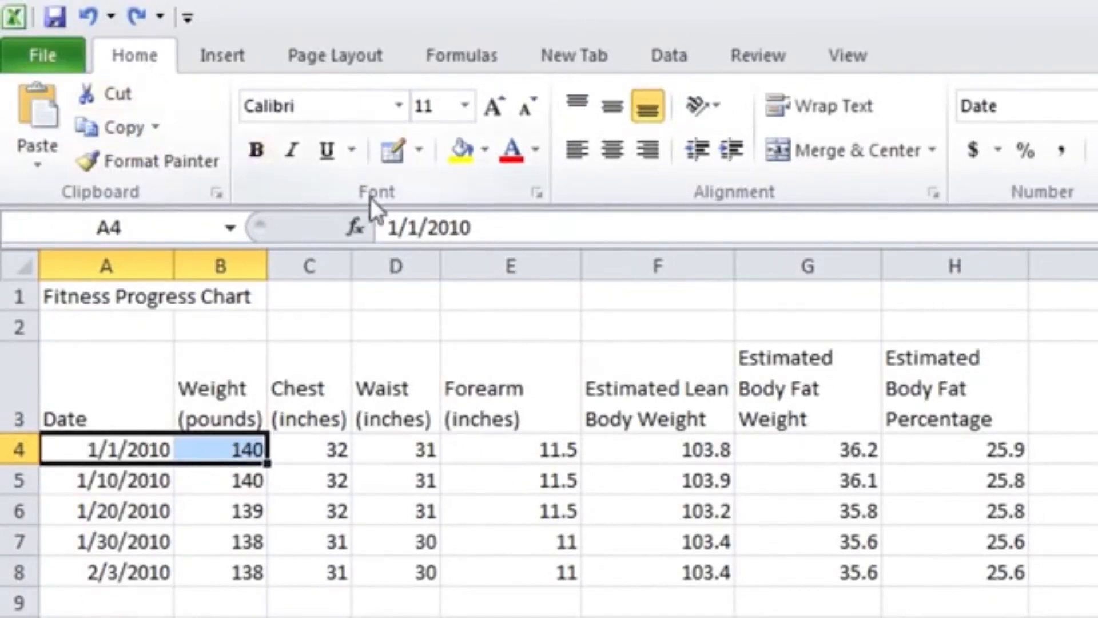
pyautogui.click(484, 151)
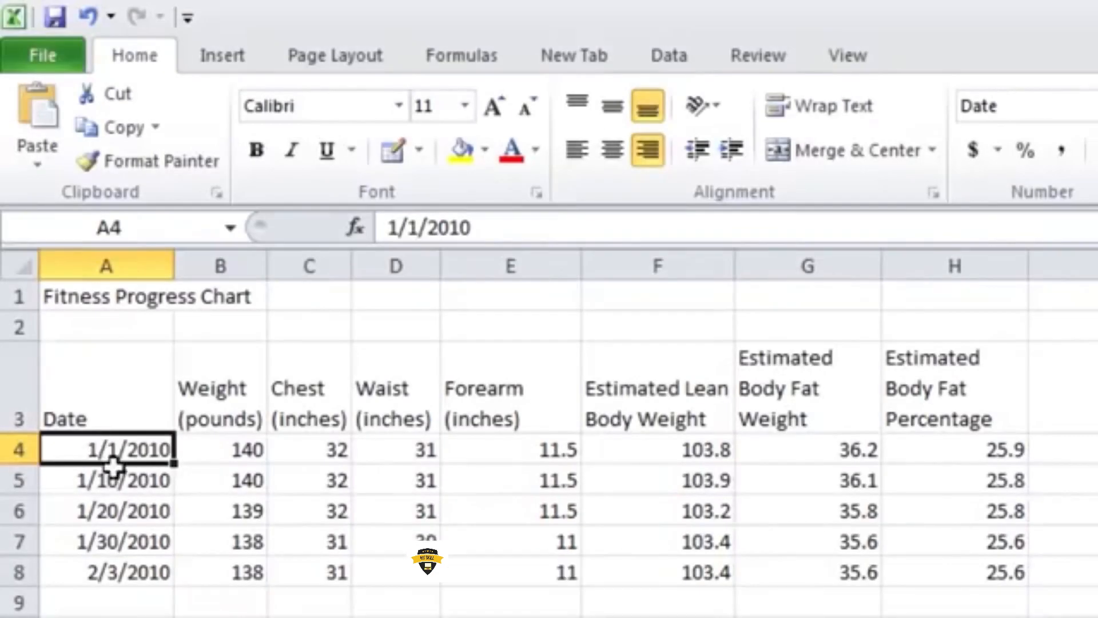
# - Align the dates in A4:A8 to the left, to the center, and finally to the right
pyautogui.moveTo(110, 461); pyautogui.dragTo(132, 572)
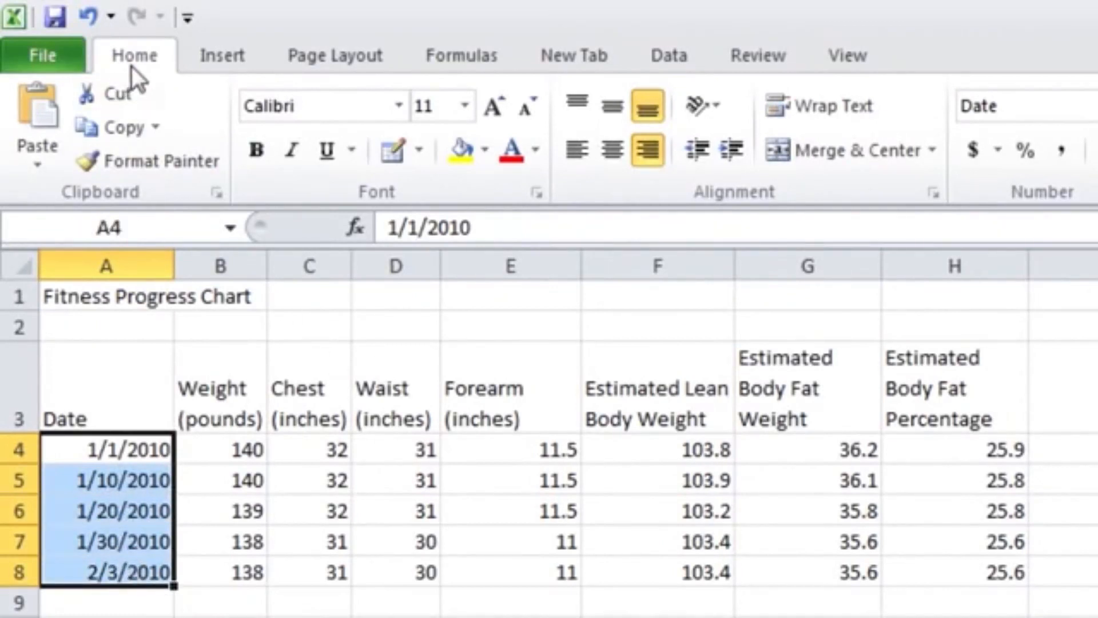
pyautogui.click(575, 150)
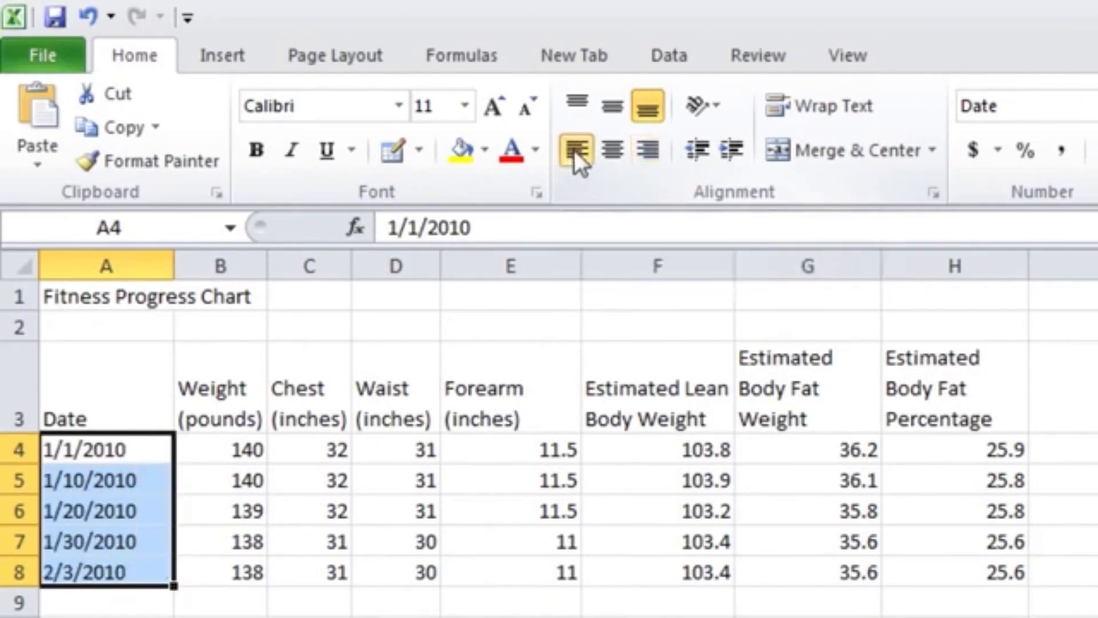
pyautogui.click(612, 158)
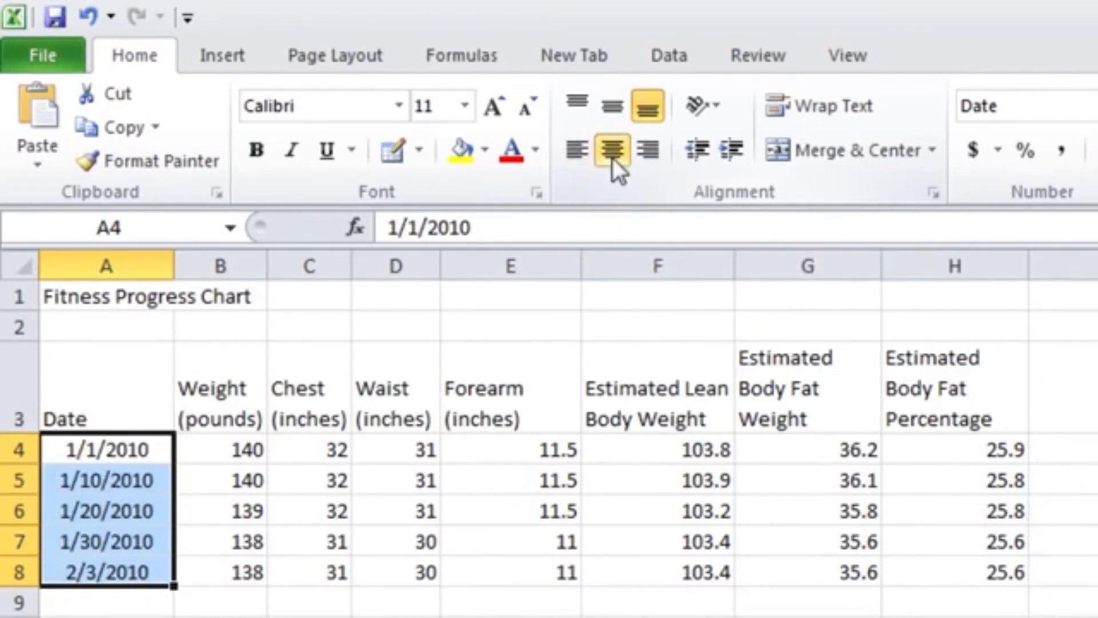
pyautogui.click(648, 157)
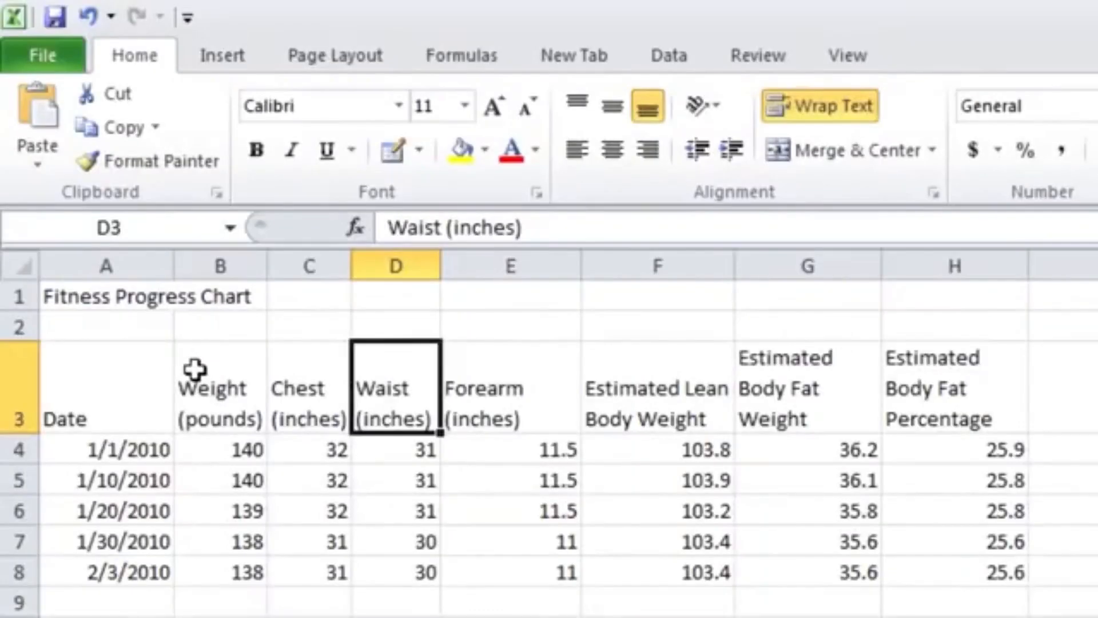
# - Align the Weight, Chest and Waist headings in B3:D3 vertically to the top, the middle, and finally the bottom
pyautogui.moveTo(206, 372); pyautogui.dragTo(395, 396)
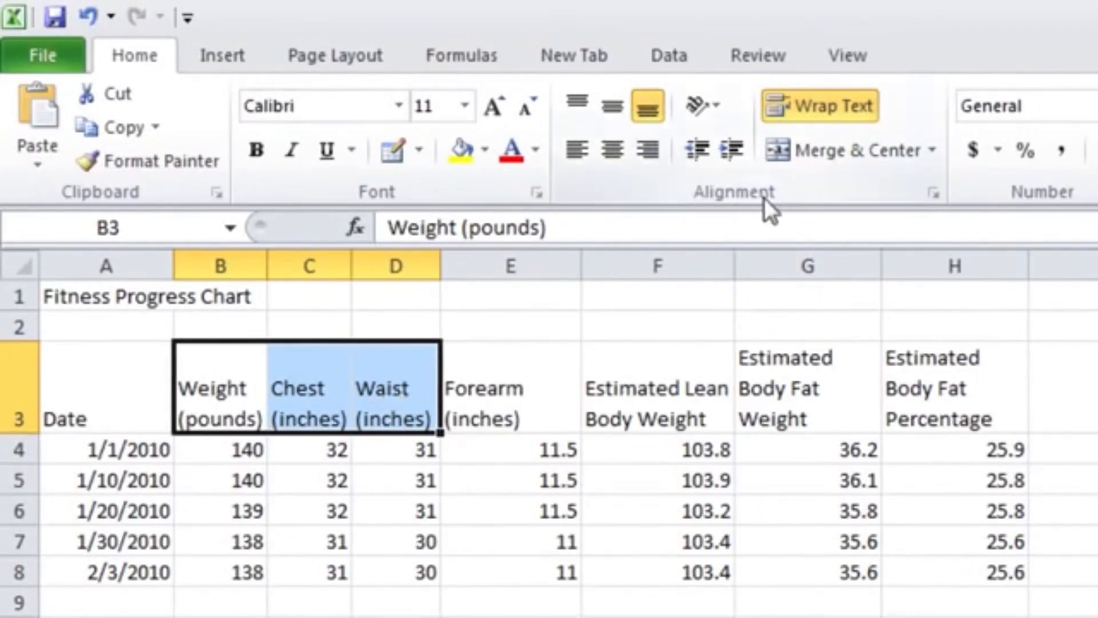
pyautogui.click(586, 111)
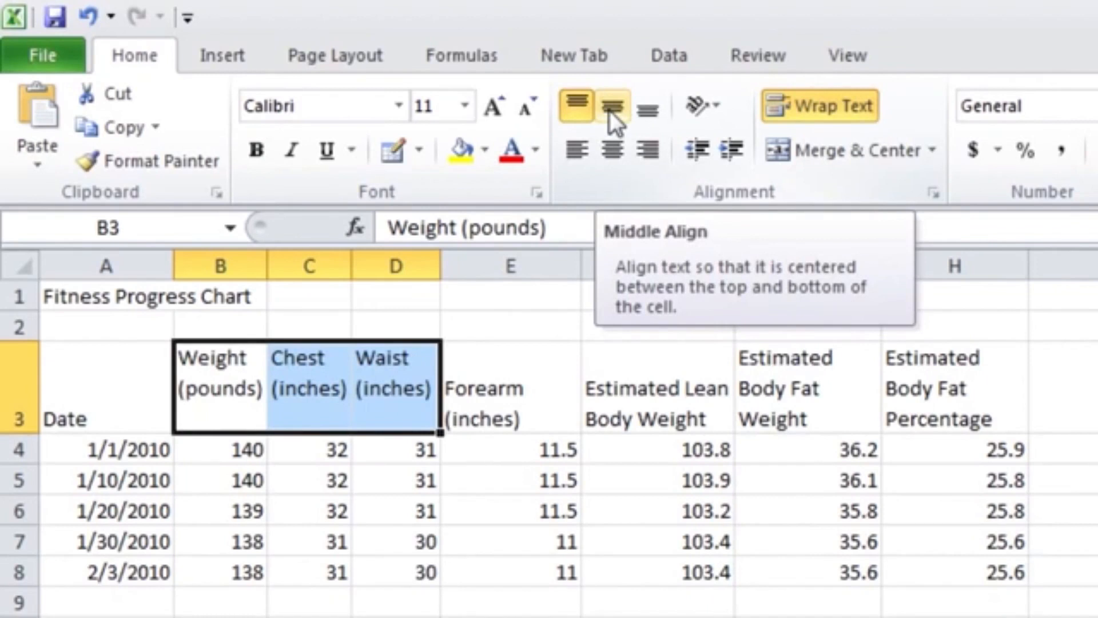
pyautogui.click(610, 111)
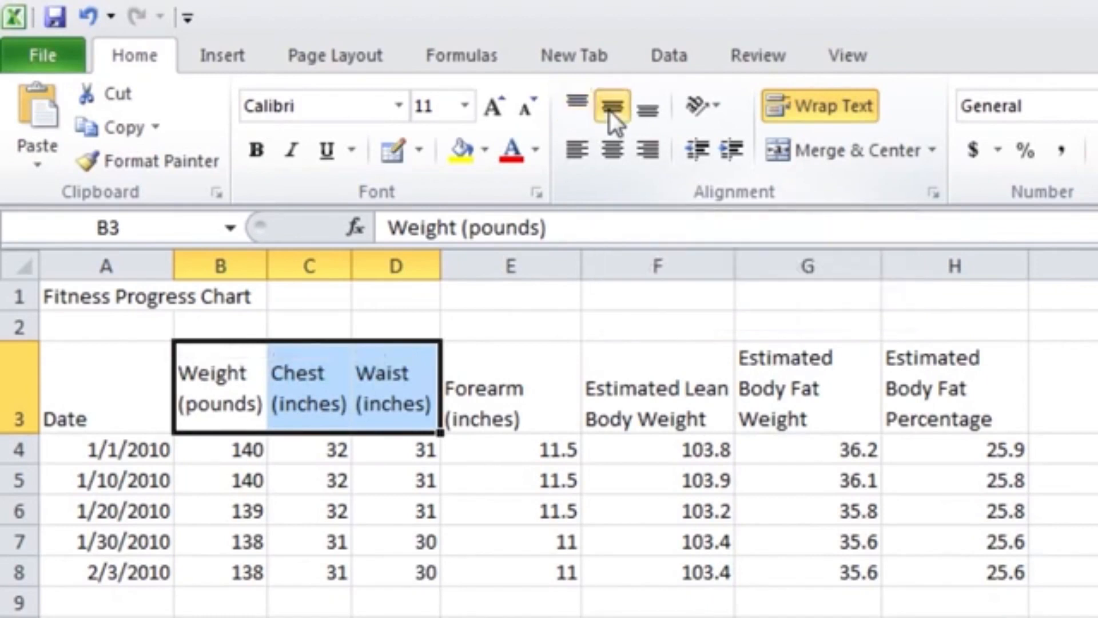
pyautogui.click(651, 111)
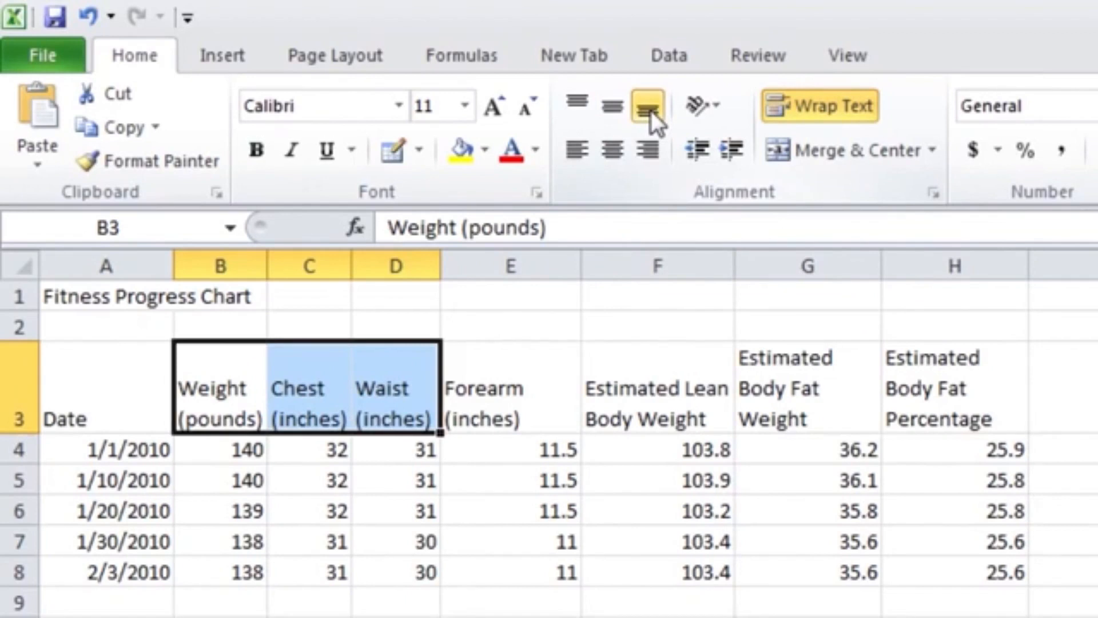
pyautogui.click(107, 457)
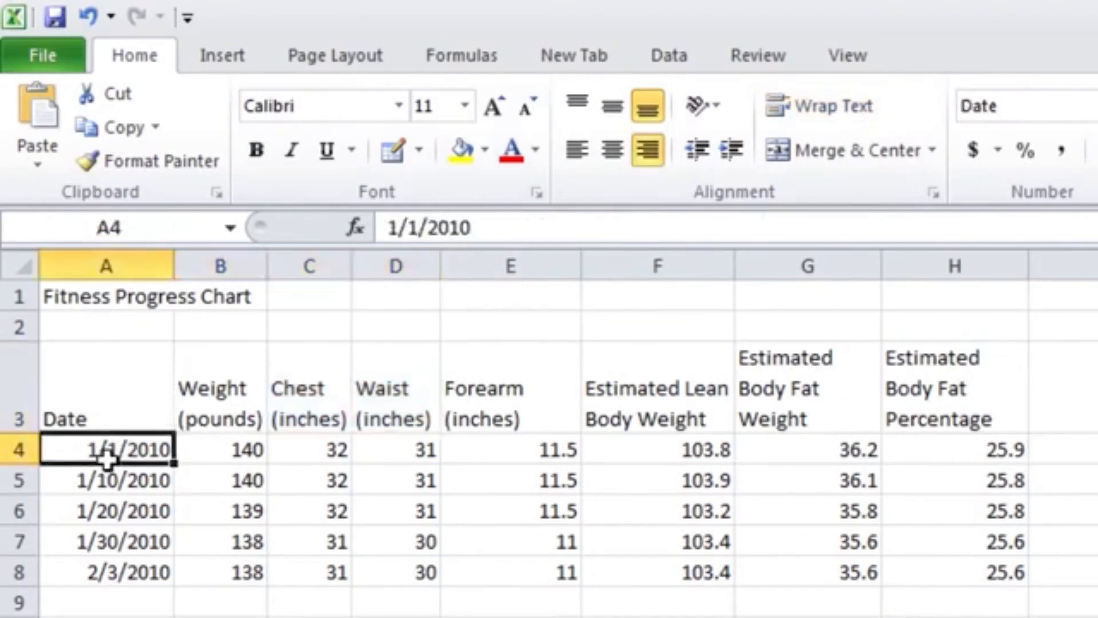
pyautogui.click(237, 406)
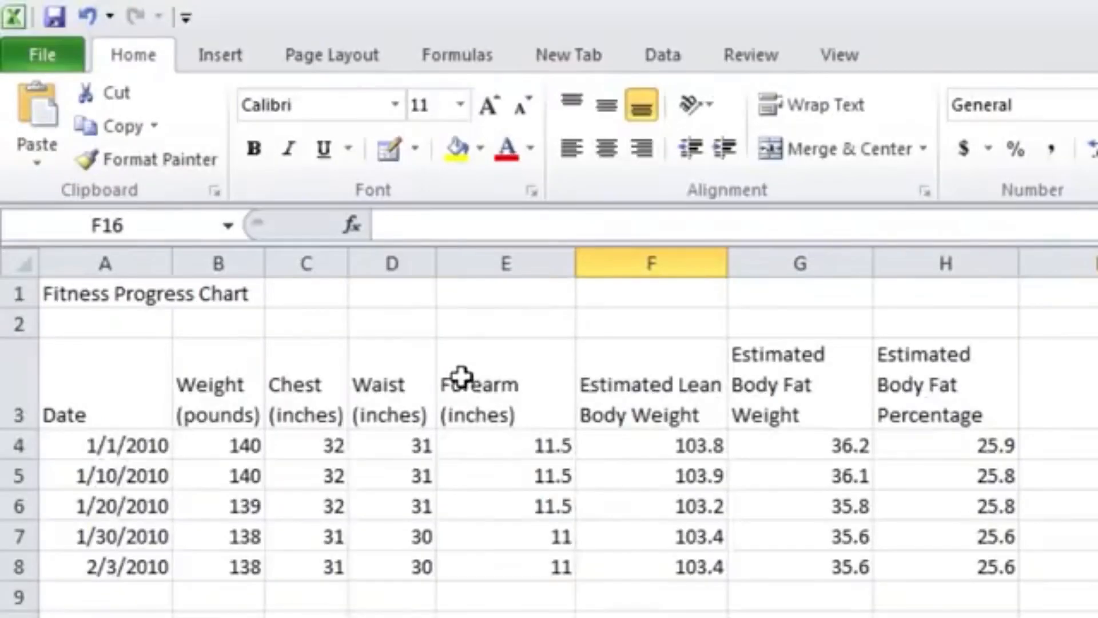
# - Select the Forearm cells E3:E8 and examine the available number formats
pyautogui.moveTo(461, 385); pyautogui.dragTo(517, 554)
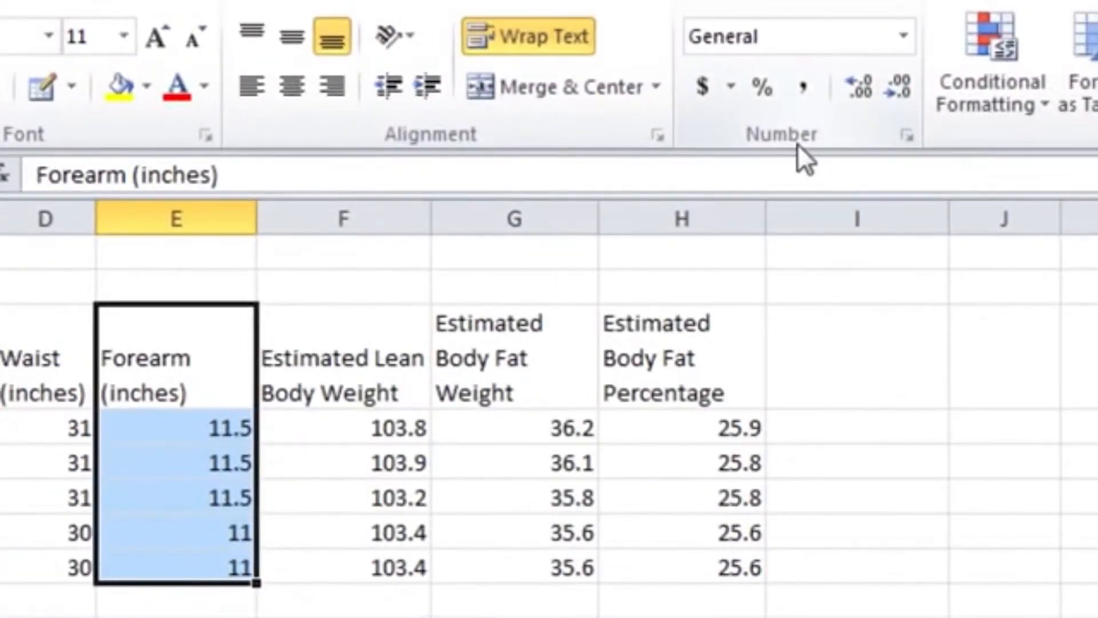
pyautogui.click(904, 39)
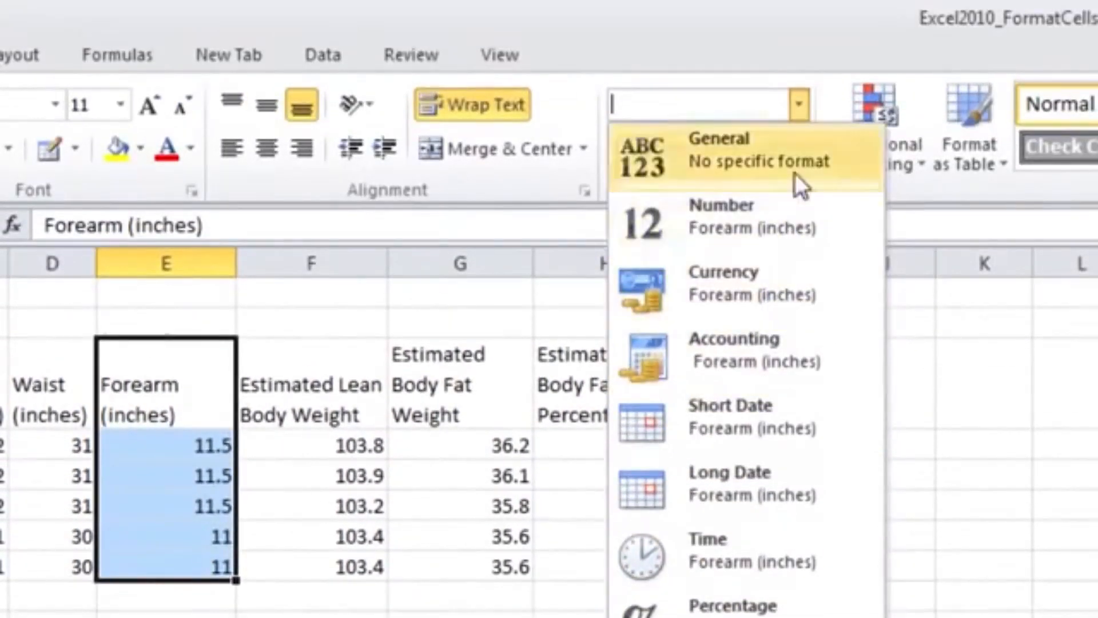
pyautogui.click(801, 101)
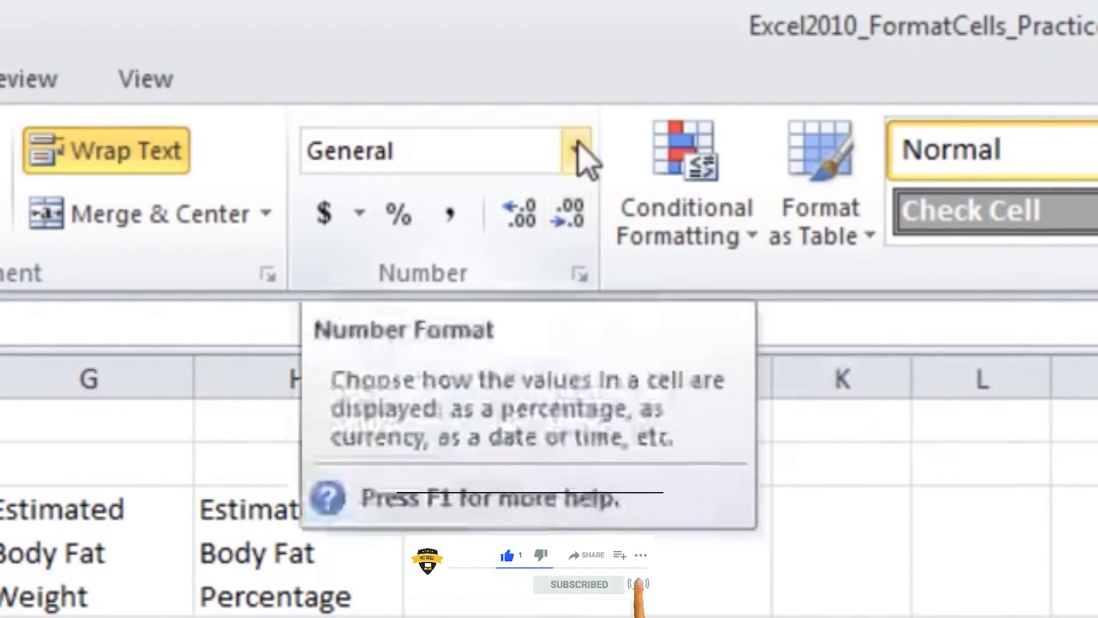
pyautogui.click(578, 152)
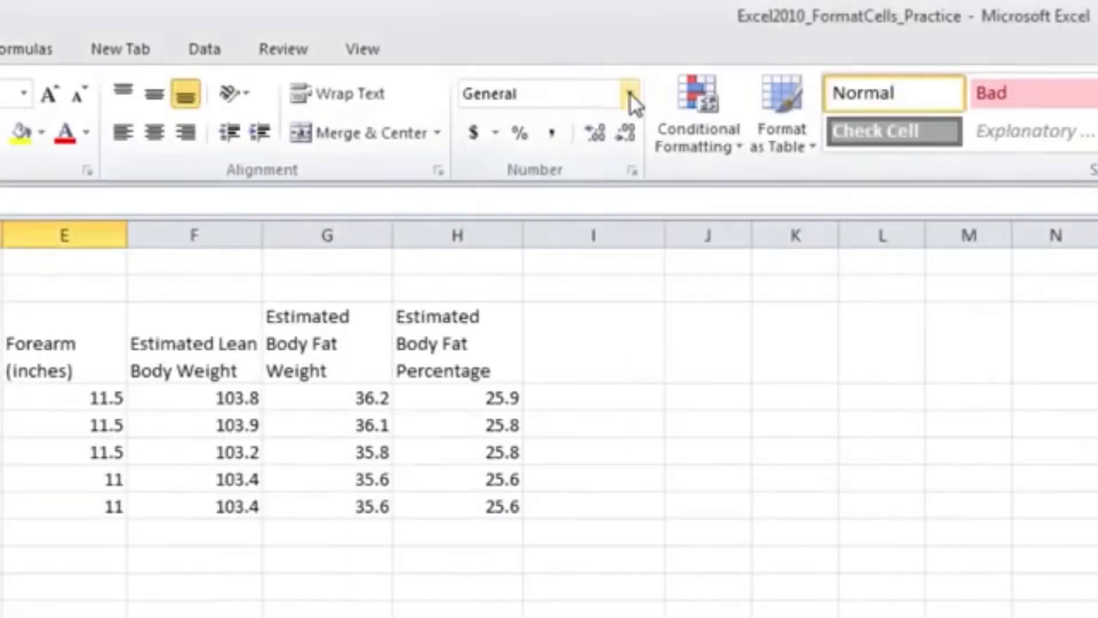
pyautogui.click(631, 94)
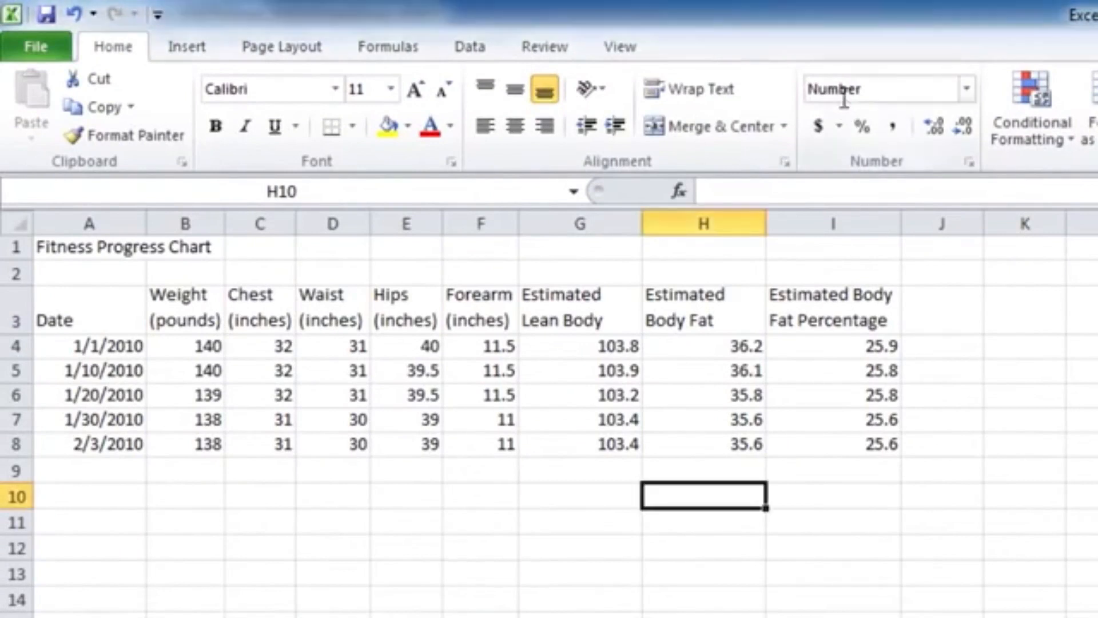
# - Enter 4 in cell H10 with the Number format
pyautogui.click(844, 98)
pyautogui.click(744, 498)
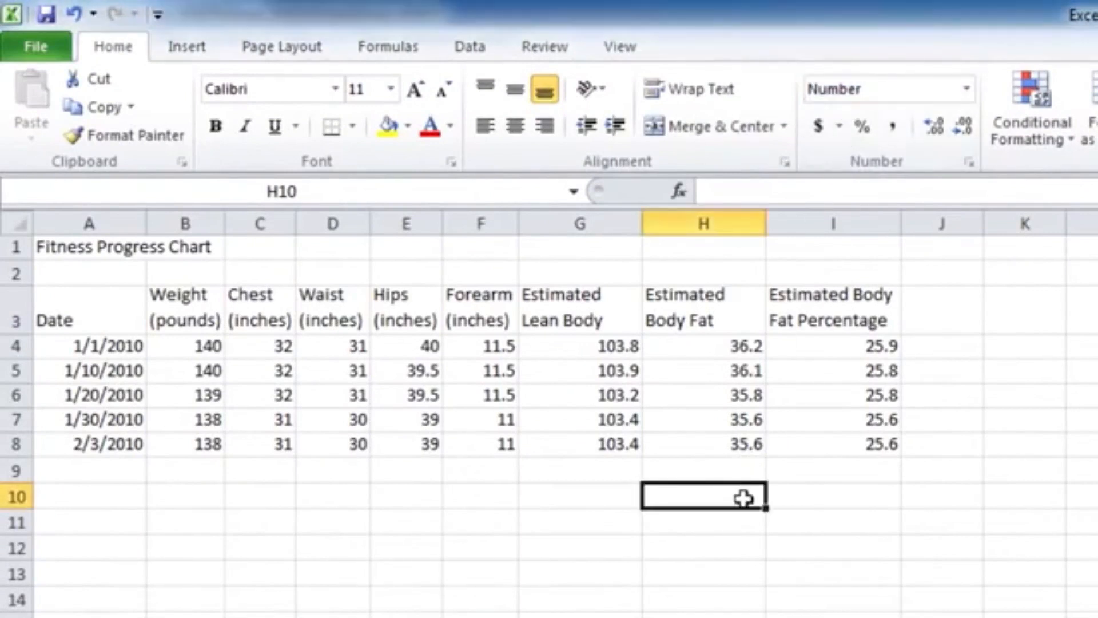
pyautogui.write('4')
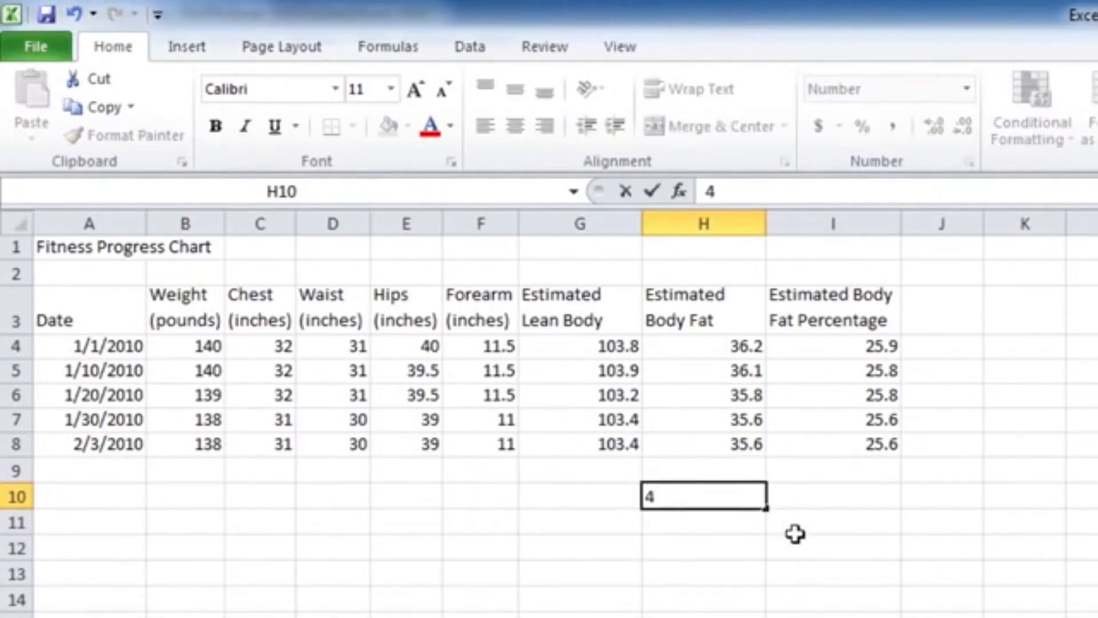
pyautogui.press('Return')
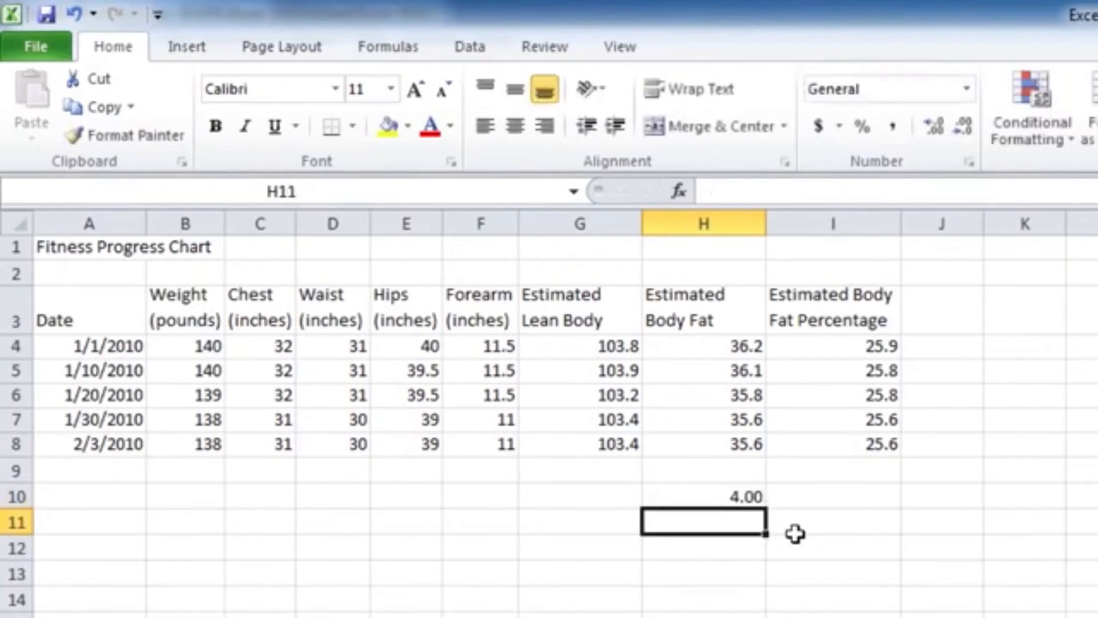
# - Apply the Currency format to cell H10 and enter 4 in it
pyautogui.click(686, 498)
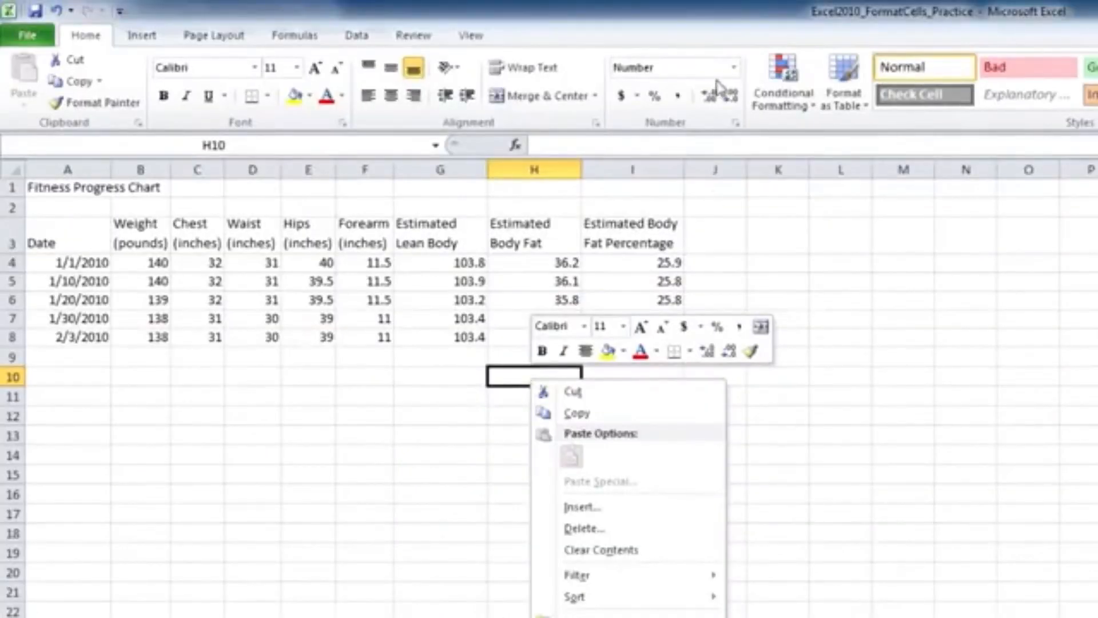
pyautogui.click(734, 67)
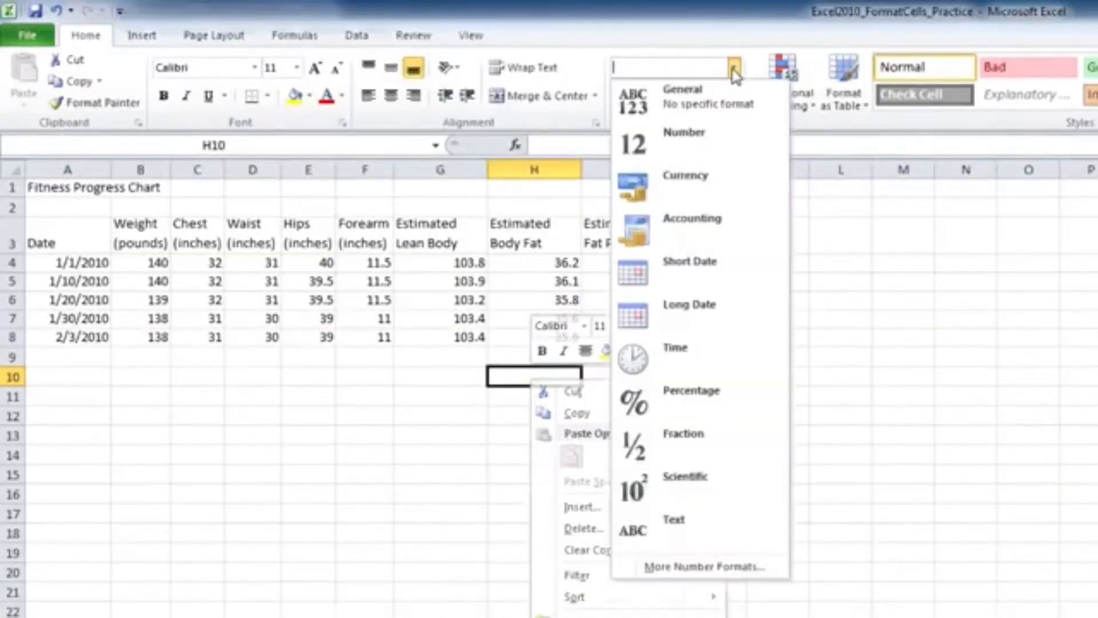
pyautogui.click(715, 189)
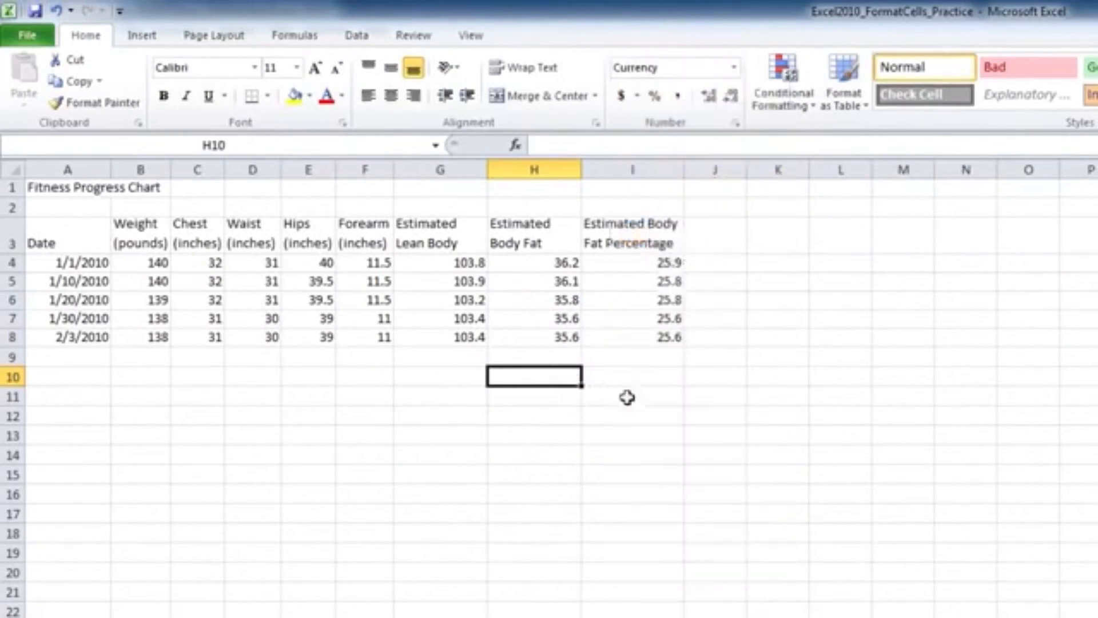
pyautogui.write('4')
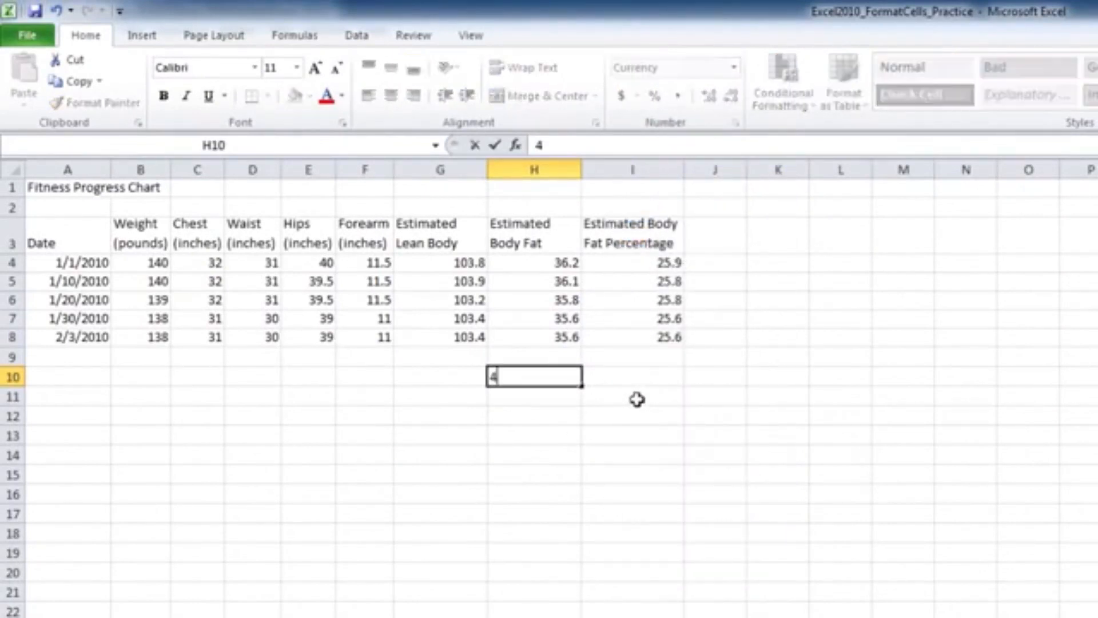
pyautogui.press('Return')
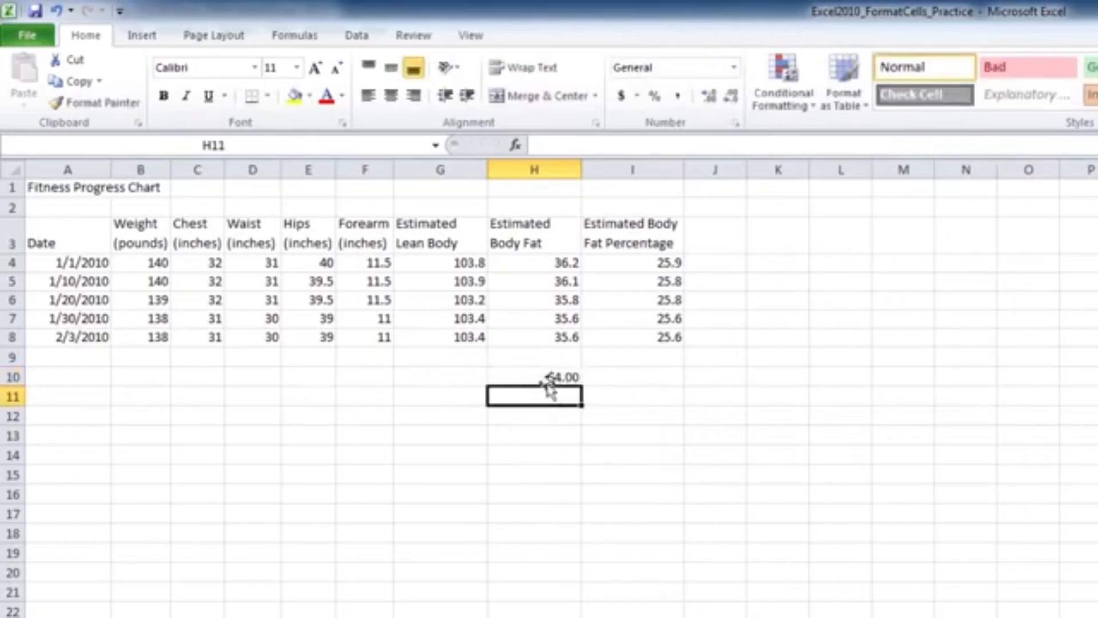
pyautogui.click(551, 380)
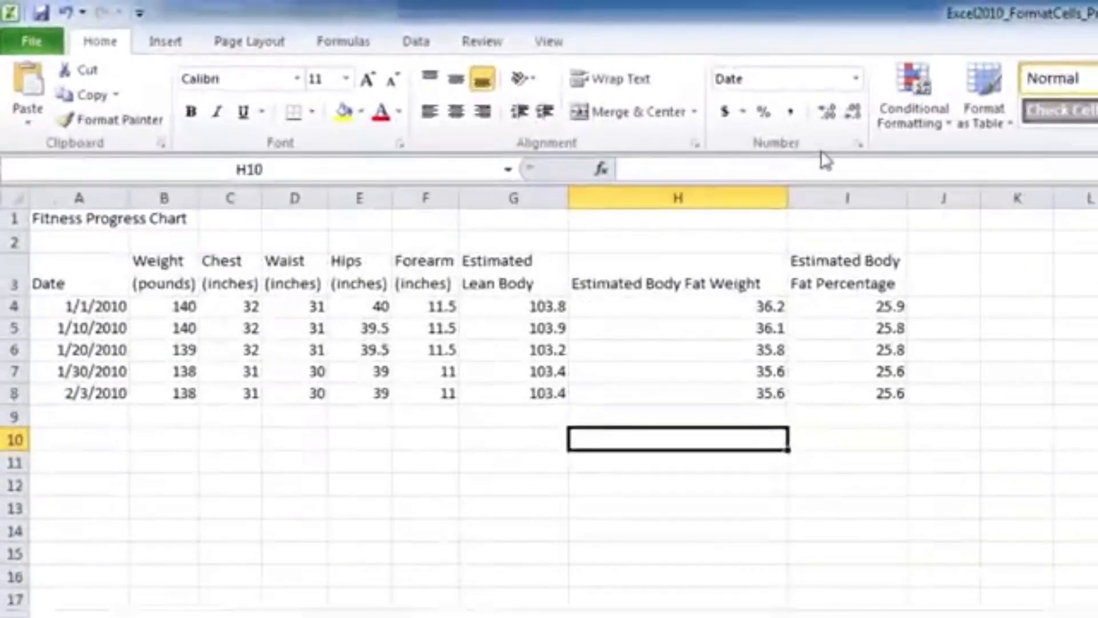
# - Apply the Percentage format to cell H10 and enter .75 in it
pyautogui.click(532, 49)
pyautogui.click(834, 456)
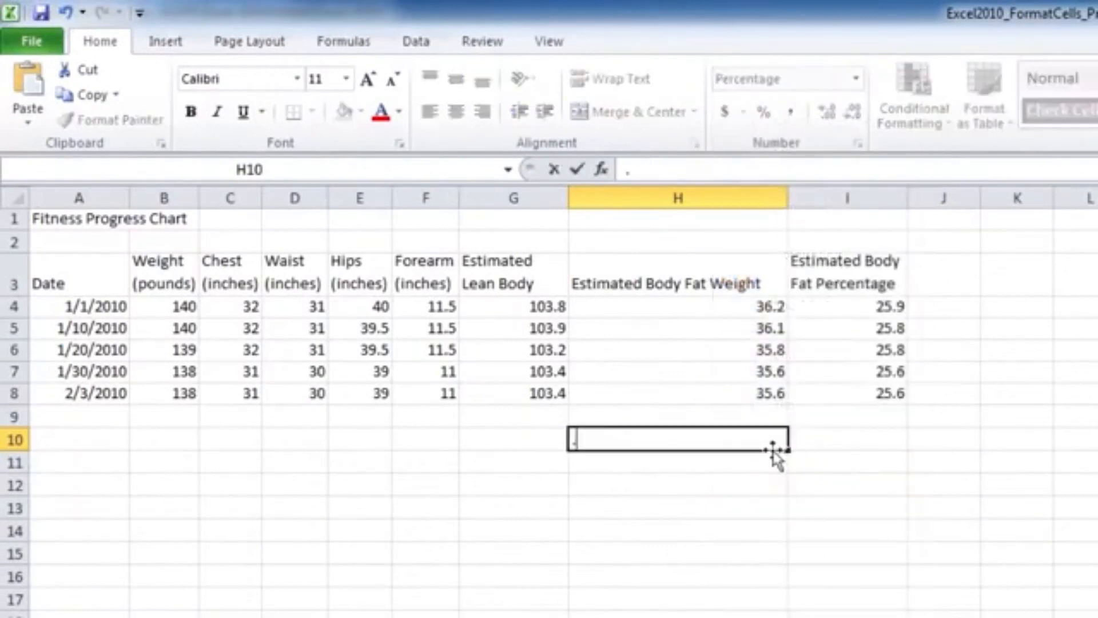
pyautogui.write('.75')
pyautogui.press('Return')
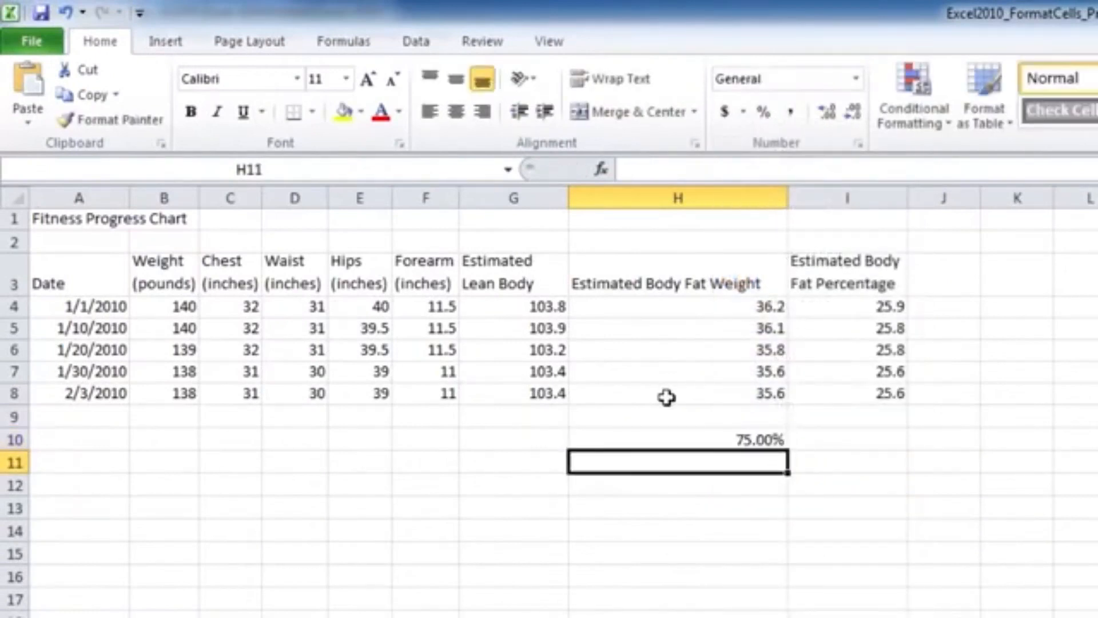
# - Apply the Fraction format to cell H10 and enter 1/4 in it
pyautogui.click(722, 450)
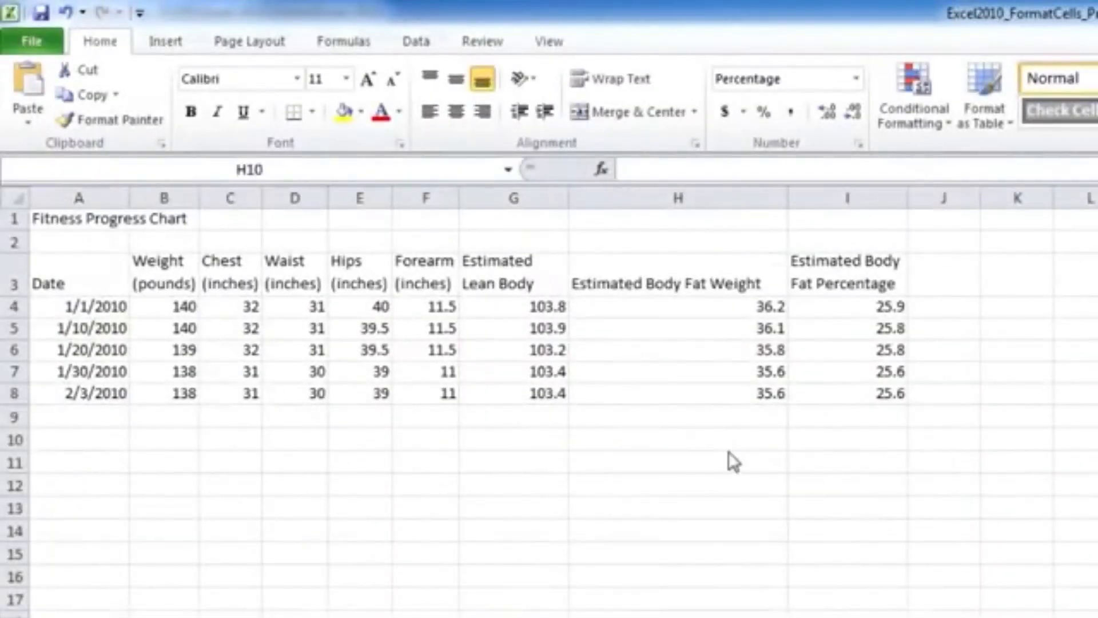
pyautogui.click(856, 79)
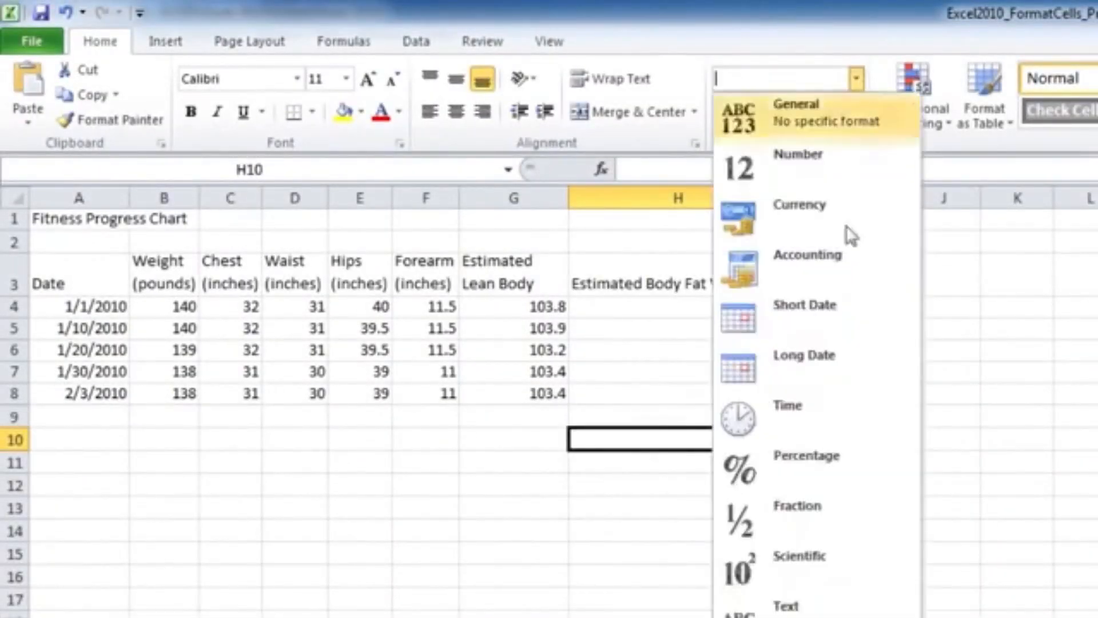
pyautogui.click(829, 509)
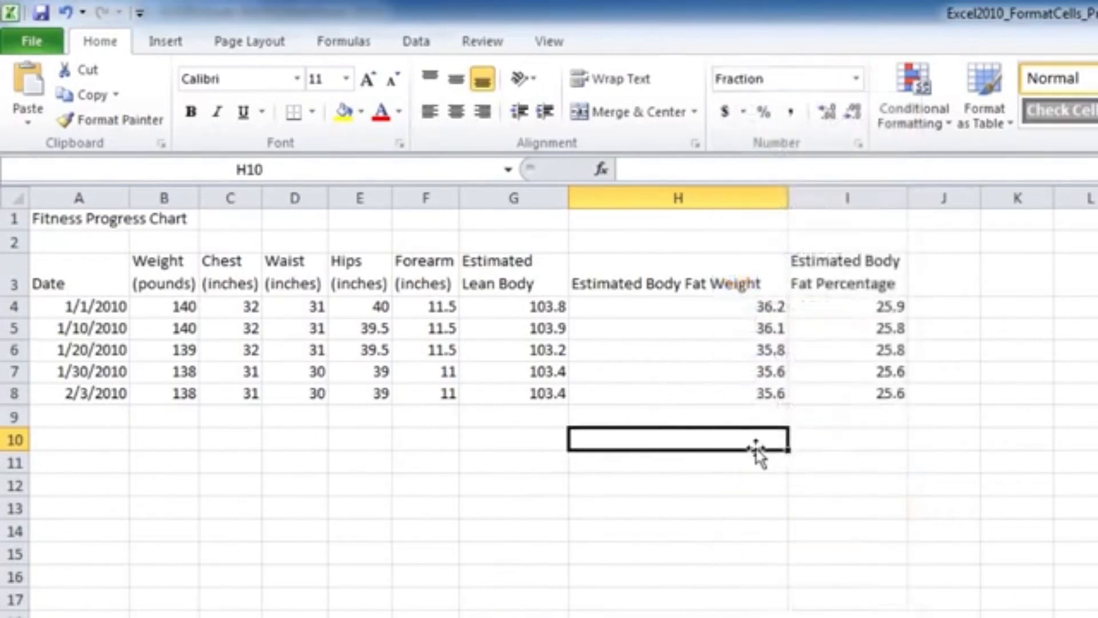
pyautogui.write('1/')
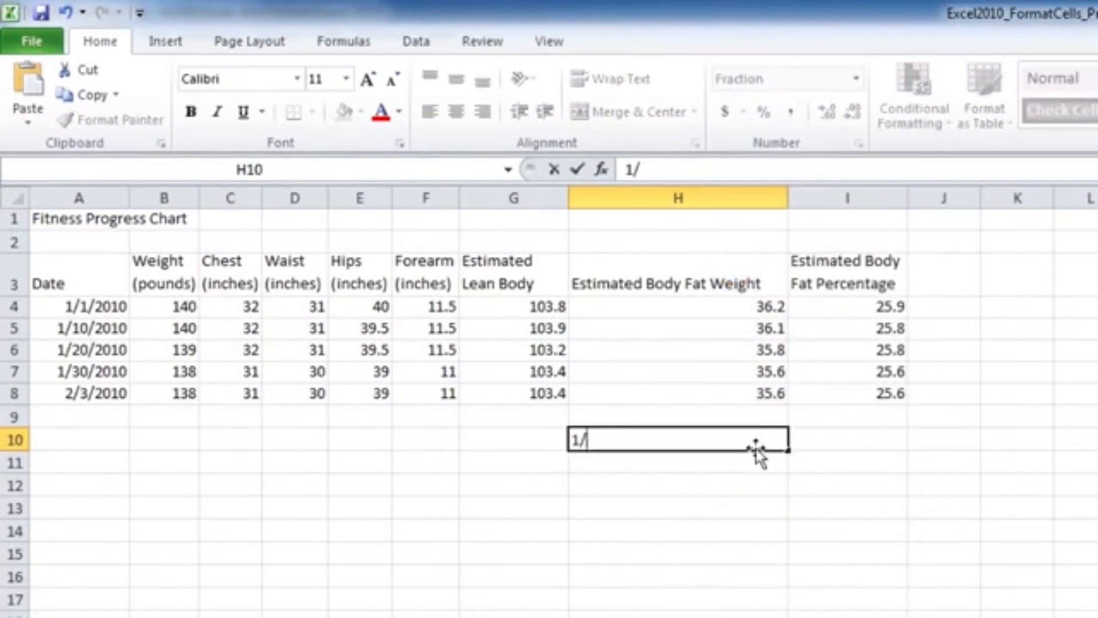
pyautogui.write('4')
pyautogui.press('Return')
pyautogui.click(738, 440)
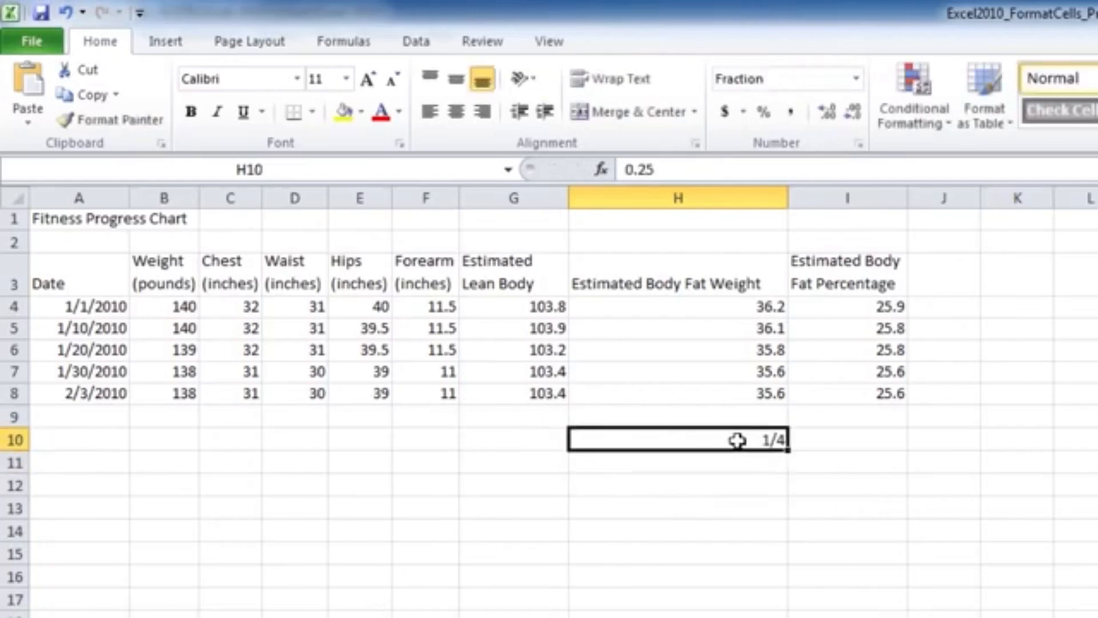
# - Apply the General format to cell H11 and enter 1/4 in it
pyautogui.click(762, 470)
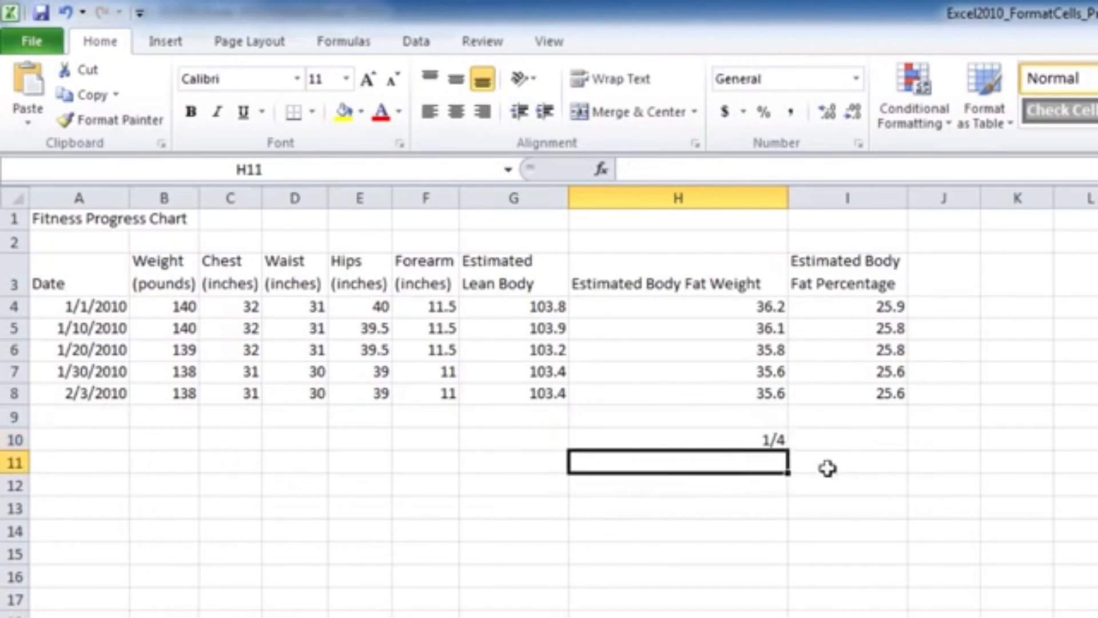
pyautogui.click(856, 78)
pyautogui.click(846, 123)
pyautogui.write('1/4')
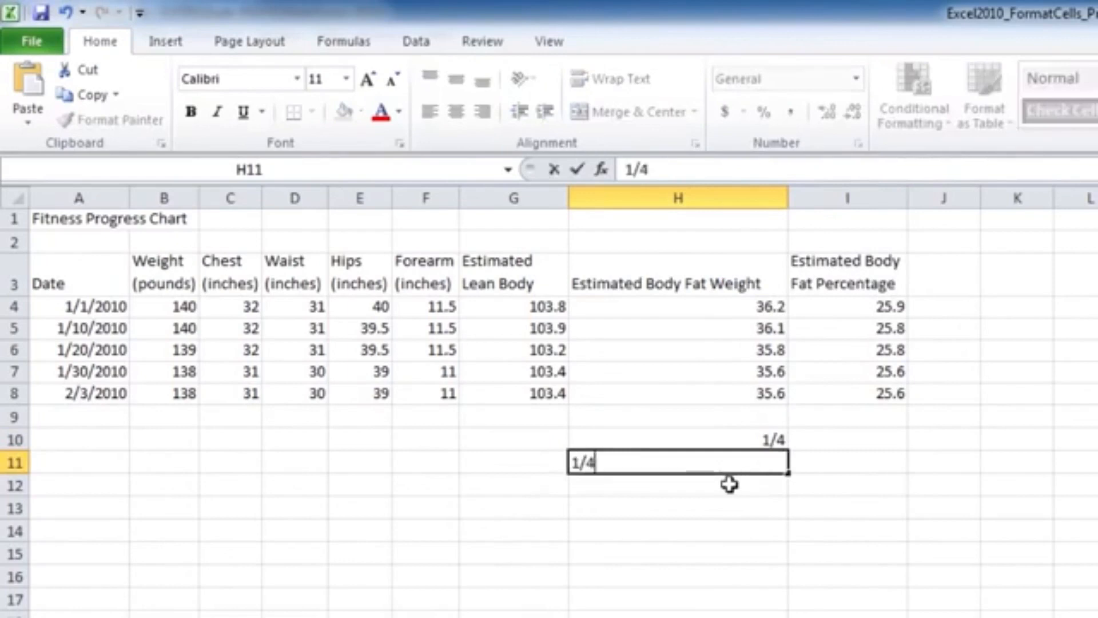
pyautogui.press('Return')
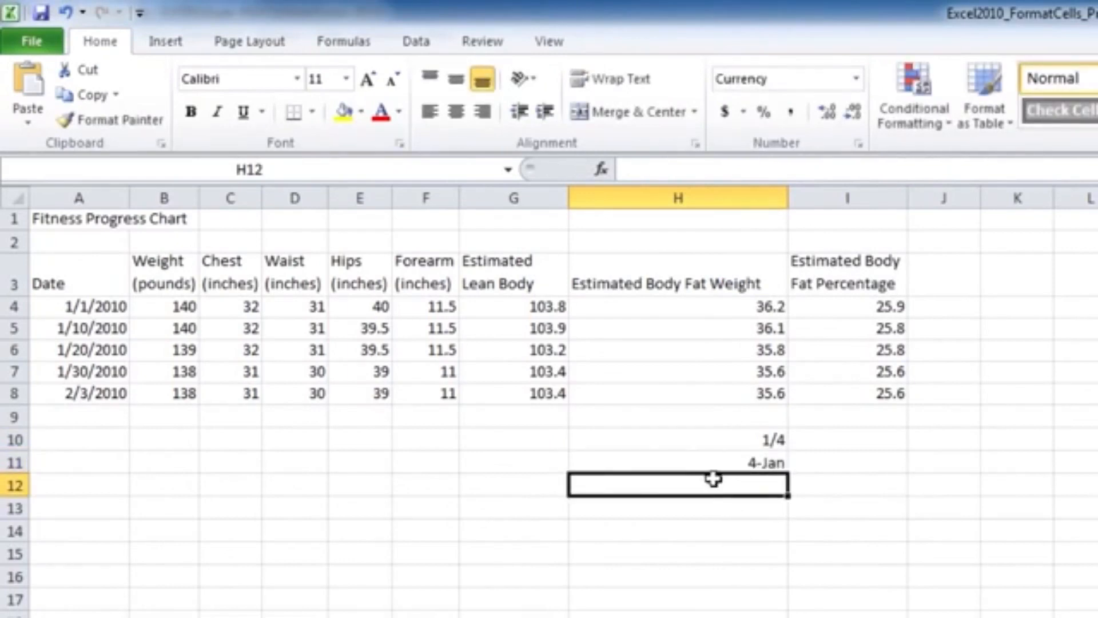
pyautogui.click(704, 463)
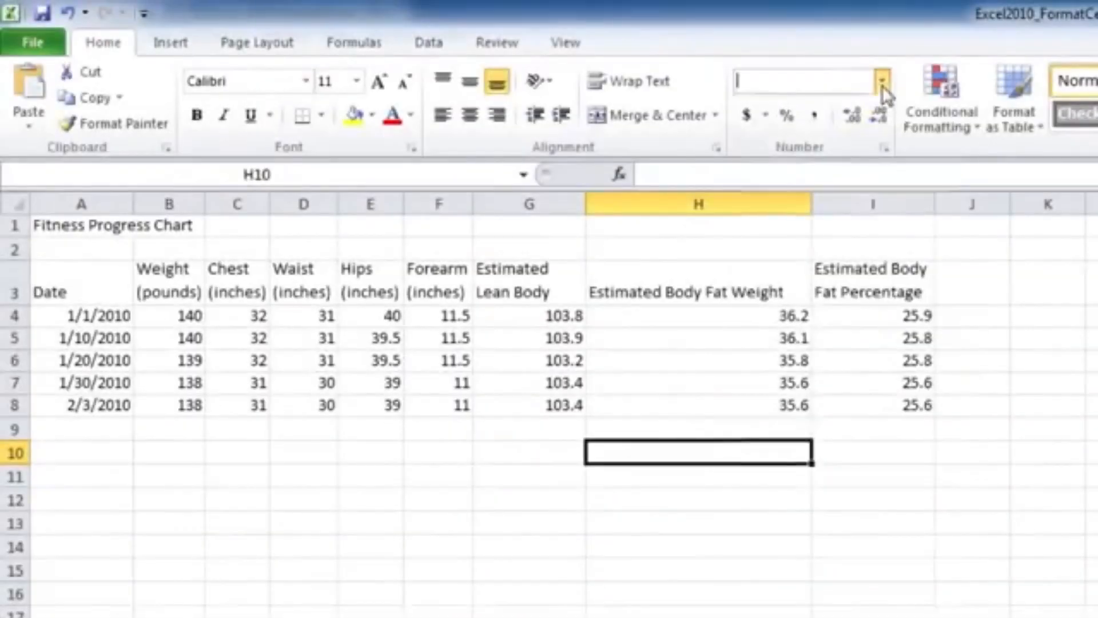
# - Apply the Scientific format to cell H10 and enter 140000 in it
pyautogui.click(882, 83)
pyautogui.click(818, 565)
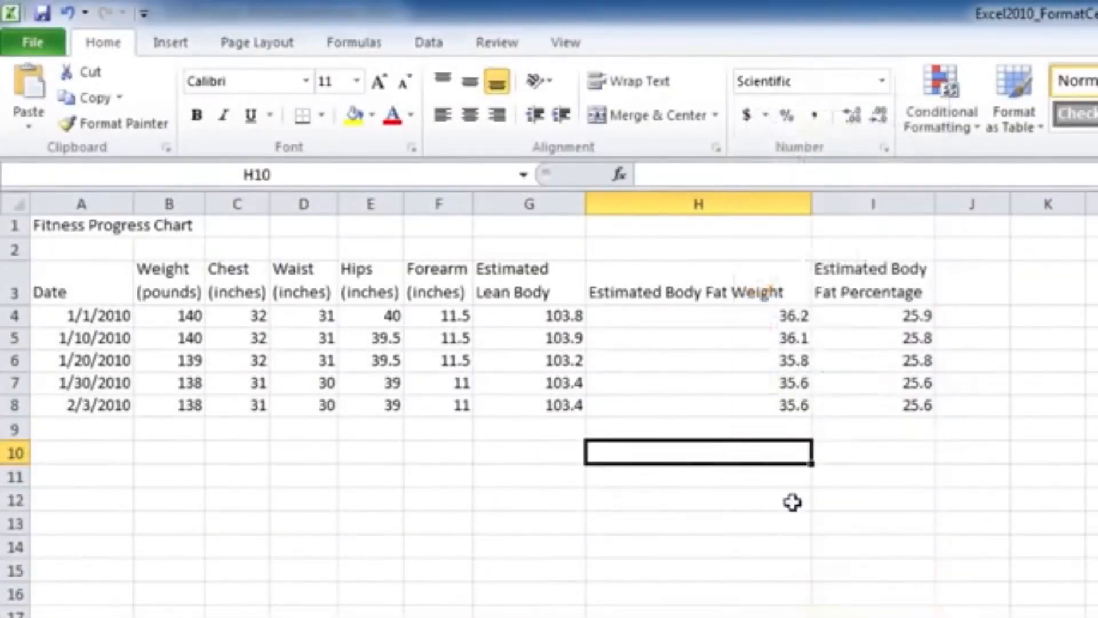
pyautogui.write('140000')
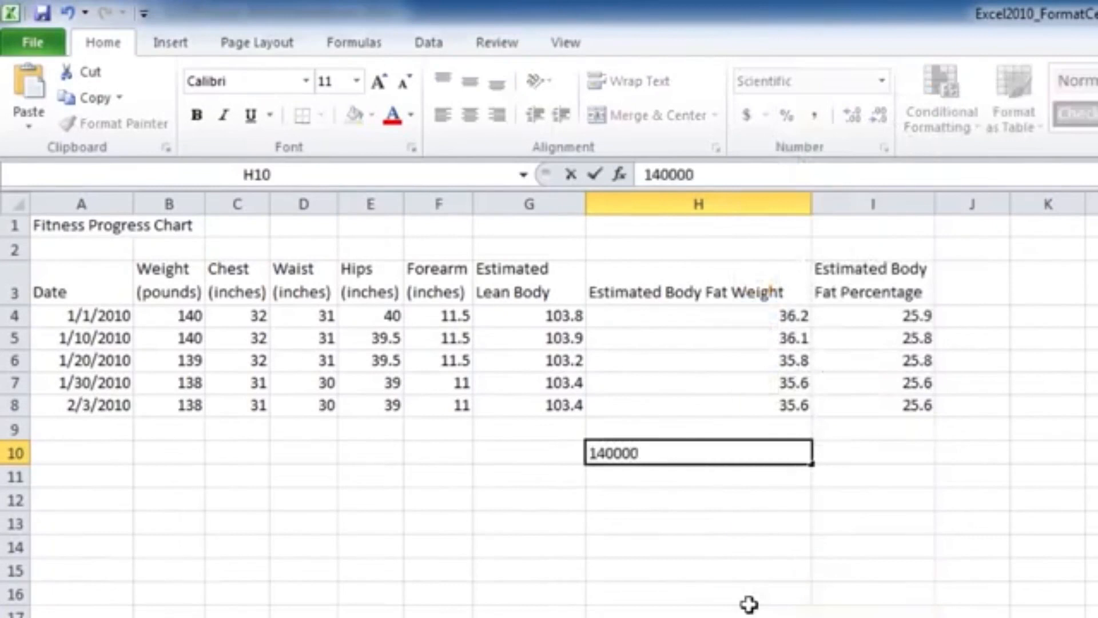
pyautogui.press('Return')
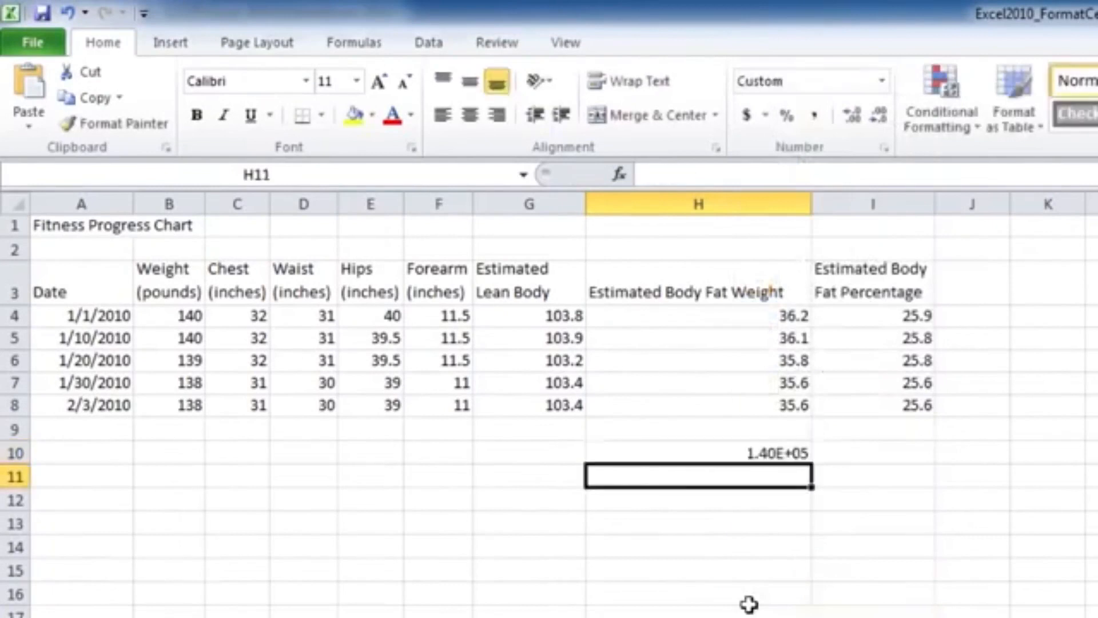
# - Format cell H10 as Currency with the PKR symbol and 2 decimal places through the full number format options
pyautogui.click(730, 458)
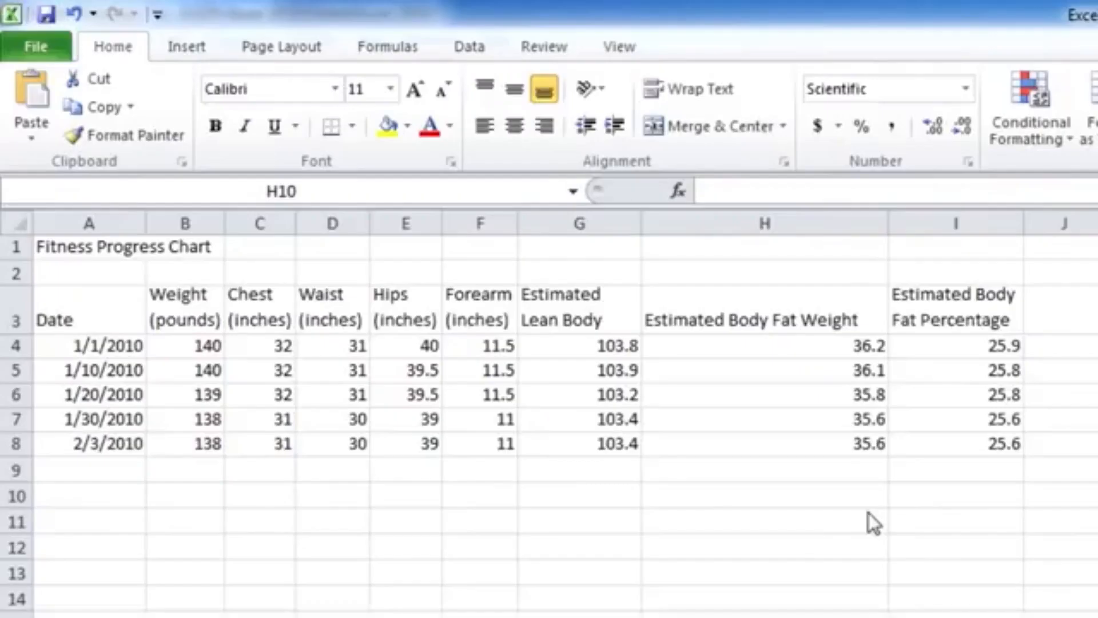
pyautogui.click(956, 87)
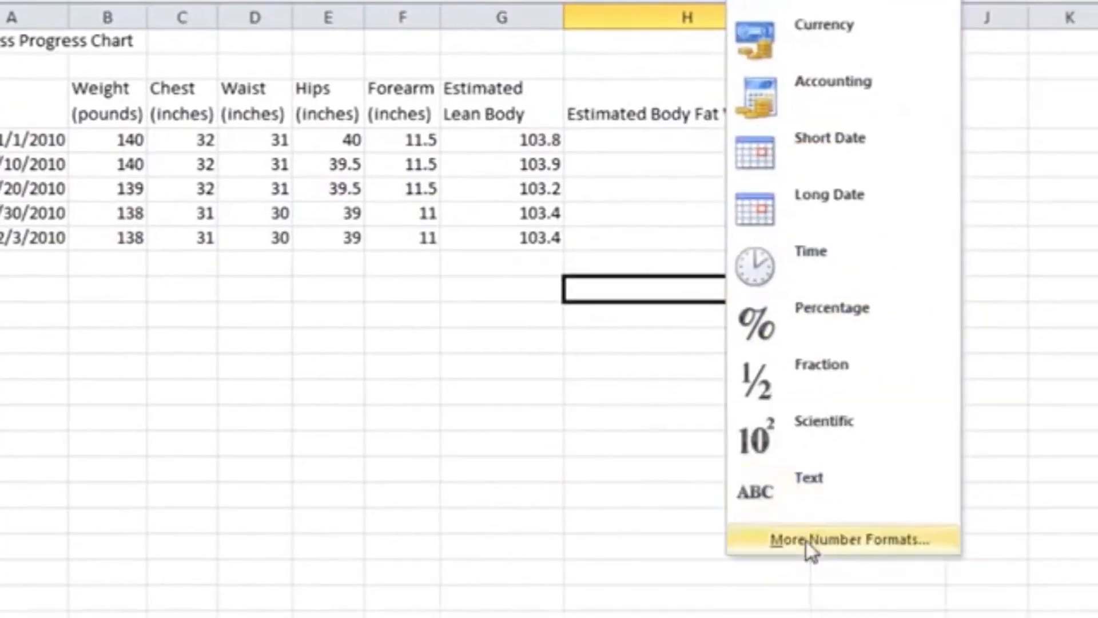
pyautogui.click(878, 617)
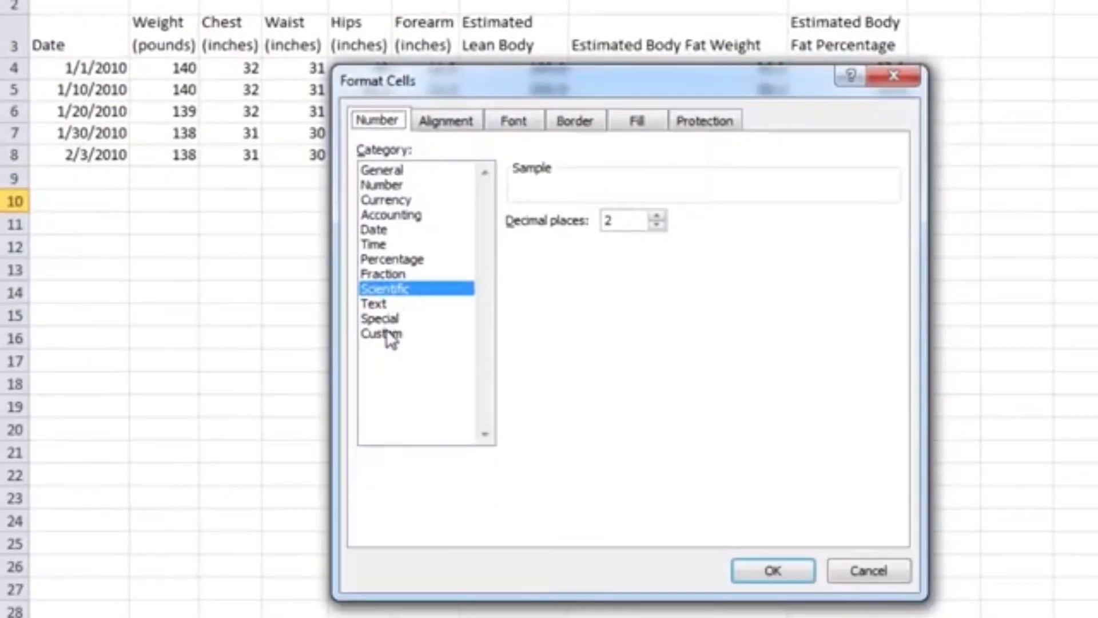
pyautogui.click(391, 339)
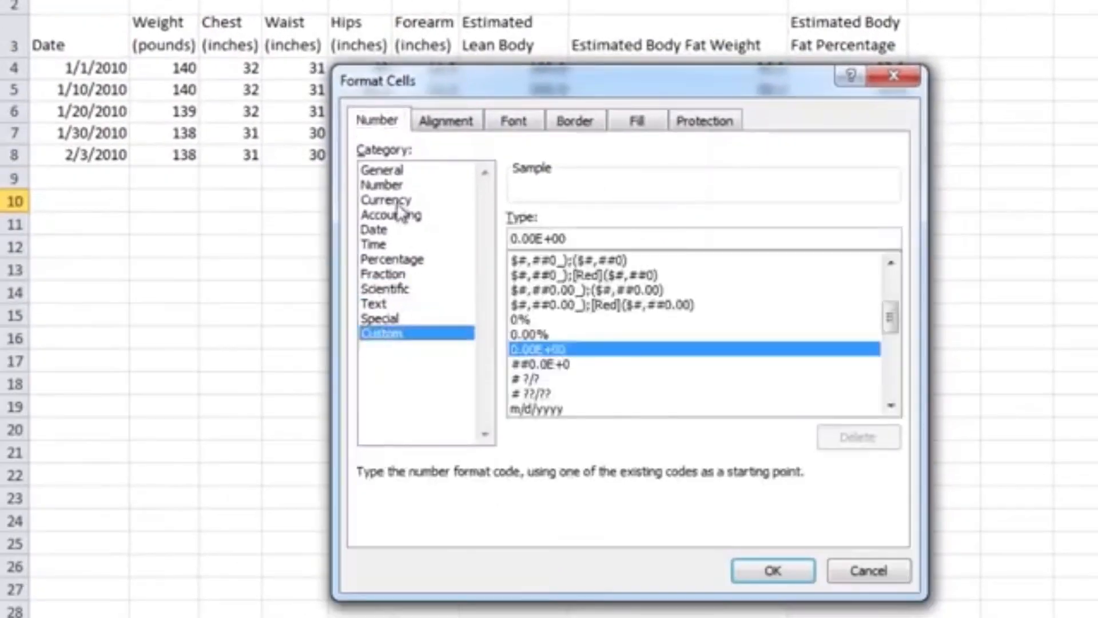
pyautogui.click(395, 215)
pyautogui.click(396, 200)
pyautogui.click(892, 248)
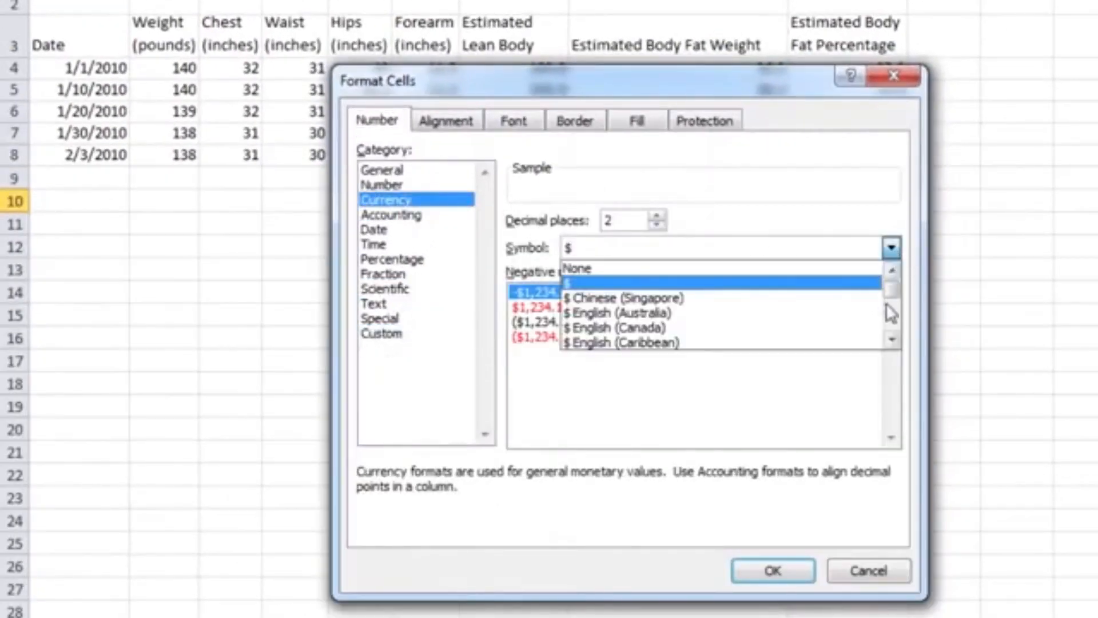
pyautogui.write('pkr')
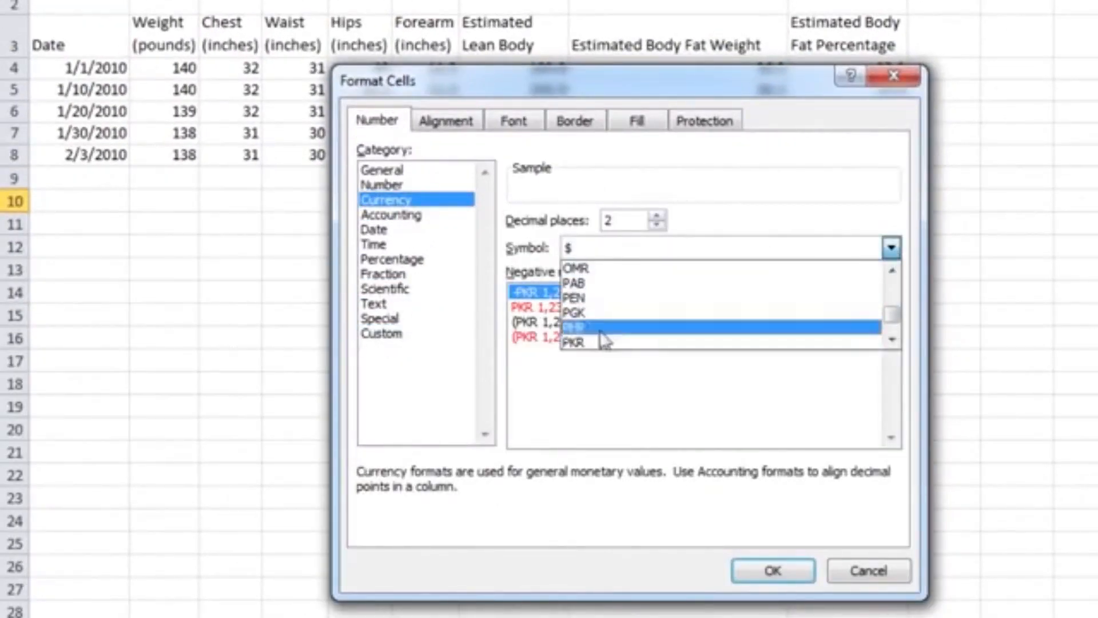
pyautogui.click(596, 342)
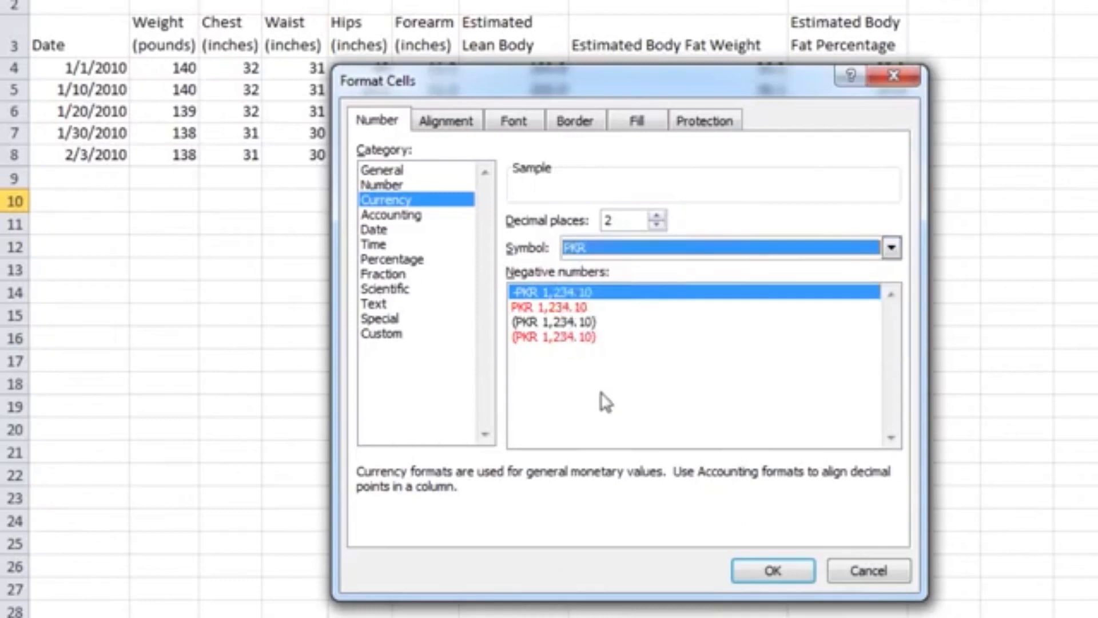
pyautogui.click(656, 218)
pyautogui.click(657, 227)
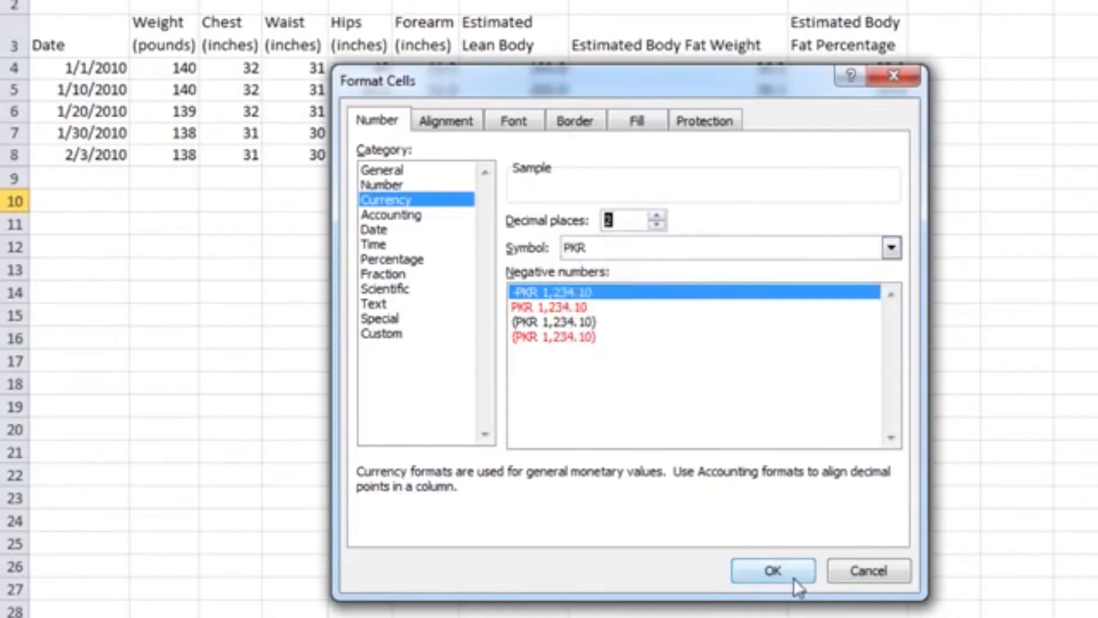
pyautogui.click(779, 570)
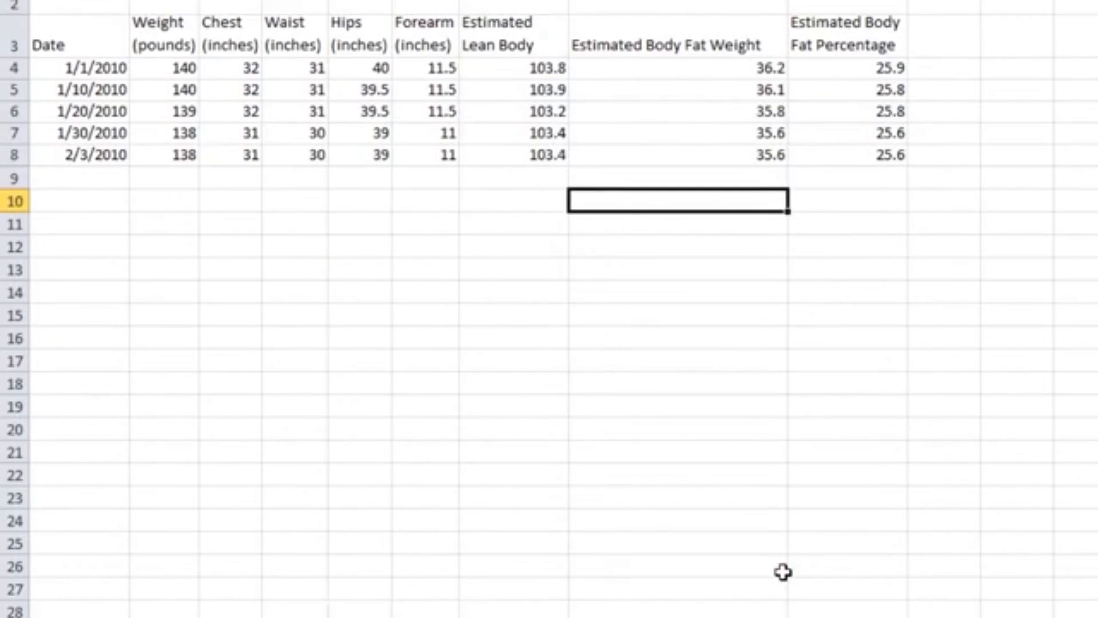
# - Enter 2 in the PKR-formatted cell H10 and reselect the cell
pyautogui.write('2')
pyautogui.press('Return')
pyautogui.click(613, 203)
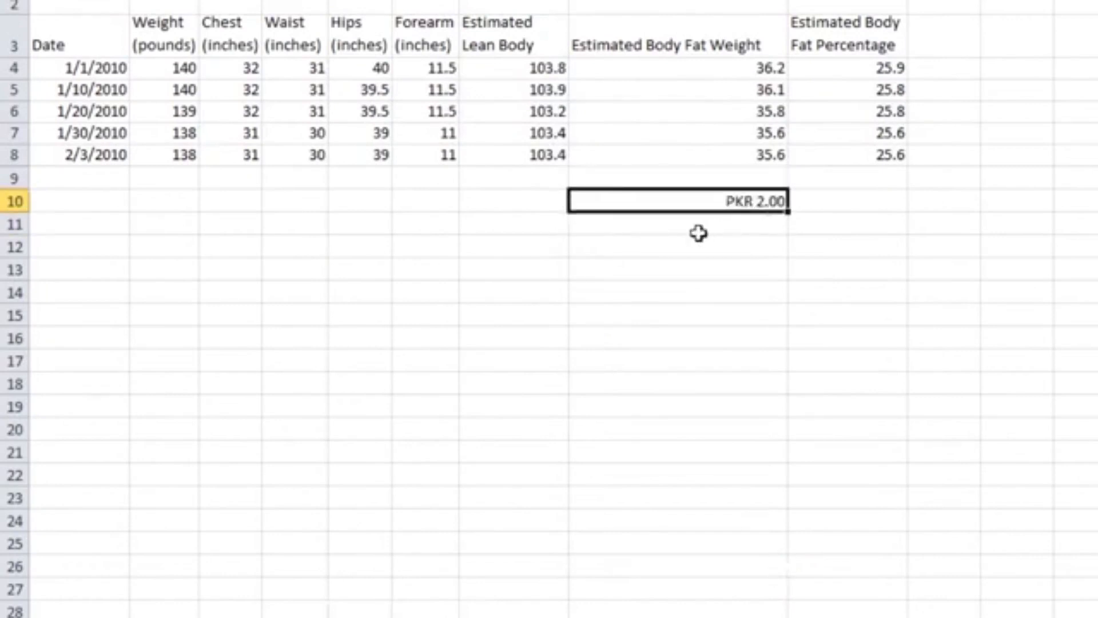